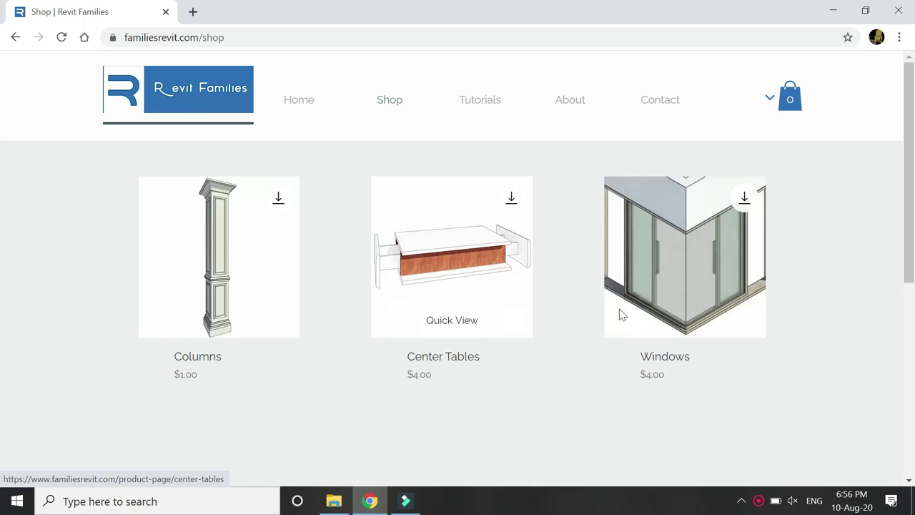
# Step: Open the Center Tables product page in the shop and read through its description and file specifications
pyautogui.click(475, 249)
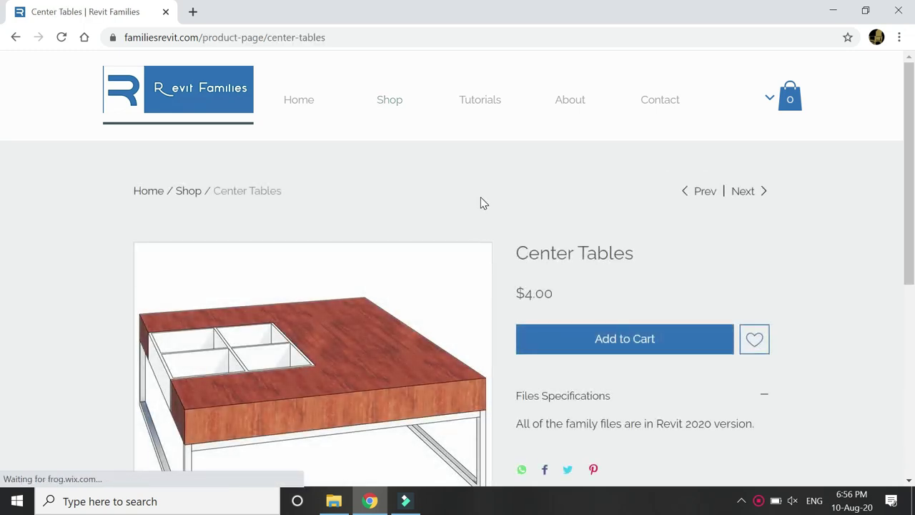
pyautogui.scroll(-5, 481, 203)
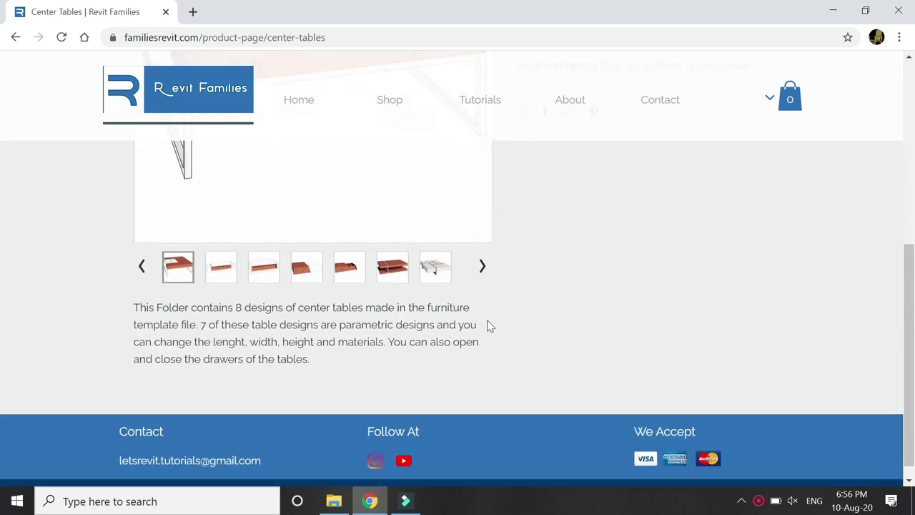
pyautogui.scroll(2, 488, 326)
pyautogui.scroll(-2, 488, 325)
pyautogui.scroll(1, 488, 325)
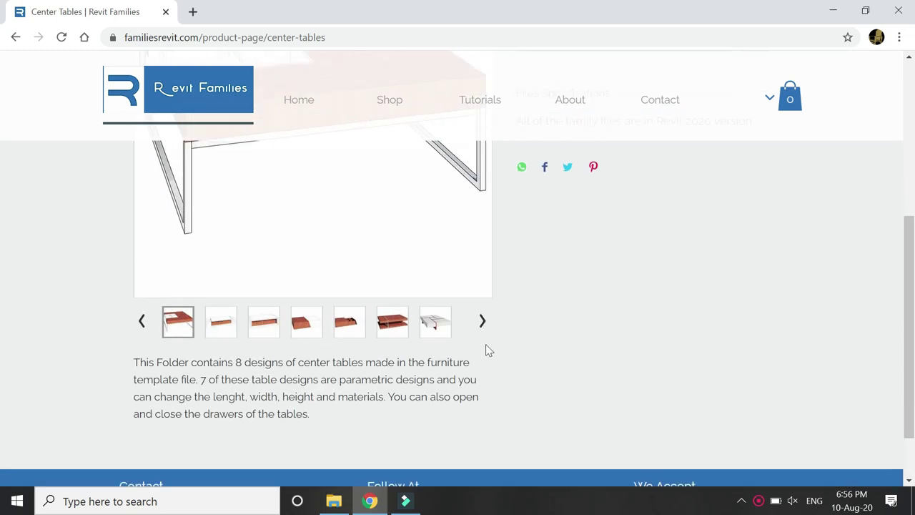
pyautogui.scroll(2, 474, 359)
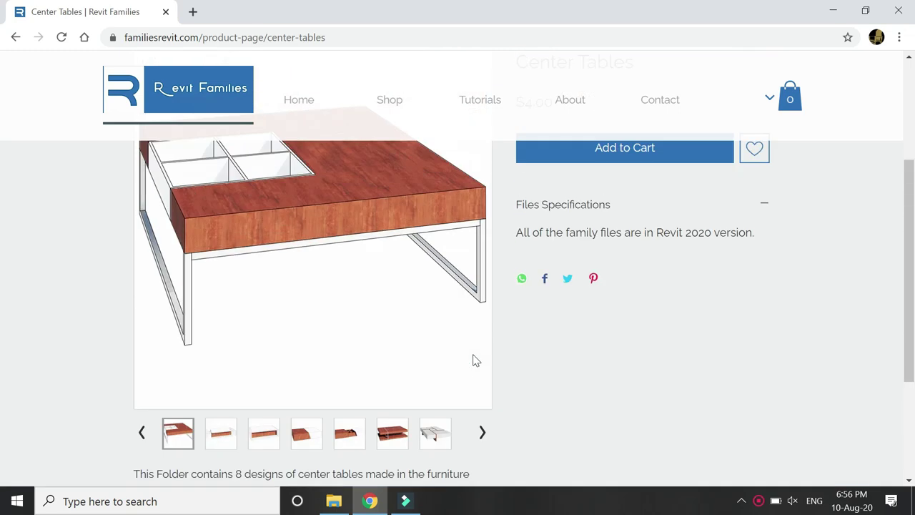
# Step: Browse the product images of the different center table designs
pyautogui.click(481, 464)
pyautogui.click(482, 465)
pyautogui.click(481, 464)
pyautogui.click(481, 466)
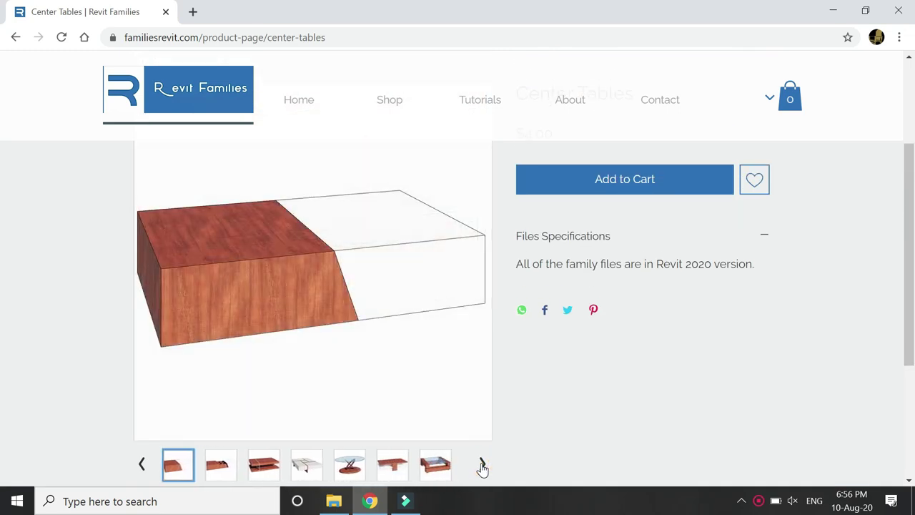
pyautogui.click(481, 466)
pyautogui.click(482, 467)
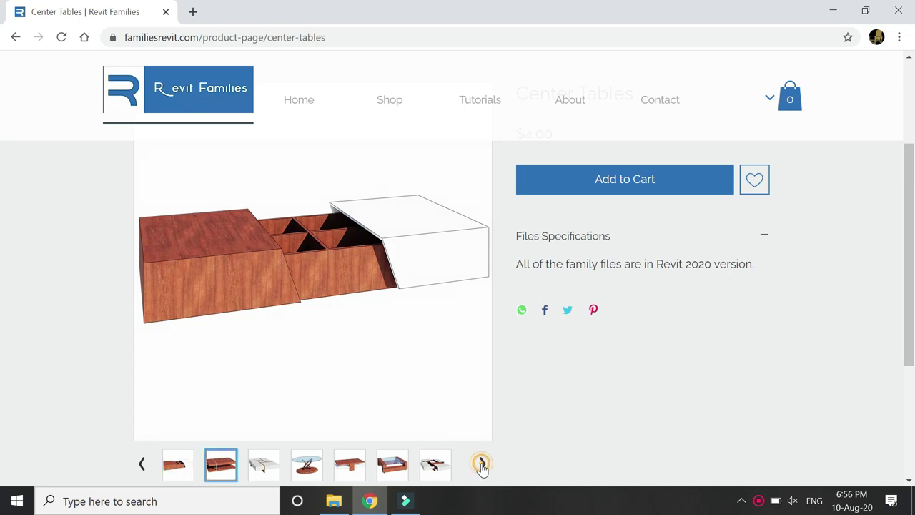
pyautogui.click(482, 466)
pyautogui.scroll(3, 497, 434)
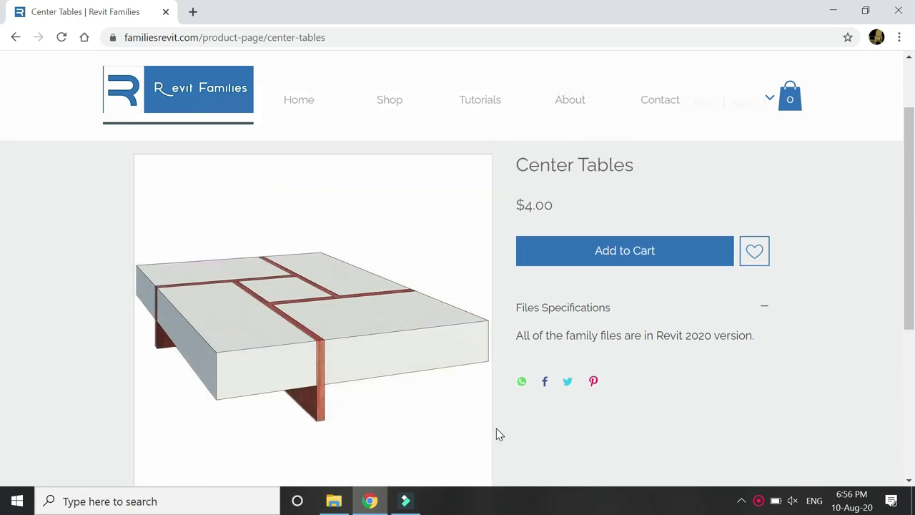
# Step: Open the website's Tutorials page and look through the Columns, Tables, Windows and Doors videos
pyautogui.click(390, 101)
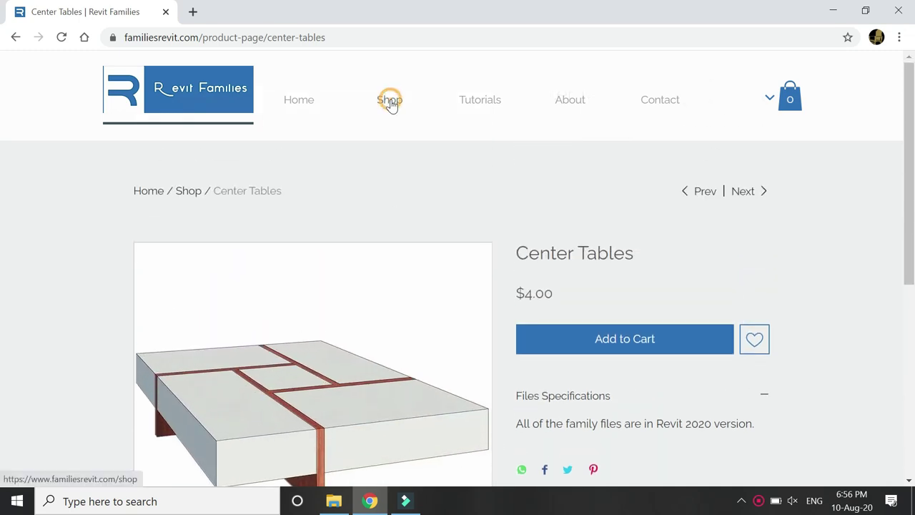
pyautogui.click(479, 104)
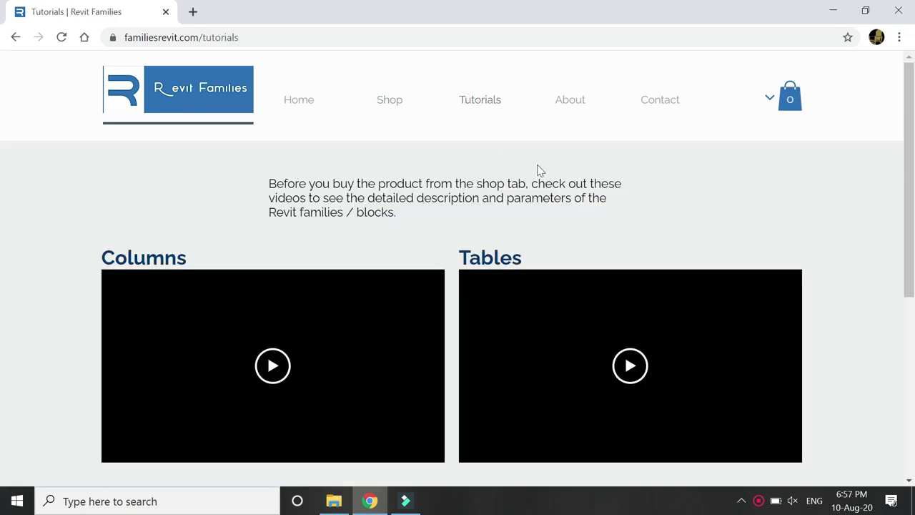
pyautogui.scroll(-5, 865, 279)
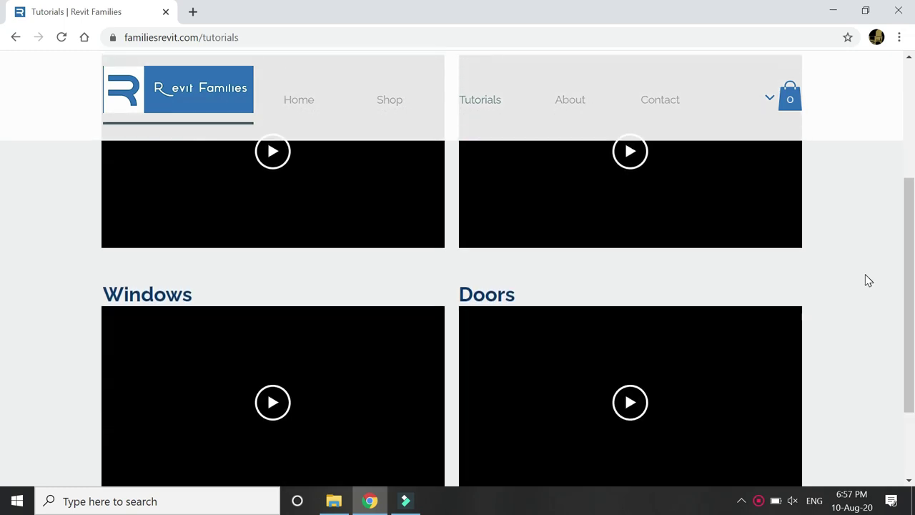
pyautogui.scroll(2, 792, 302)
pyautogui.scroll(1, 759, 319)
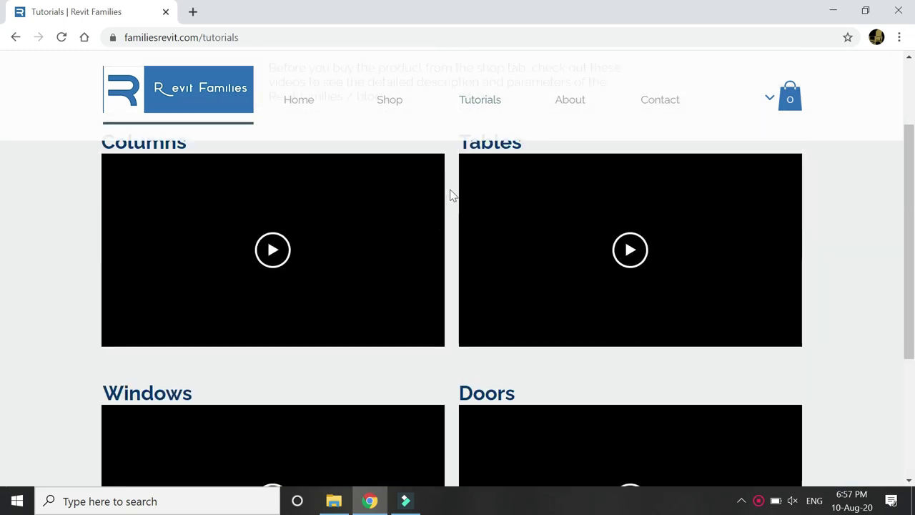
pyautogui.scroll(1, 451, 194)
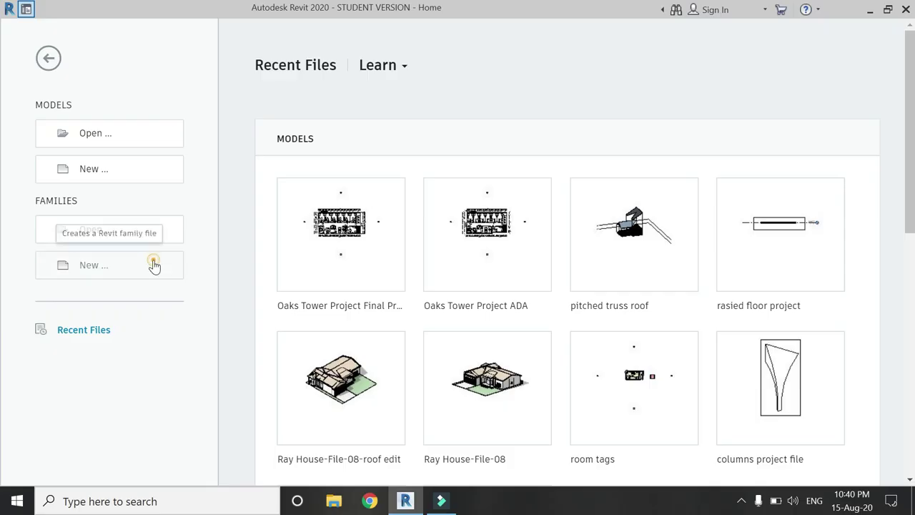
# Step: In Revit, create a new family from the Window template
pyautogui.scroll(-5, 565, 288)
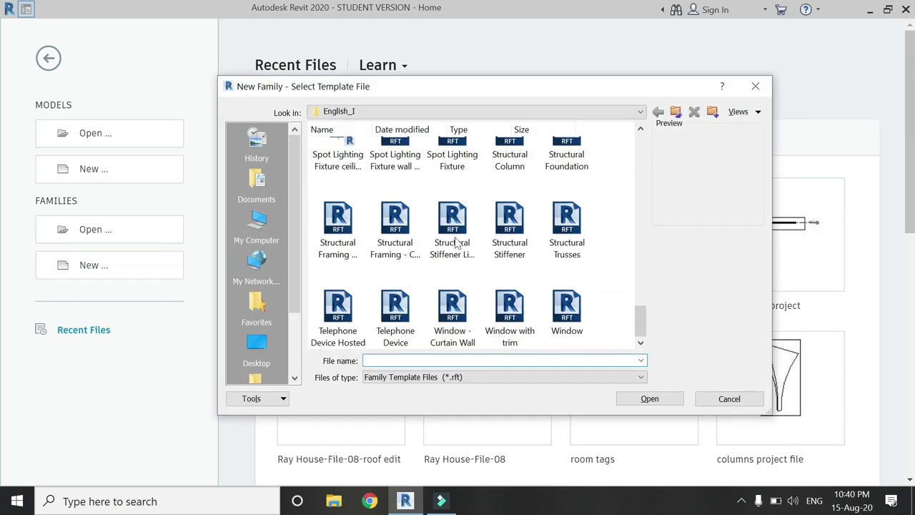
pyautogui.click(565, 295)
pyautogui.click(647, 398)
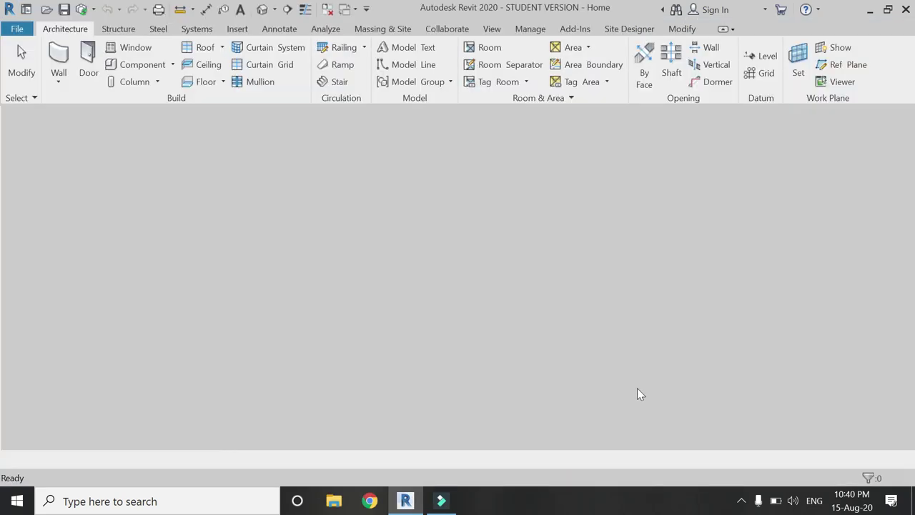
# Step: Set the Ref. Level plan's view scale to 12" = 1'-0"
pyautogui.click(192, 442)
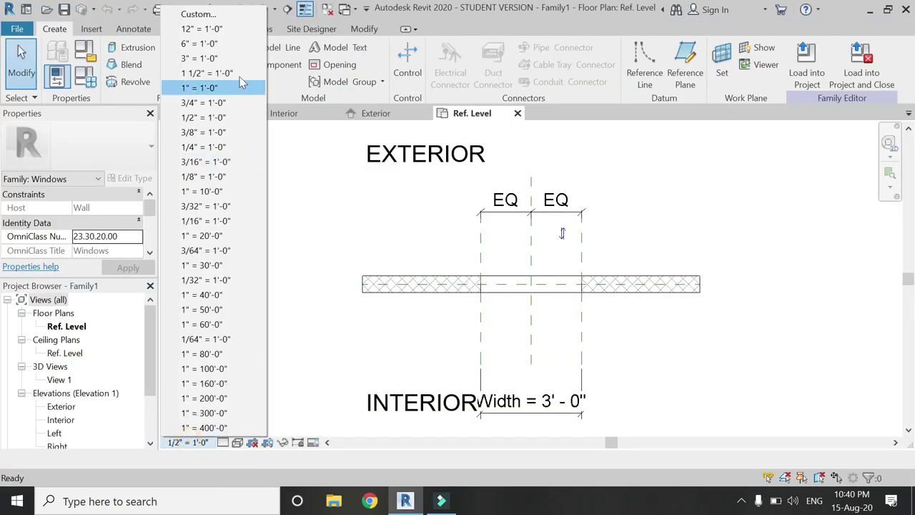
pyautogui.click(214, 29)
pyautogui.scroll(1, 466, 176)
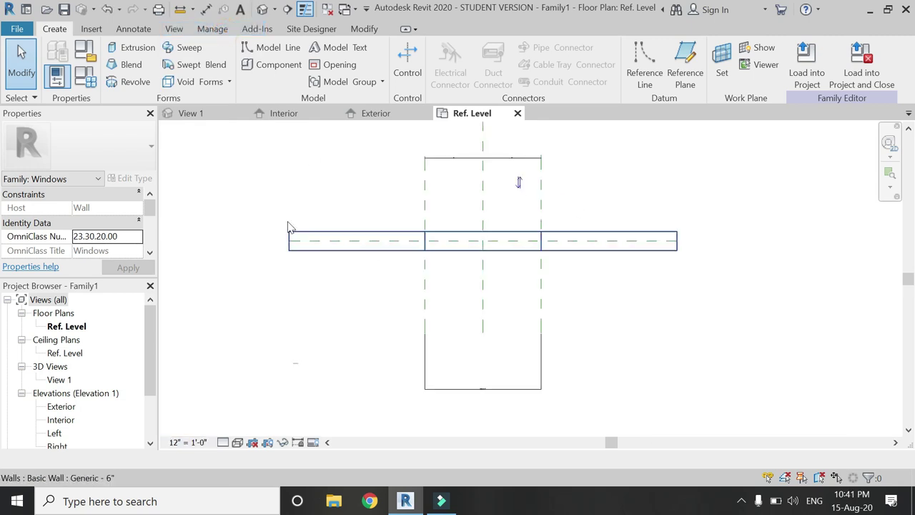
# Step: Set the window family's Width to 6' and Height to 6' in Family Types and apply the values
pyautogui.click(86, 75)
pyautogui.click(189, 190)
pyautogui.write('6')
pyautogui.click(192, 181)
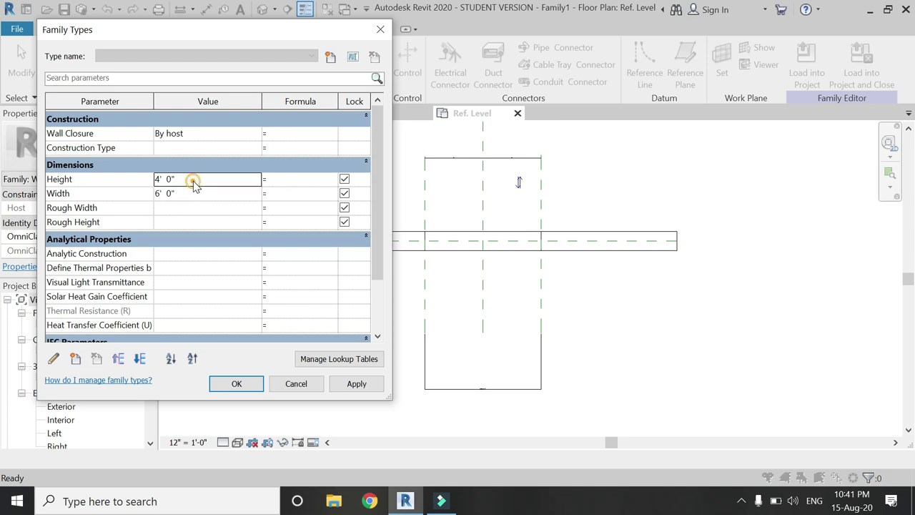
pyautogui.click(356, 383)
pyautogui.click(236, 384)
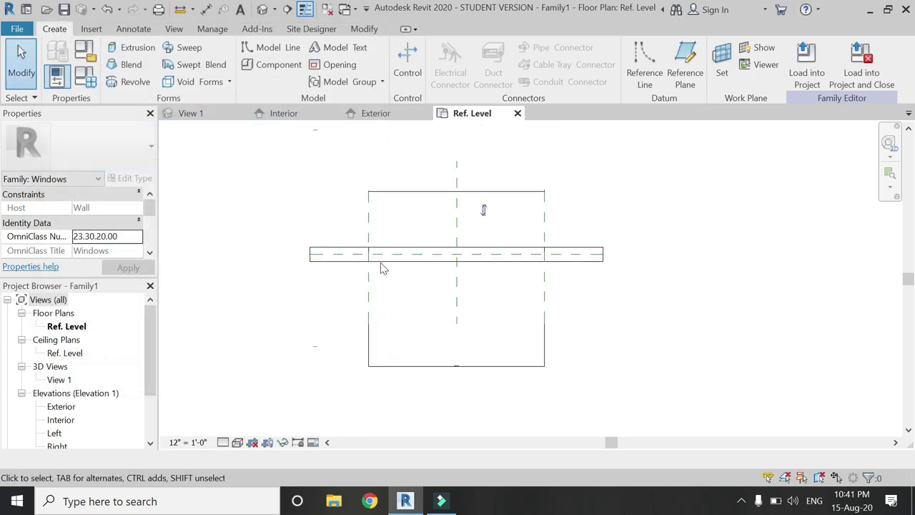
# Step: Check the opening in the Exterior elevation, then close the View 1 and Exterior views, keeping the Ref. Level plan open
pyautogui.click(397, 114)
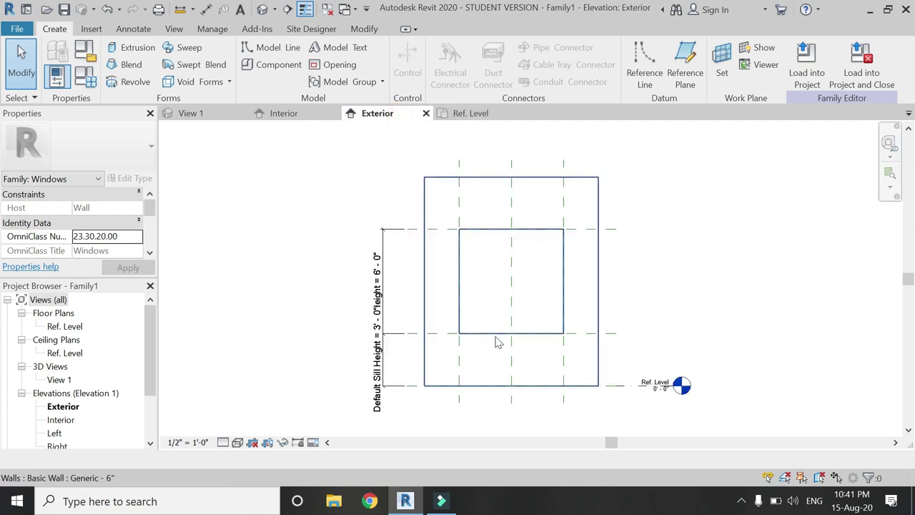
pyautogui.scroll(1, 605, 329)
pyautogui.click(470, 113)
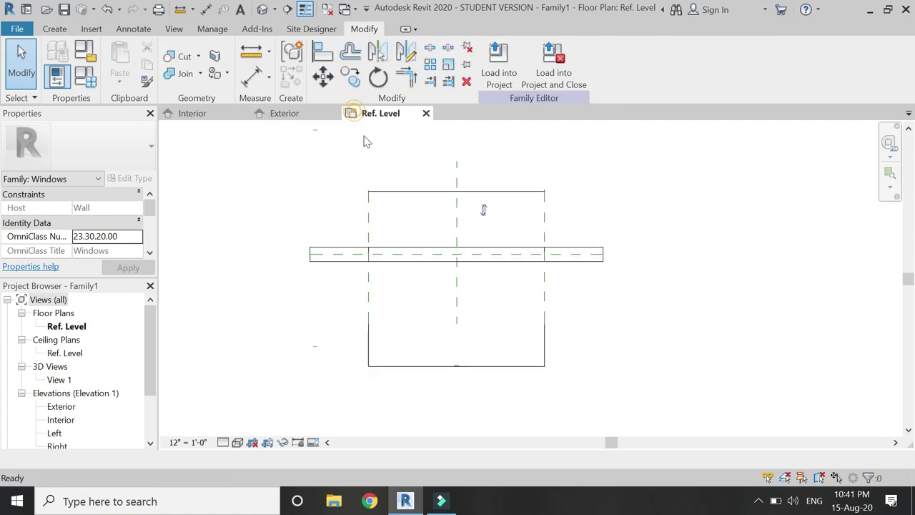
pyautogui.click(334, 113)
# Step: Add vertical reference planes offset 2" inward from the left and right edges of the window opening in plan
pyautogui.scroll(1, 500, 336)
pyautogui.scroll(-1, 458, 314)
pyautogui.press('r')
pyautogui.press('p')
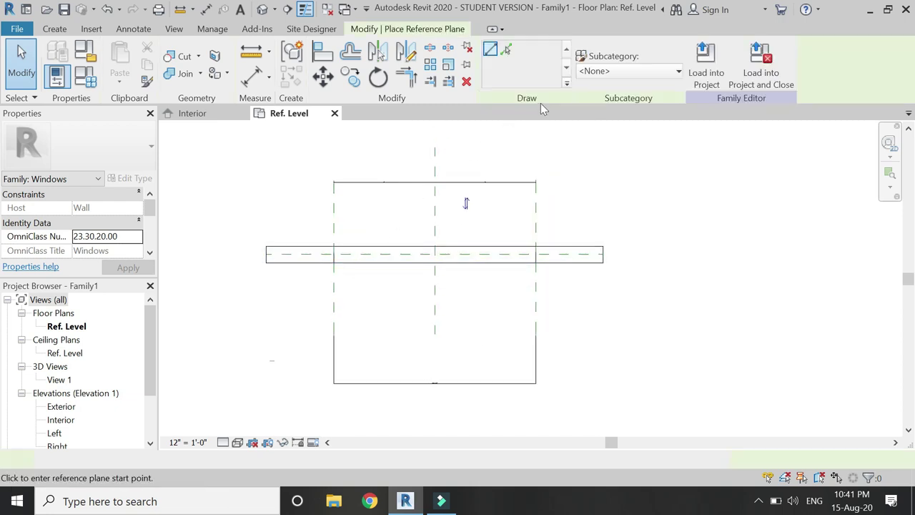
pyautogui.click(506, 51)
pyautogui.doubleClick(218, 460)
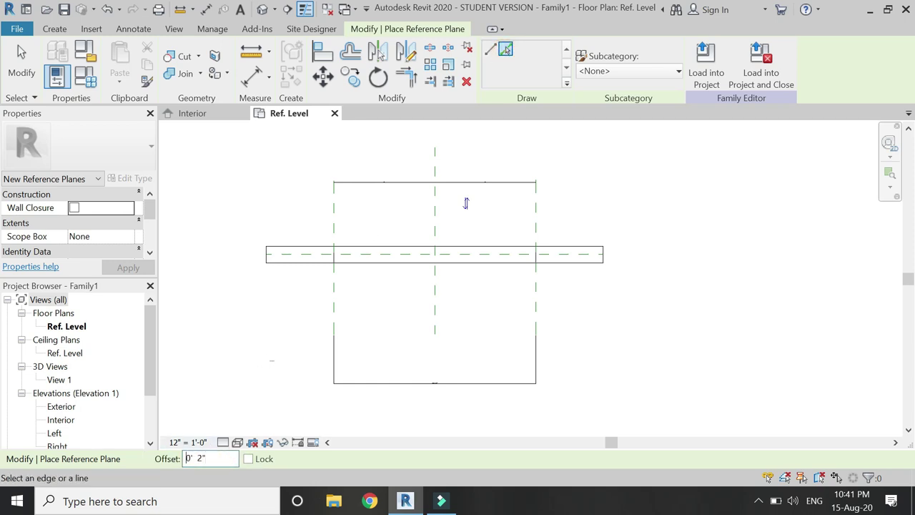
pyautogui.scroll(2, 347, 210)
pyautogui.click(336, 209)
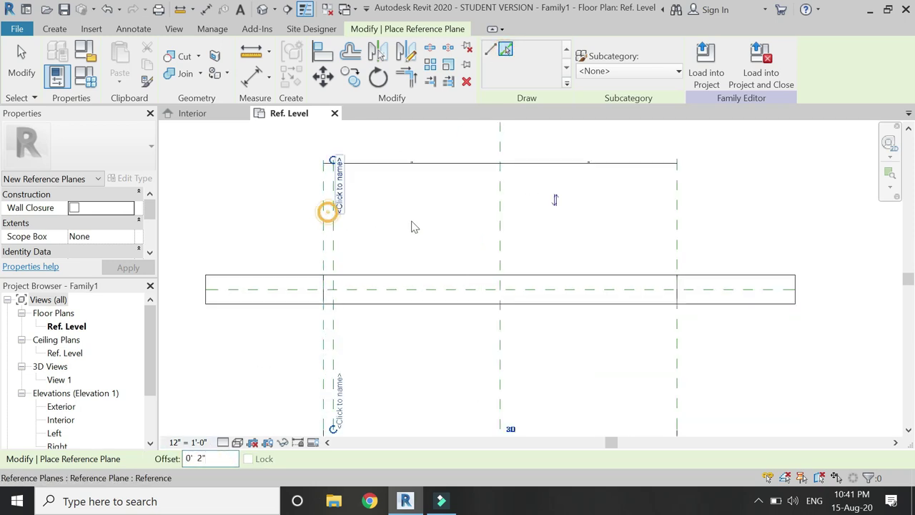
pyautogui.click(673, 232)
# Step: Dimension the gap between the left opening edge and its inner reference plane, and lock the dimension
pyautogui.click(252, 76)
pyautogui.scroll(-1, 320, 178)
pyautogui.scroll(2, 320, 179)
pyautogui.click(317, 184)
pyautogui.click(337, 196)
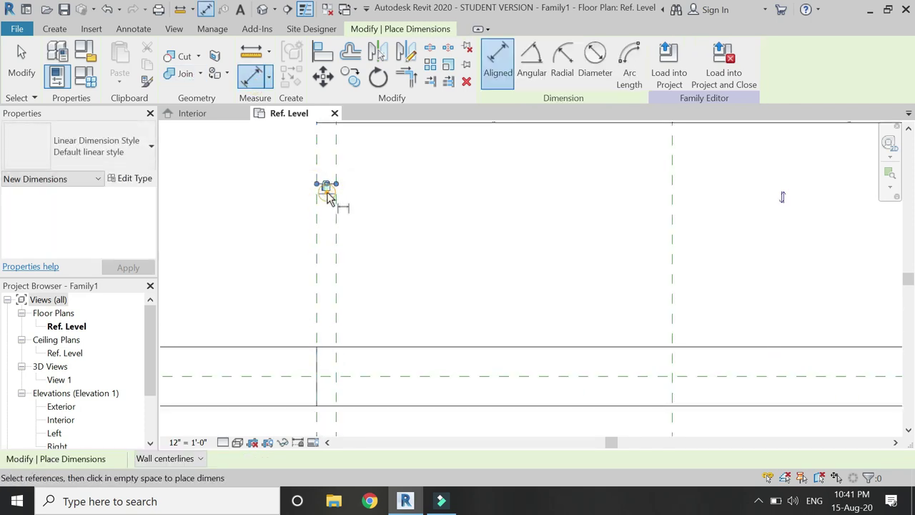
# Step: Dimension the gap between the right opening edge and its inner reference plane, and lock the dimension
pyautogui.scroll(-1, 329, 199)
pyautogui.scroll(2, 611, 222)
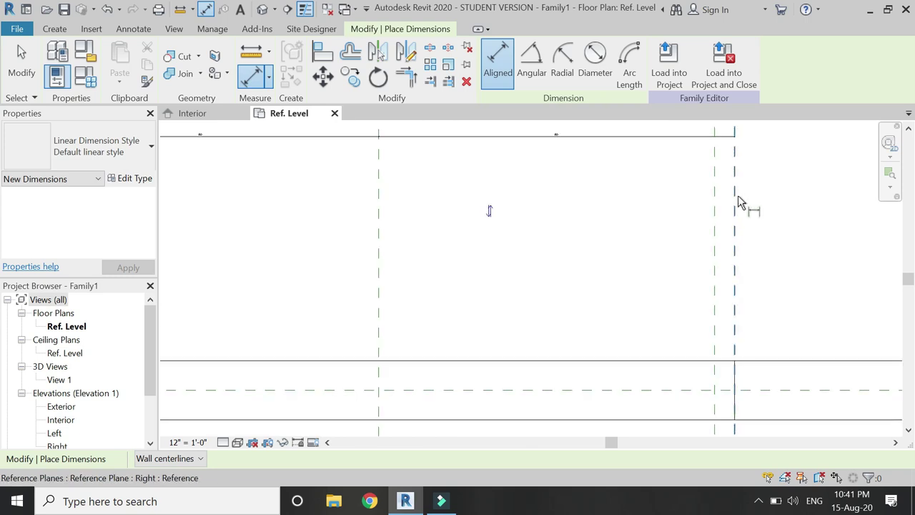
pyautogui.click(737, 202)
pyautogui.click(714, 207)
pyautogui.click(683, 206)
pyautogui.click(729, 210)
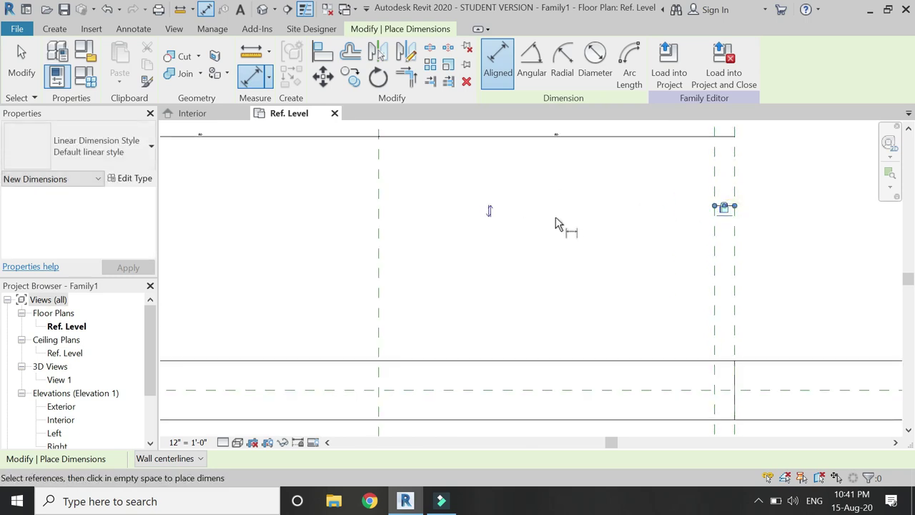
pyautogui.scroll(-2, 572, 214)
pyautogui.press('Escape')
pyautogui.press('Escape')
pyautogui.scroll(-1, 412, 187)
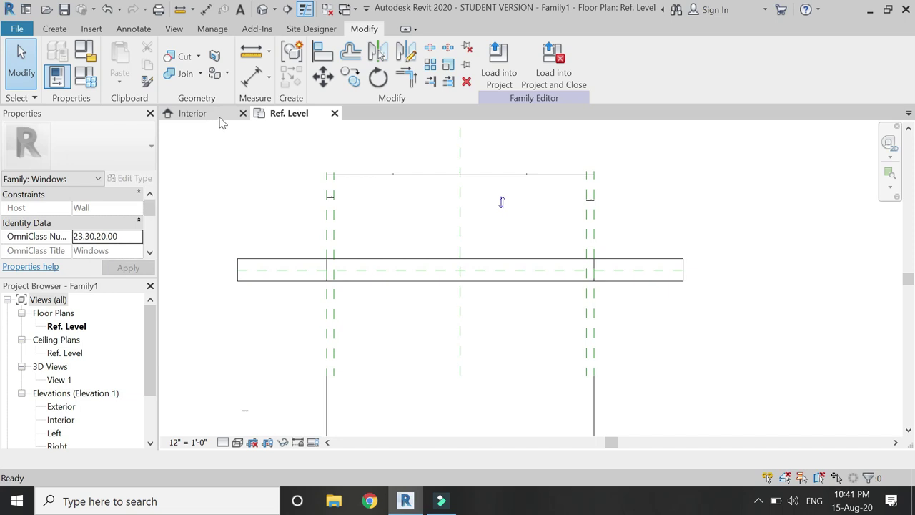
# Step: In the Interior elevation, draw horizontal reference planes about 2" inside the top and bottom edges of the window opening
pyautogui.click(214, 116)
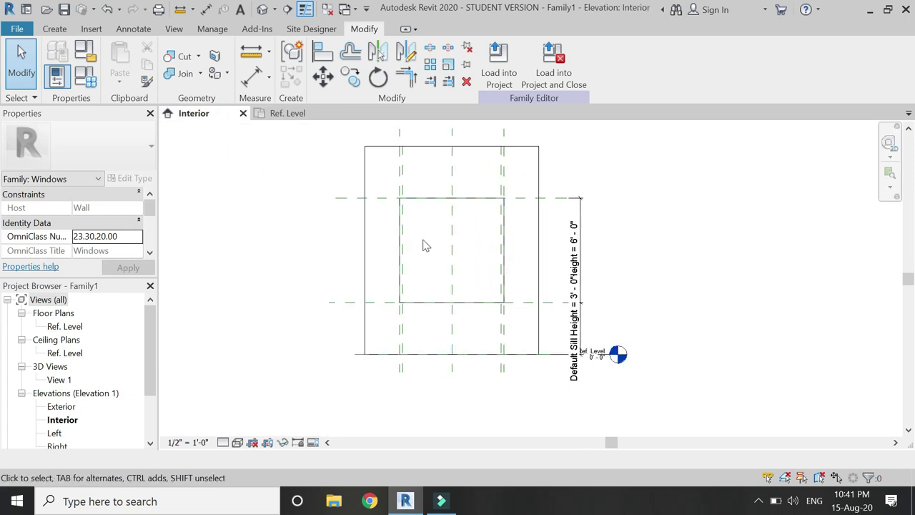
pyautogui.scroll(1, 424, 240)
pyautogui.press('r')
pyautogui.press('p')
pyautogui.scroll(1, 328, 201)
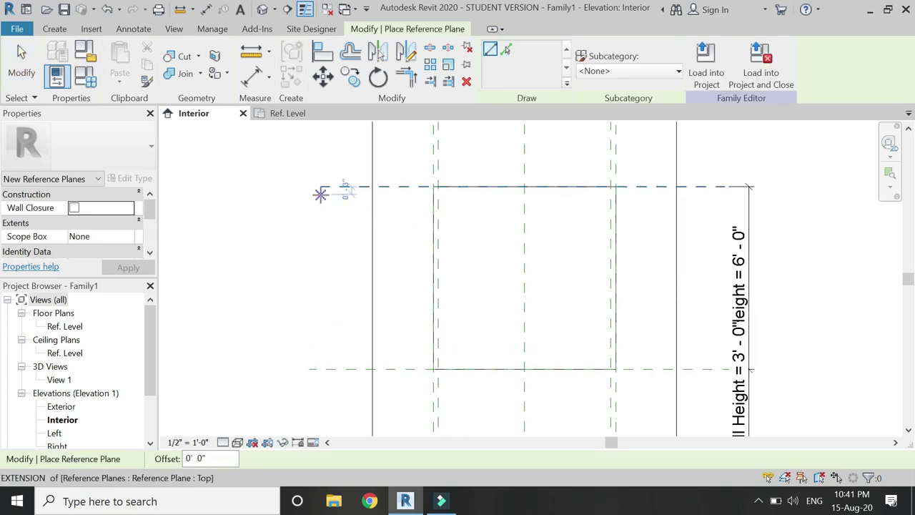
pyautogui.scroll(2, 321, 193)
pyautogui.scroll(-1, 321, 188)
pyautogui.click(321, 189)
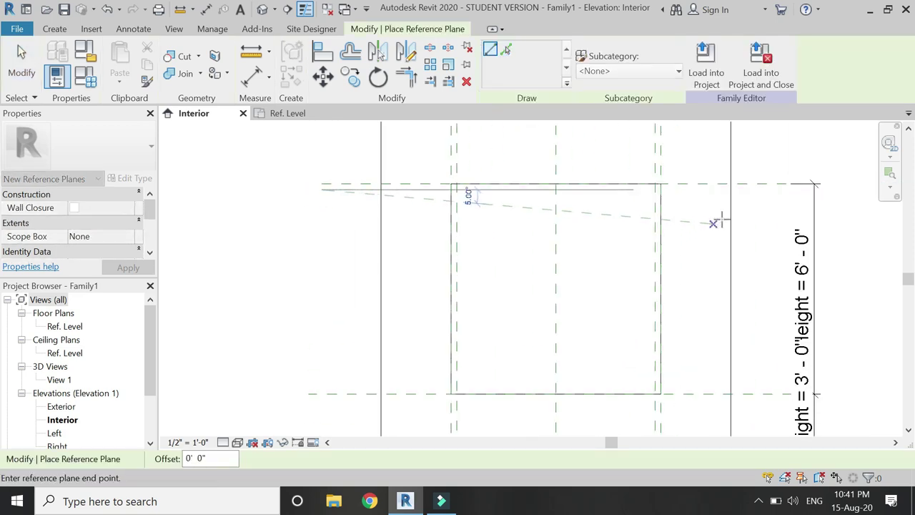
pyautogui.click(763, 190)
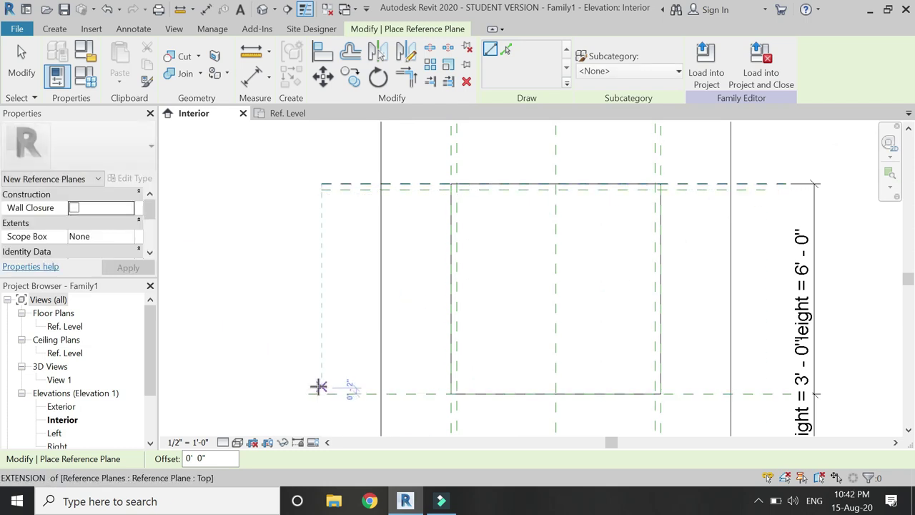
pyautogui.click(319, 388)
pyautogui.click(763, 389)
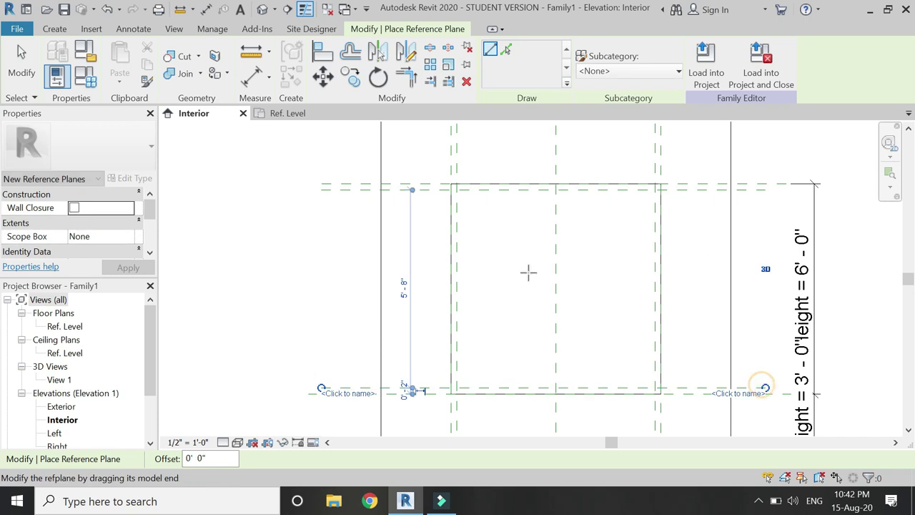
# Step: Dimension the gaps between the top and bottom opening edges and their inner reference planes, locking each dimension
pyautogui.click(252, 77)
pyautogui.click(354, 185)
pyautogui.click(353, 190)
pyautogui.click(340, 215)
pyautogui.click(365, 188)
pyautogui.click(346, 402)
pyautogui.click(323, 418)
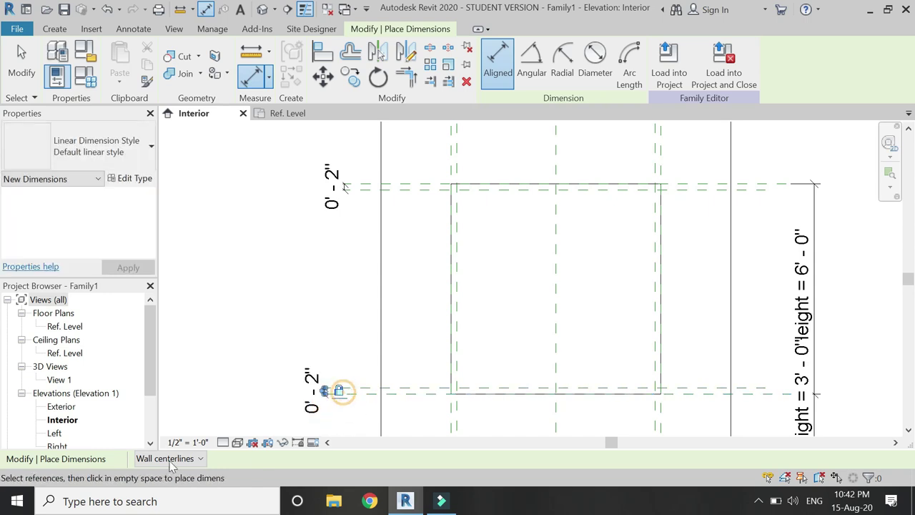
# Step: Set the Interior elevation's view scale to 12" = 1'-0" and exit the dimension command
pyautogui.click(178, 442)
pyautogui.click(182, 28)
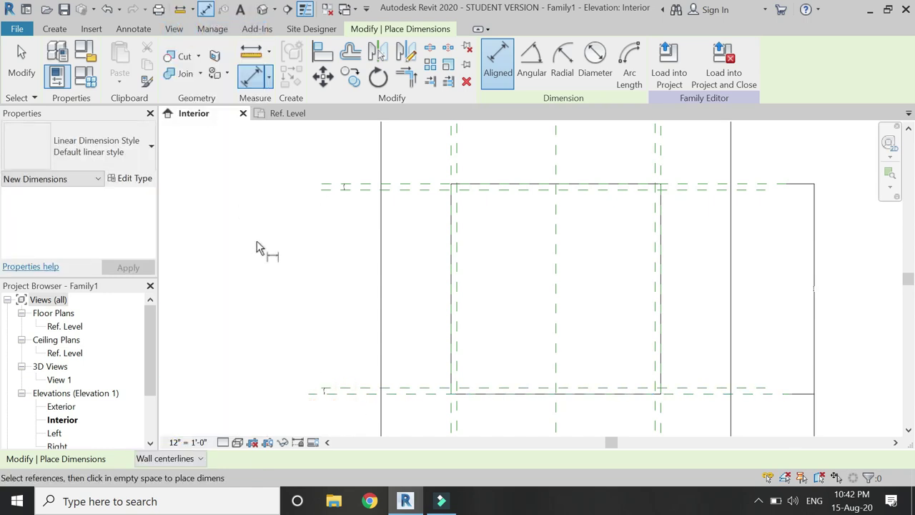
pyautogui.scroll(-1, 259, 248)
pyautogui.press('Escape')
pyautogui.press('Escape')
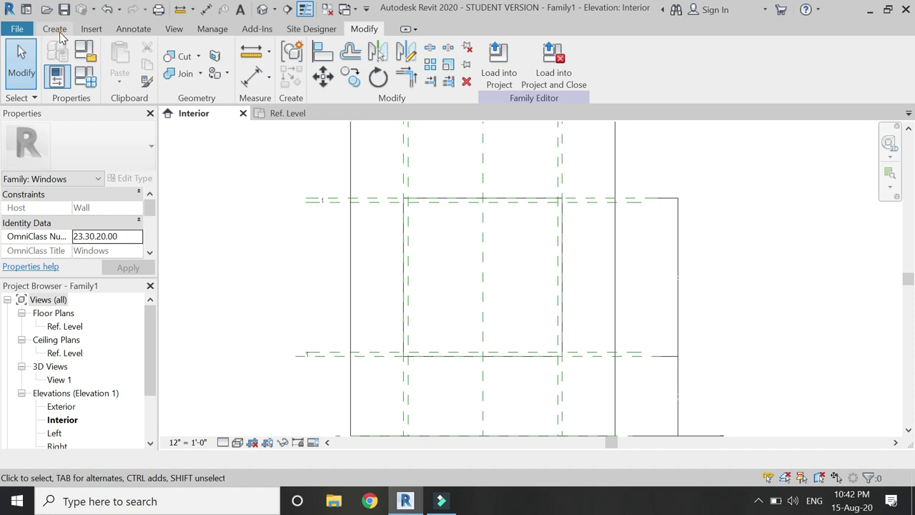
# Step: Start a sweep and sketch a 6'-0" by 6'-0" rectangular path along the window opening, locking its sides to the reference planes
pyautogui.click(59, 32)
pyautogui.click(185, 44)
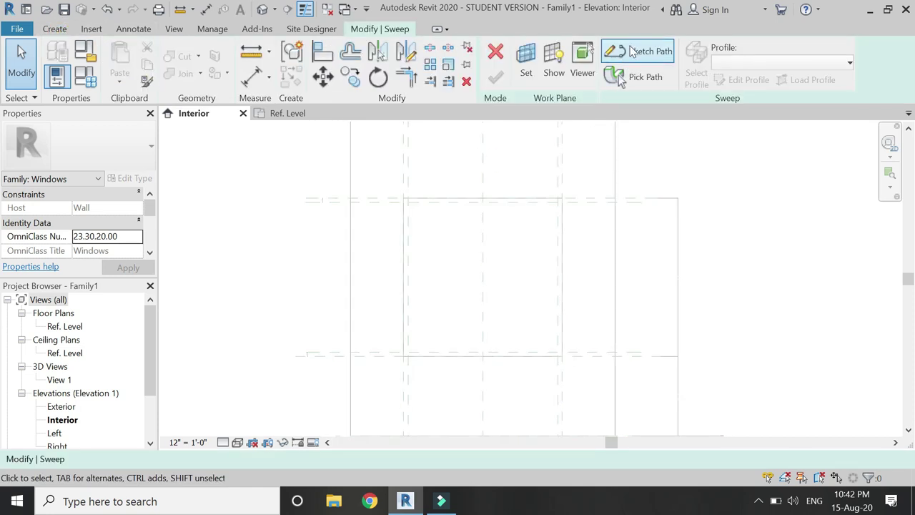
pyautogui.click(633, 51)
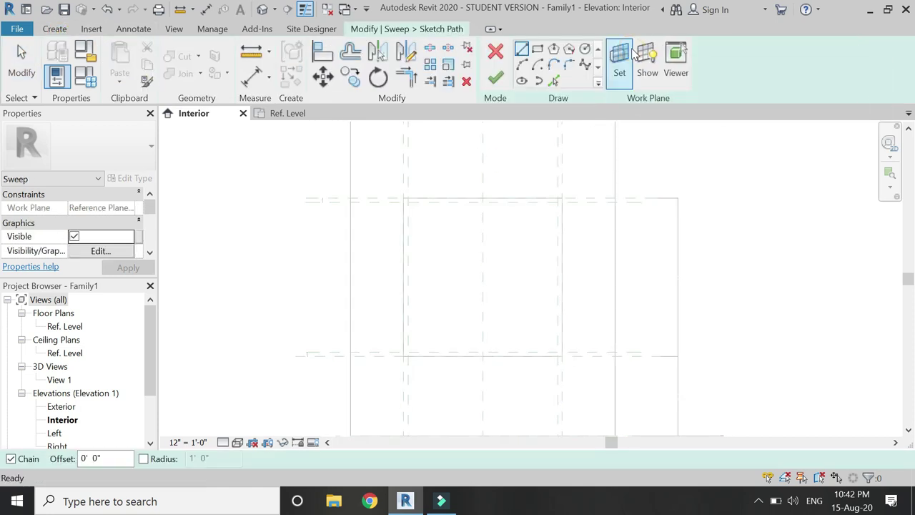
pyautogui.click(537, 48)
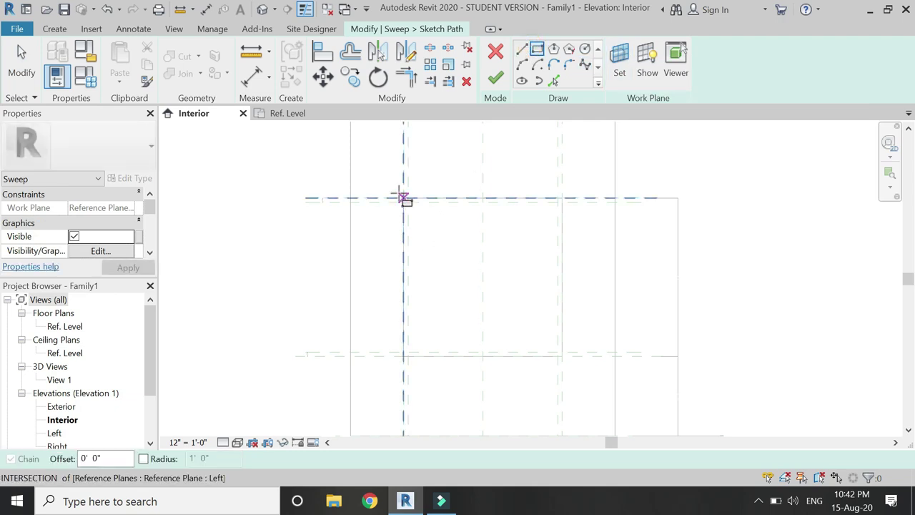
pyautogui.click(403, 198)
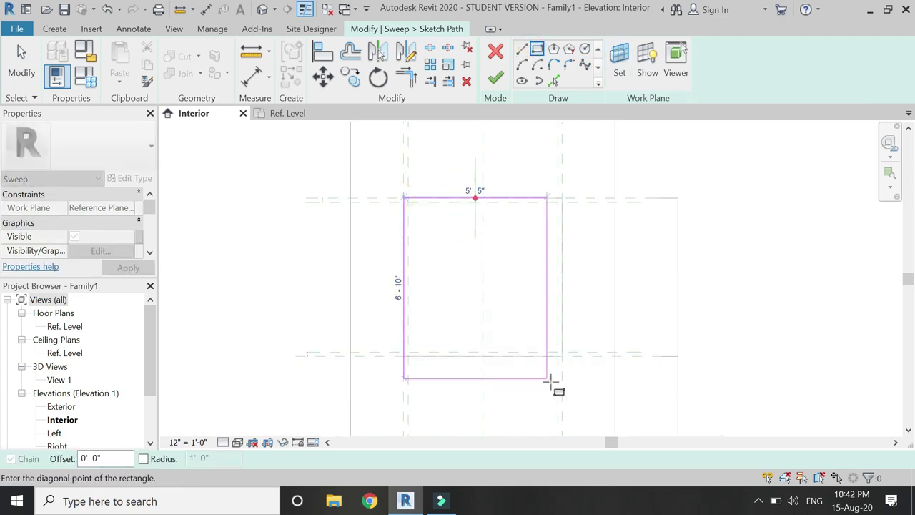
pyautogui.click(562, 355)
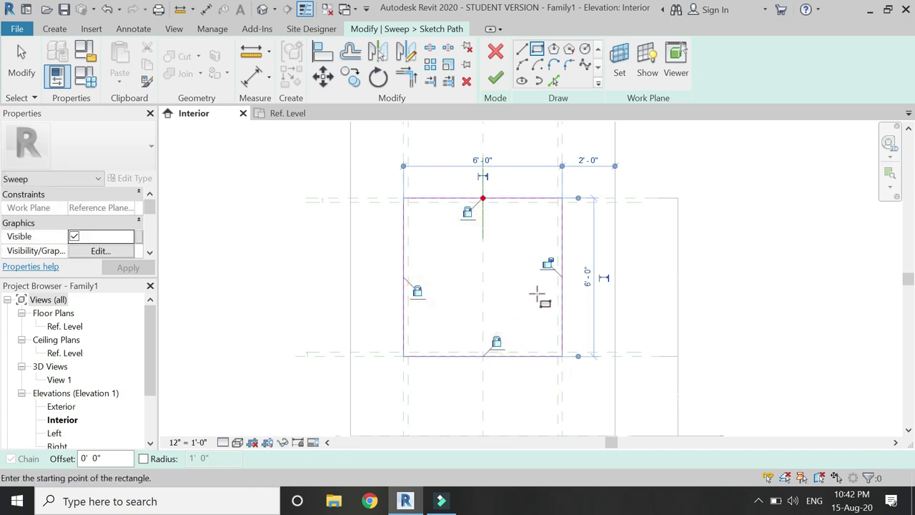
pyautogui.press('Escape')
pyautogui.press('Escape')
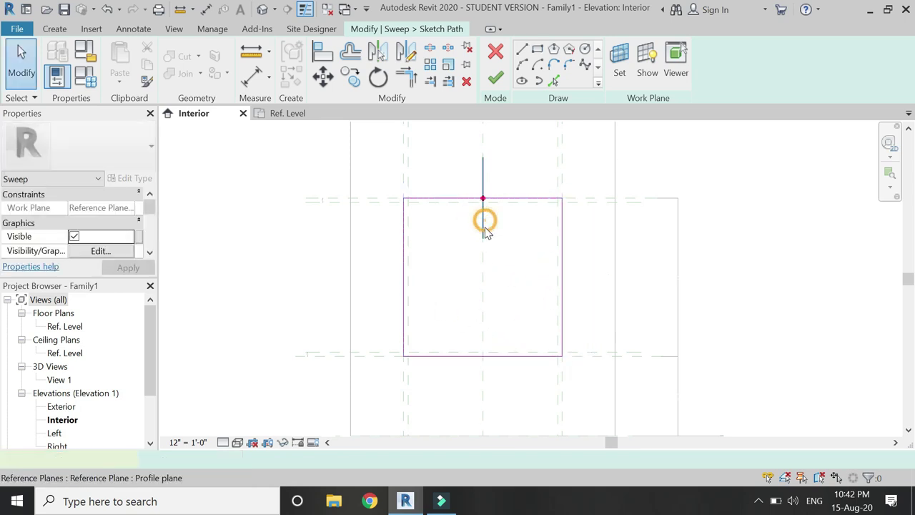
# Step: Move the sweep's profile plane to the left side of the path and start sketching the profile in the Ref. Level plan
pyautogui.click(482, 216)
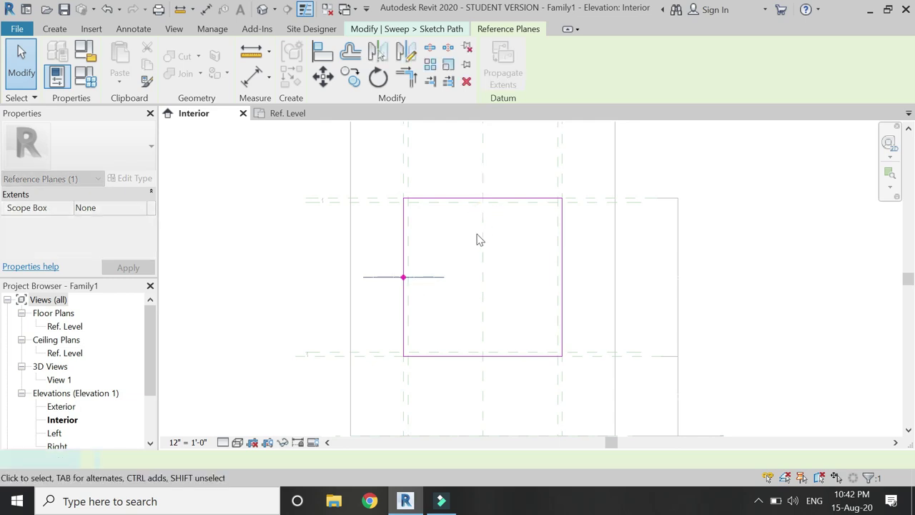
pyautogui.press('Escape')
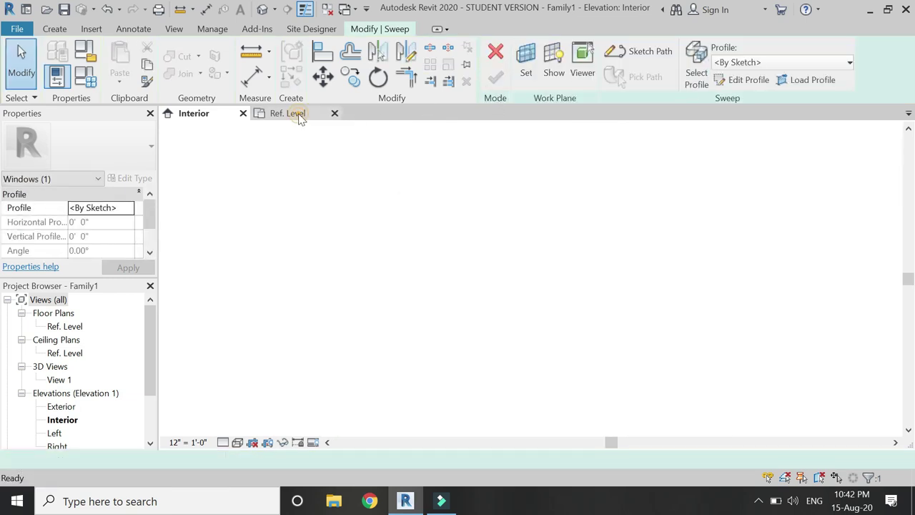
pyautogui.click(287, 113)
pyautogui.click(722, 79)
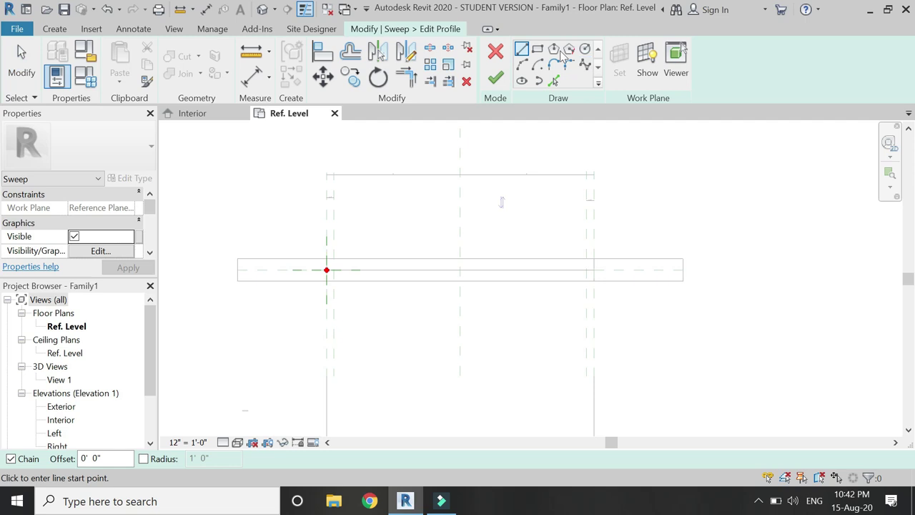
# Step: Sketch a 2" wide rectangular profile across the wall thickness at the opening's left edge, locking its sides to the references
pyautogui.scroll(3, 327, 268)
pyautogui.click(336, 229)
pyautogui.click(367, 323)
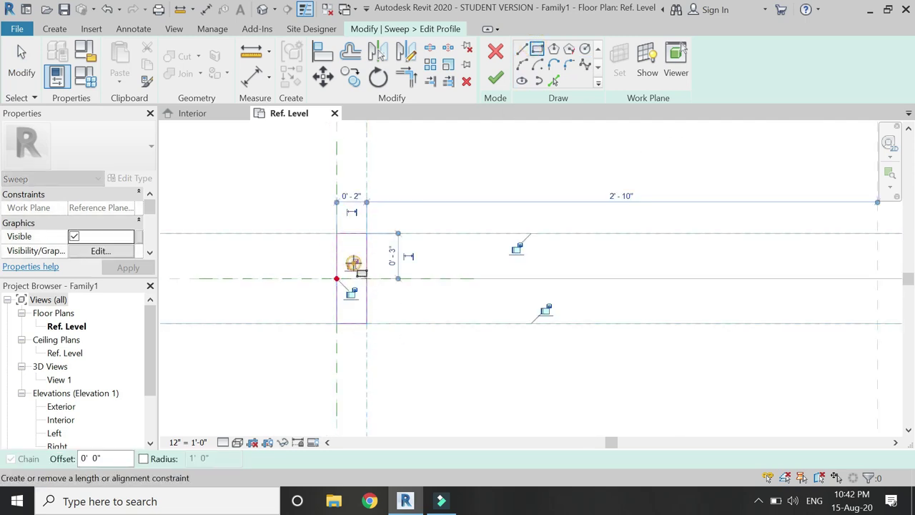
pyautogui.click(516, 248)
pyautogui.click(545, 309)
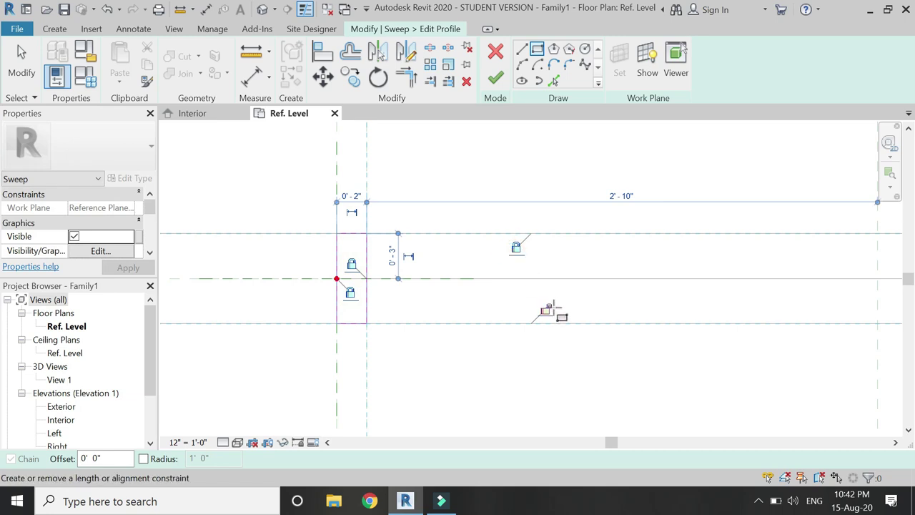
pyautogui.press('Escape')
pyautogui.press('Escape')
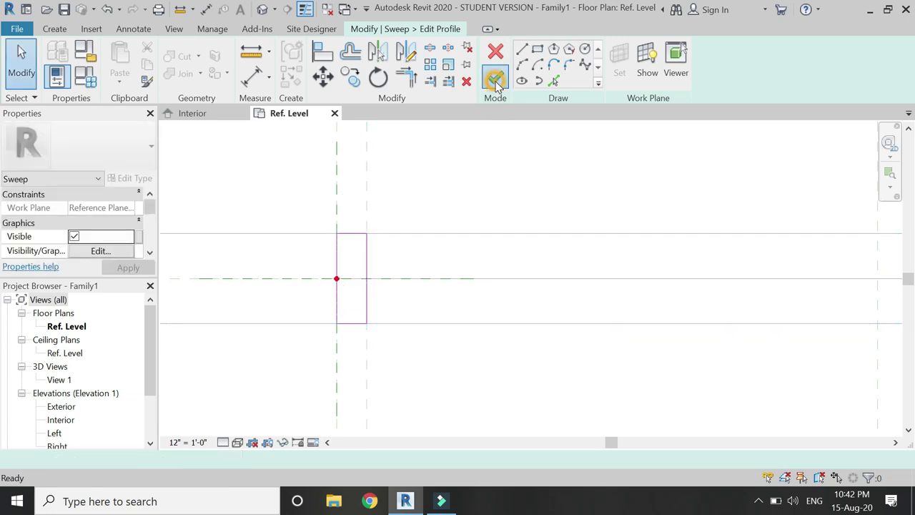
# Step: Finish the profile and the frame sweep, and show the model in the default 3D view
pyautogui.click(496, 78)
pyautogui.click(496, 78)
pyautogui.click(436, 206)
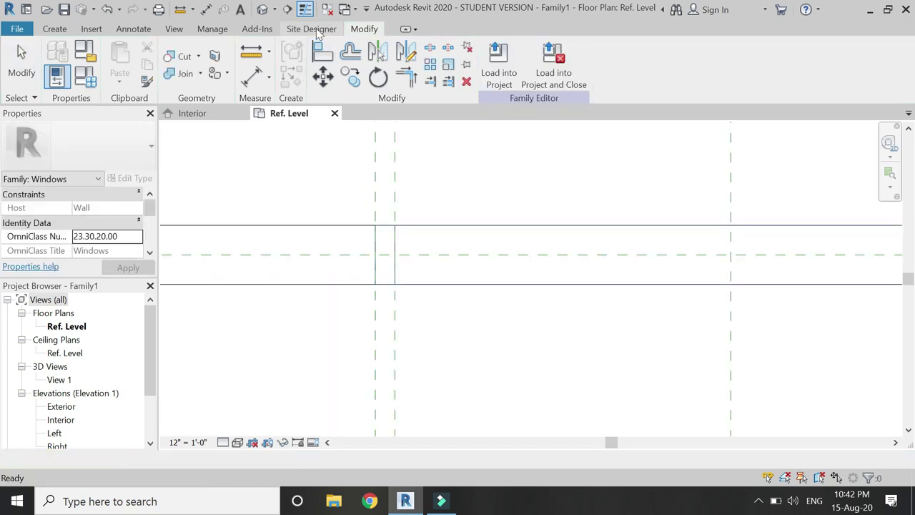
pyautogui.click(264, 9)
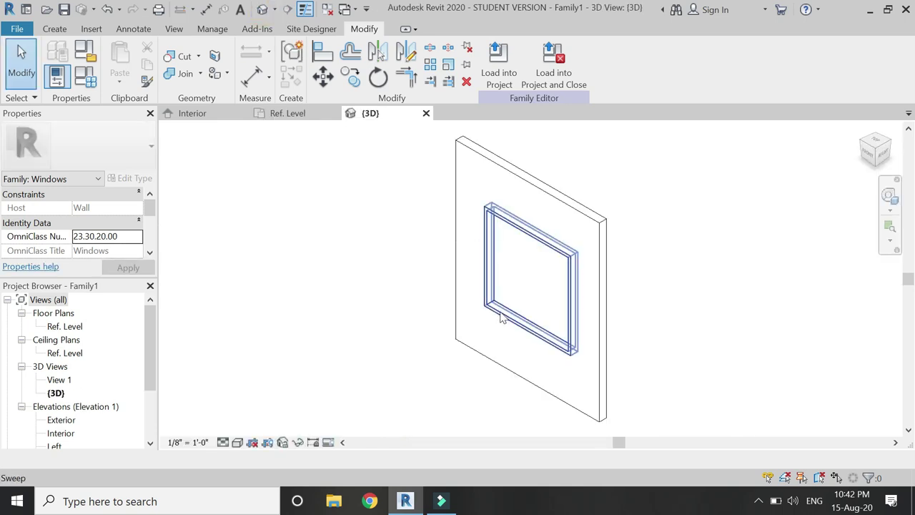
# Step: Change the host wall's type to Generic - 8"
pyautogui.click(468, 352)
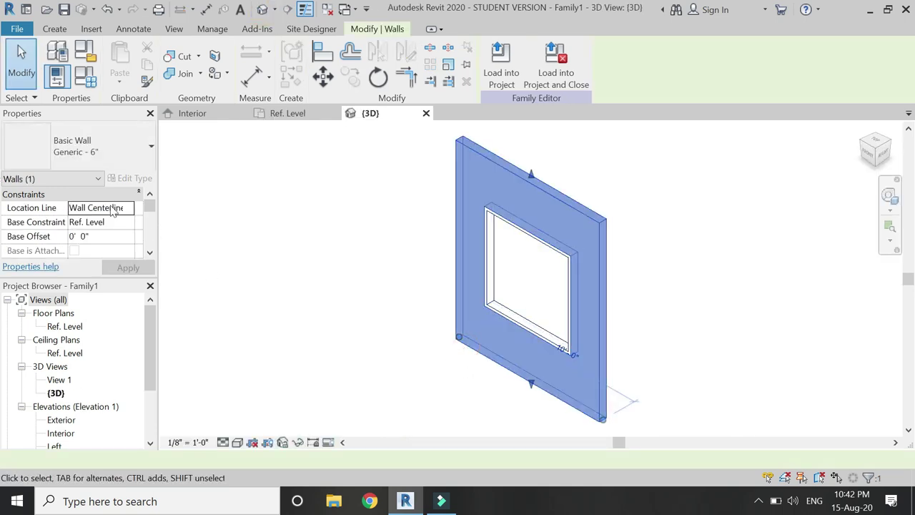
pyautogui.click(112, 159)
pyautogui.click(93, 232)
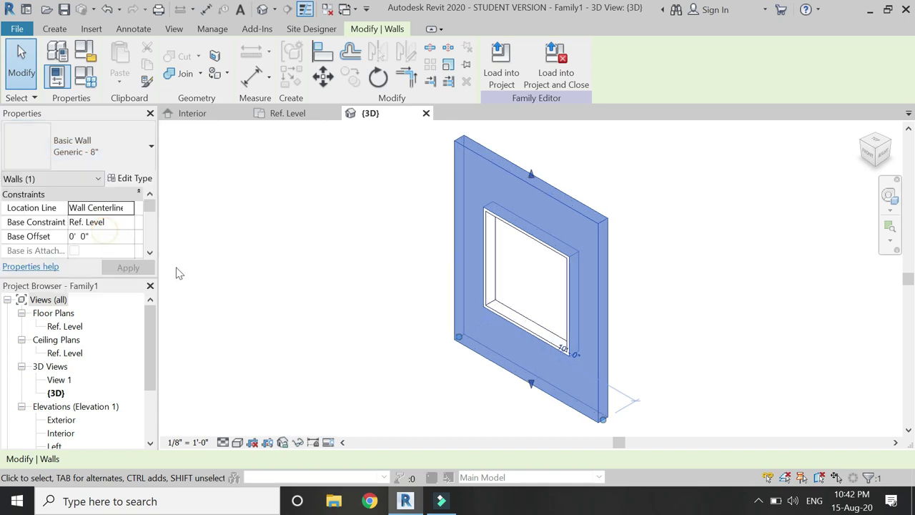
pyautogui.click(433, 369)
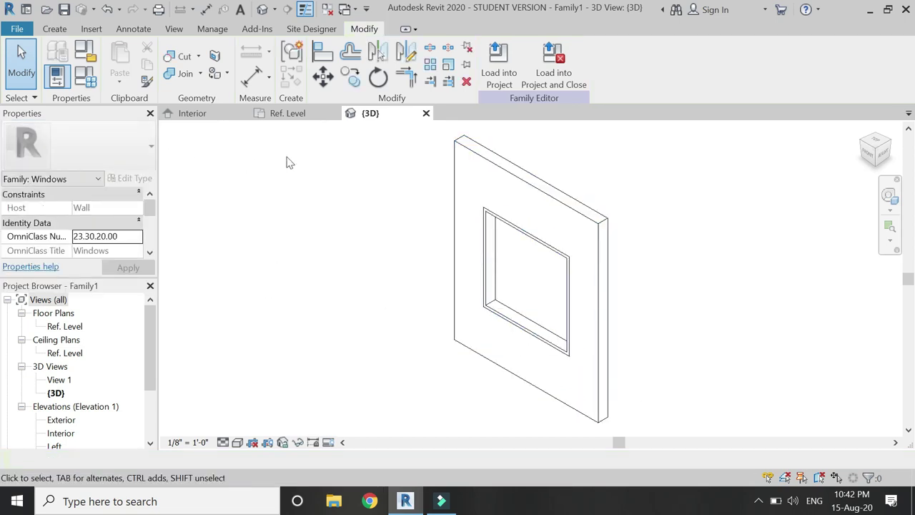
# Step: In the Ref. Level plan, draw three vertical reference planes across the wall inside the opening, one left and two right of centre
pyautogui.click(296, 113)
pyautogui.scroll(-5, 302, 279)
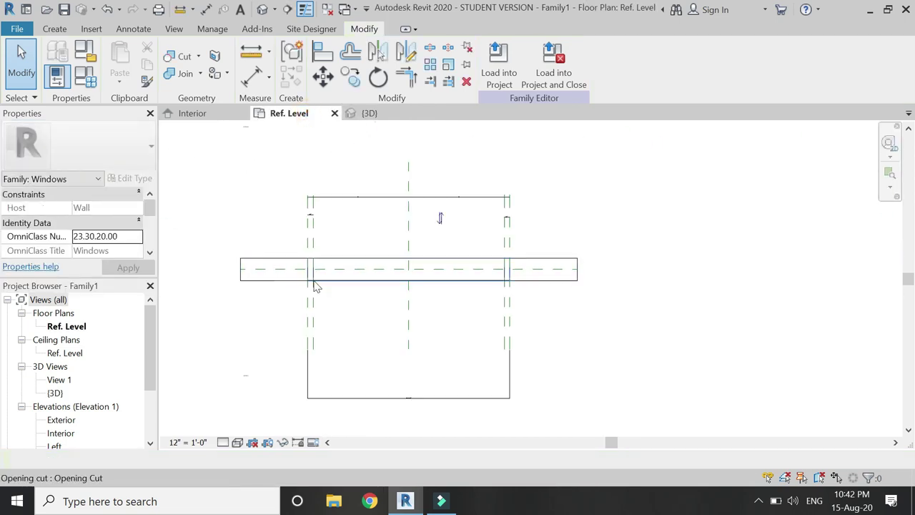
pyautogui.scroll(1, 352, 291)
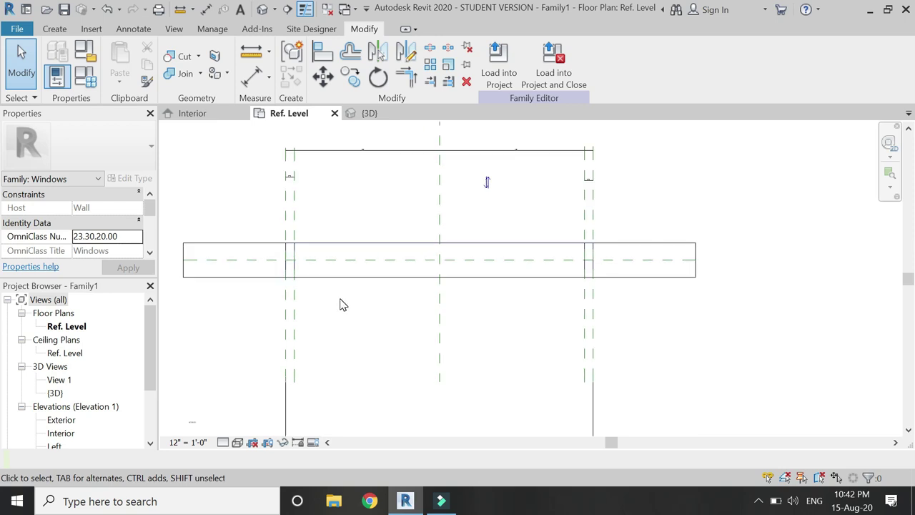
pyautogui.press('r')
pyautogui.press('p')
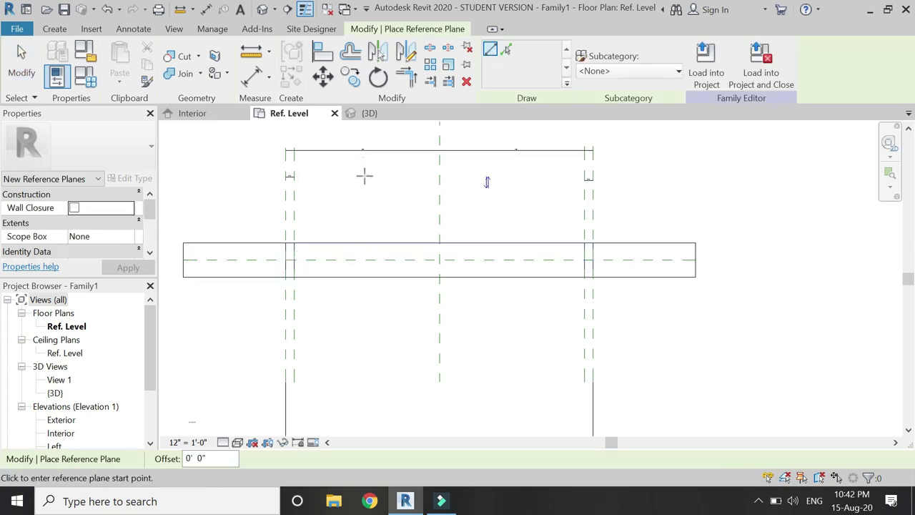
pyautogui.click(364, 176)
pyautogui.click(365, 352)
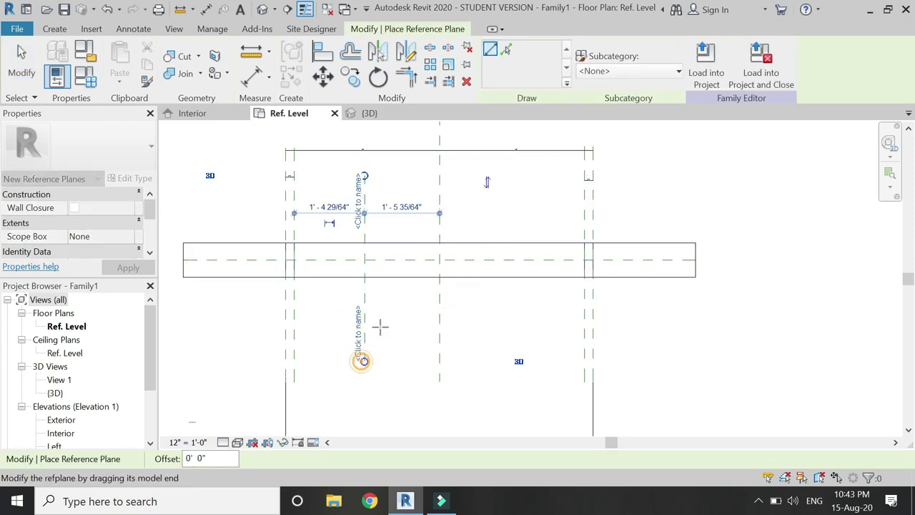
pyautogui.click(465, 179)
pyautogui.click(466, 351)
pyautogui.click(525, 178)
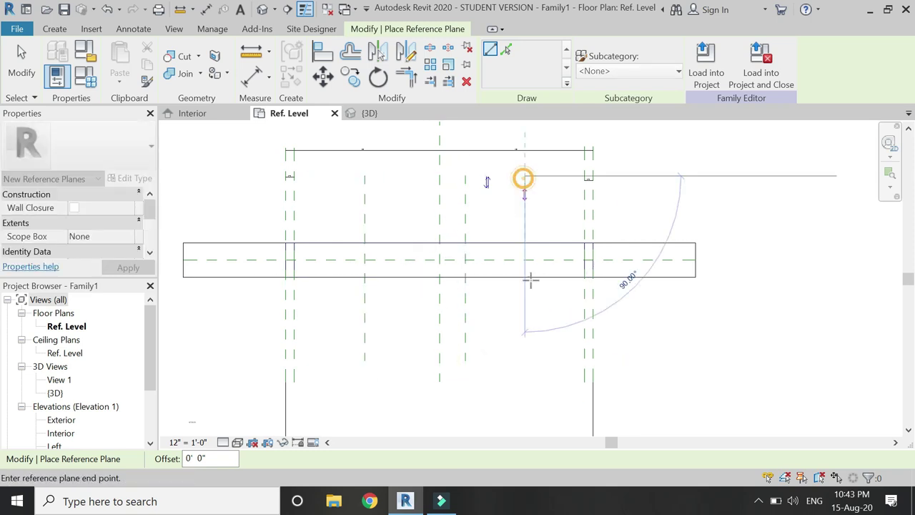
pyautogui.click(525, 358)
pyautogui.press('Escape')
pyautogui.press('Escape')
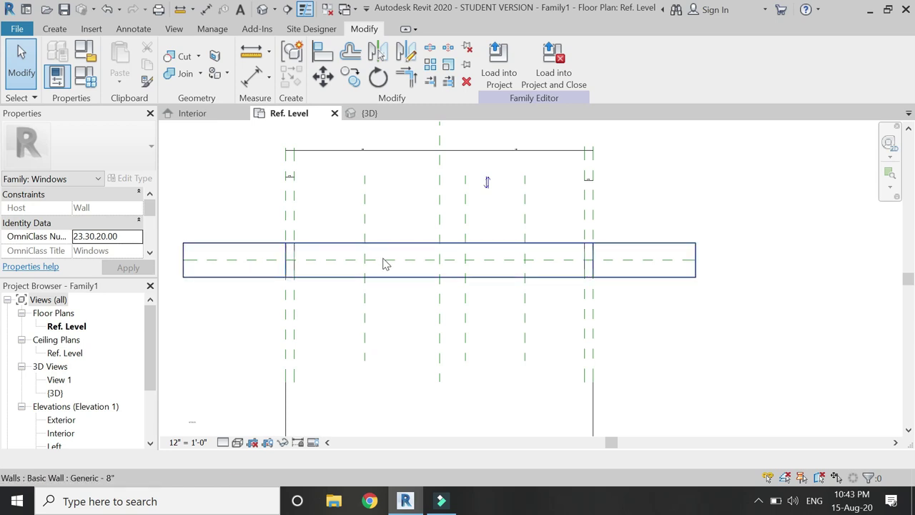
# Step: Place an aligned dimension from the new reference plane left of centre to the right inner frame plane
pyautogui.click(259, 84)
pyautogui.scroll(1, 281, 218)
pyautogui.click(392, 228)
pyautogui.click(668, 221)
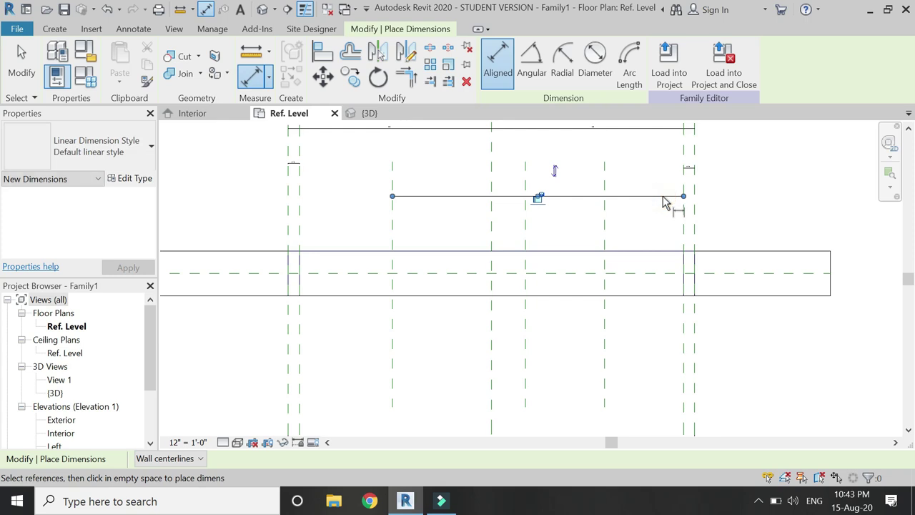
# Step: Label the new dimension with a family type parameter named "window 4 distance", grouped under Dimensions
pyautogui.click(656, 202)
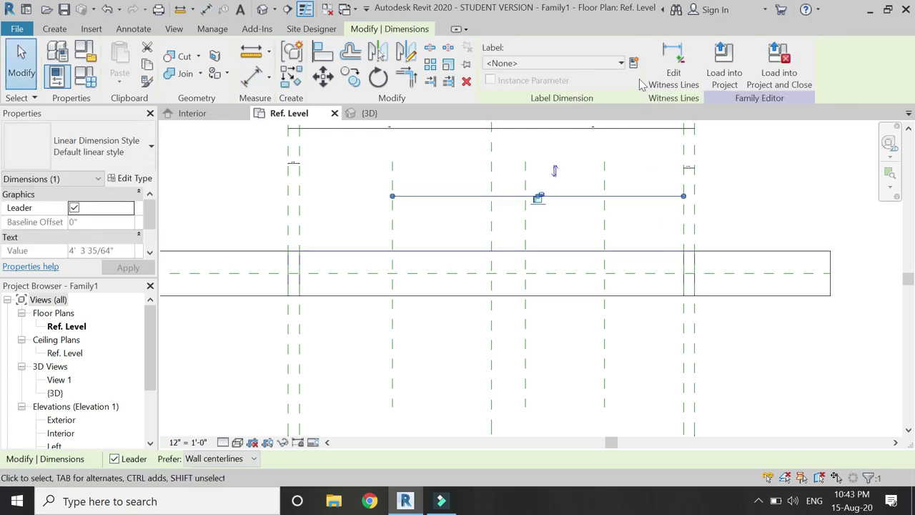
pyautogui.click(633, 65)
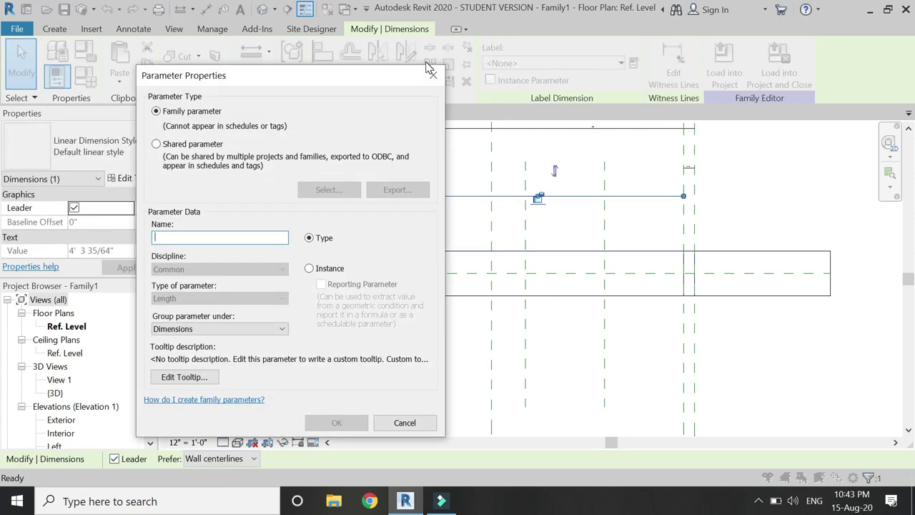
pyautogui.write('window 4 distance')
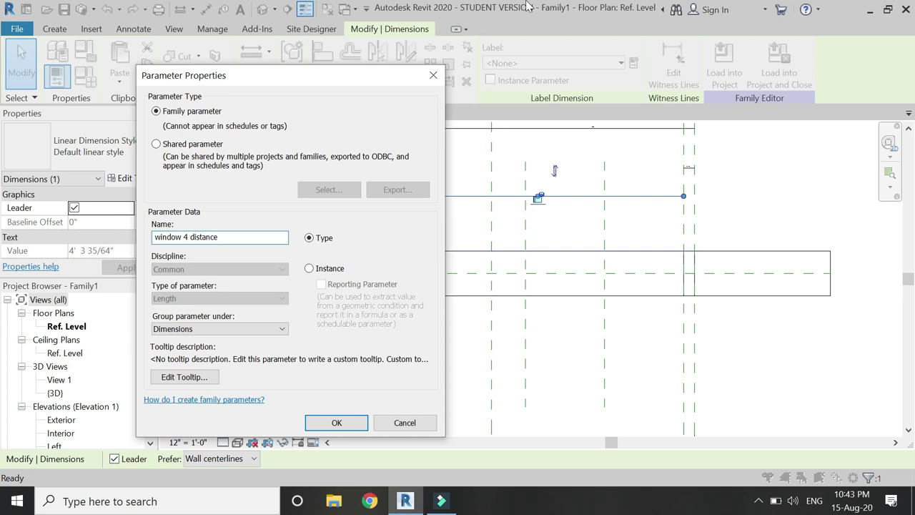
pyautogui.click(338, 423)
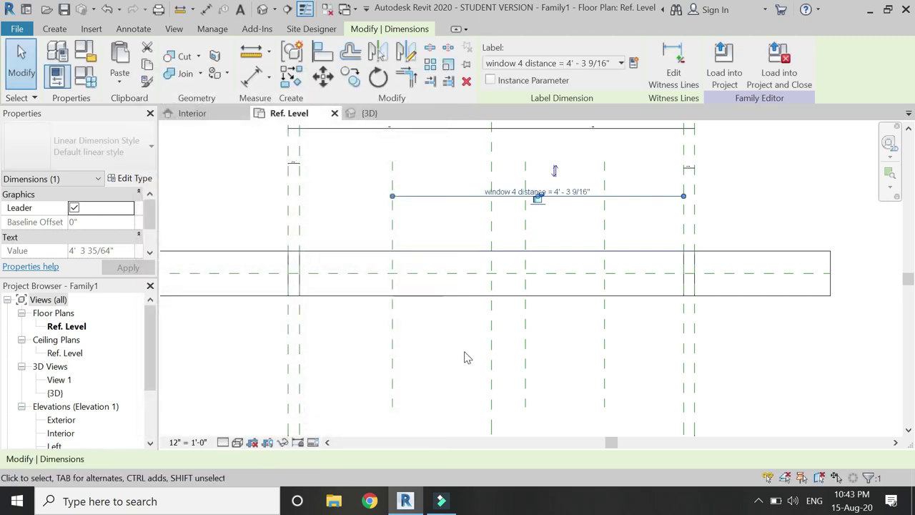
pyautogui.click(438, 308)
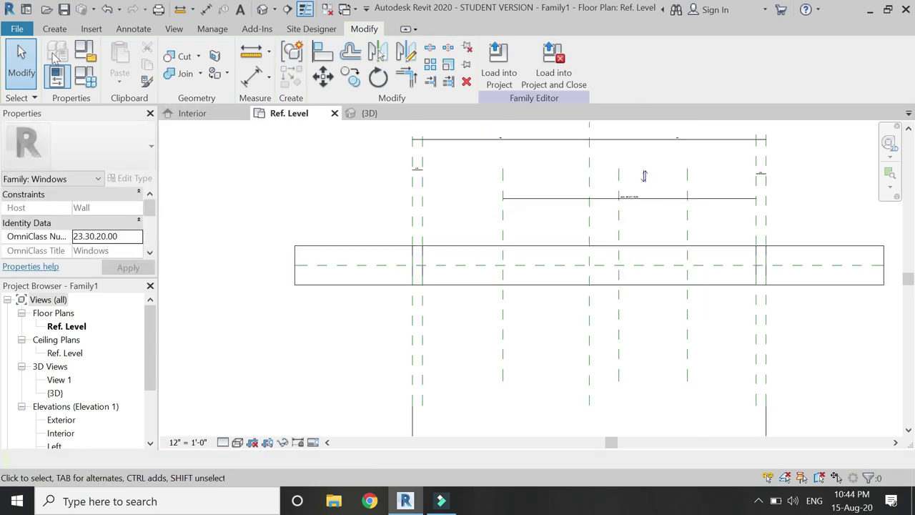
# Step: Start an extrusion and sketch a rectangle about 1'-4 1/2" by 1 1/2" along the wall's lower face, from the left inner frame plane
pyautogui.click(55, 29)
pyautogui.click(128, 47)
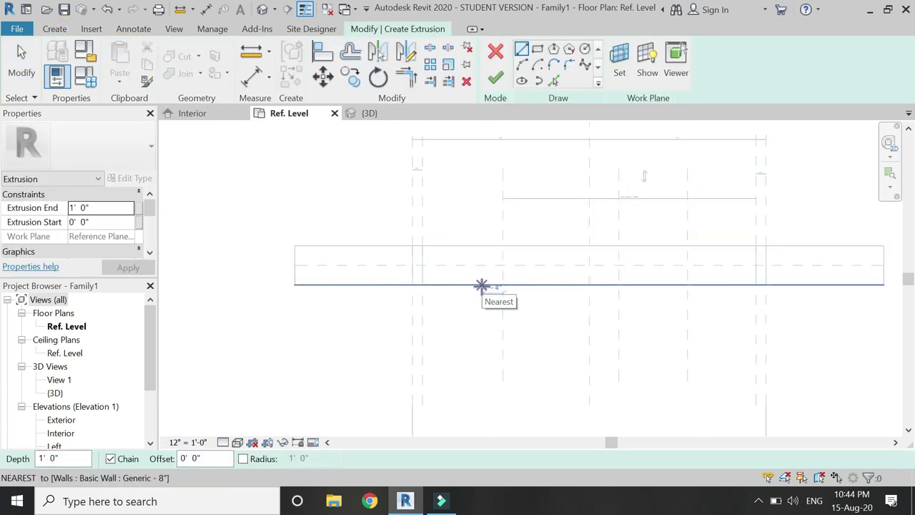
pyautogui.scroll(4, 437, 275)
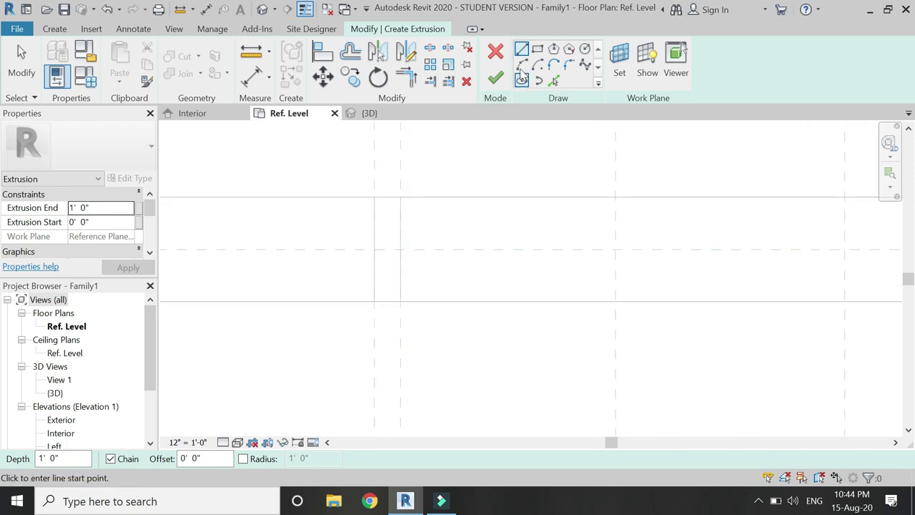
pyautogui.click(537, 50)
pyautogui.click(401, 284)
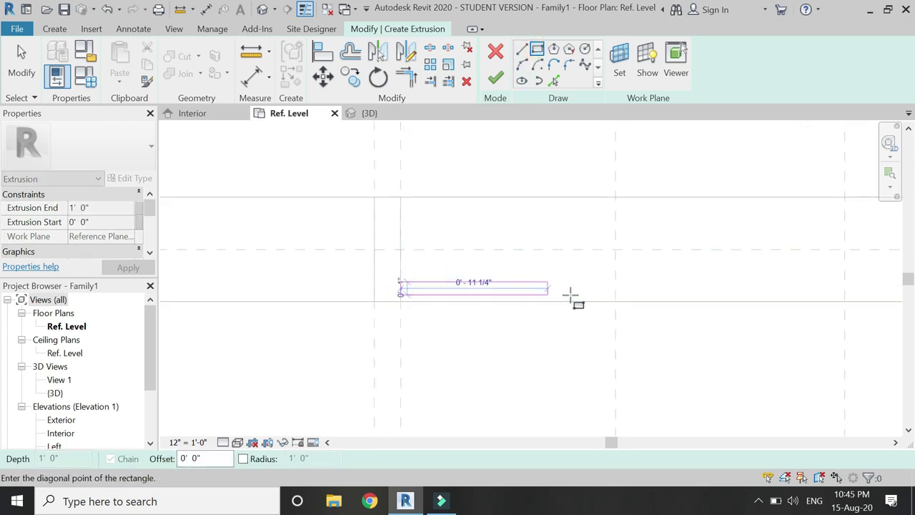
pyautogui.click(616, 301)
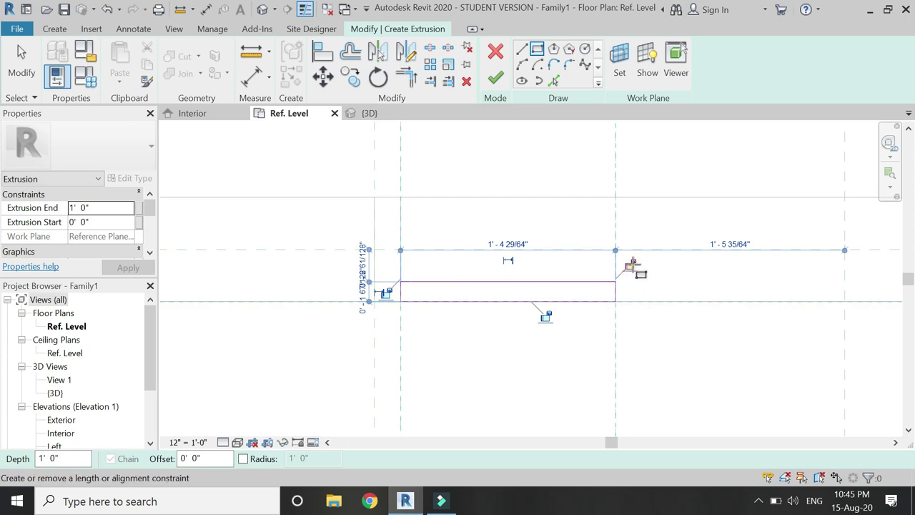
pyautogui.press('Escape')
pyautogui.press('Escape')
# Step: Place aligned dimensions for the sketched panel rectangle's thickness and for its width between the two short edges
pyautogui.press('d')
pyautogui.press('i')
pyautogui.scroll(2, 444, 275)
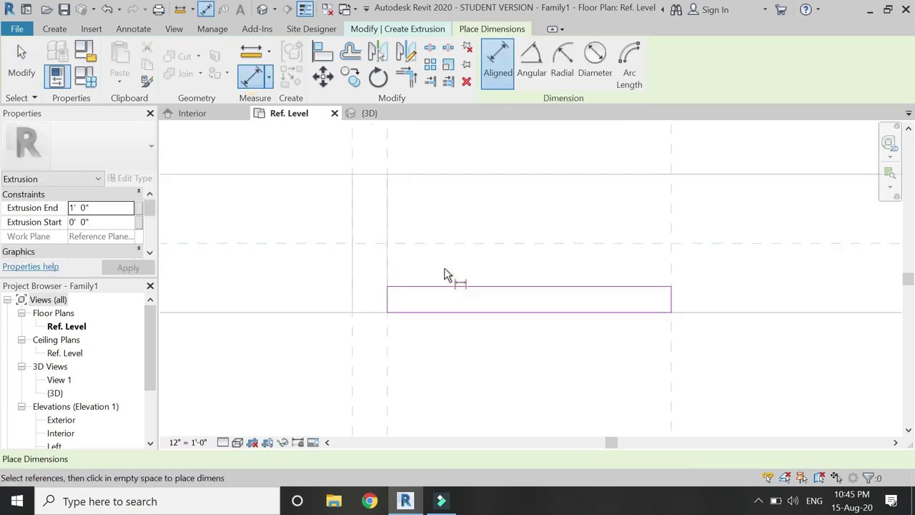
pyautogui.click(452, 311)
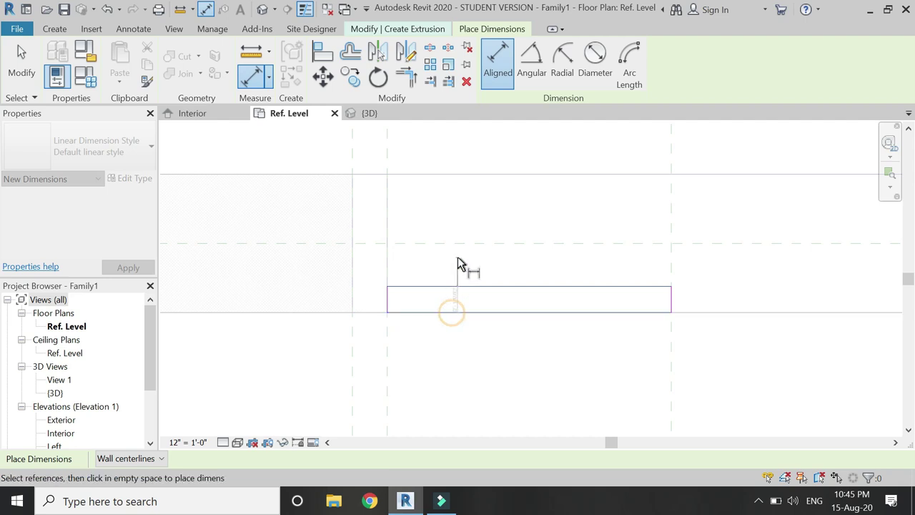
pyautogui.click(457, 259)
pyautogui.click(675, 306)
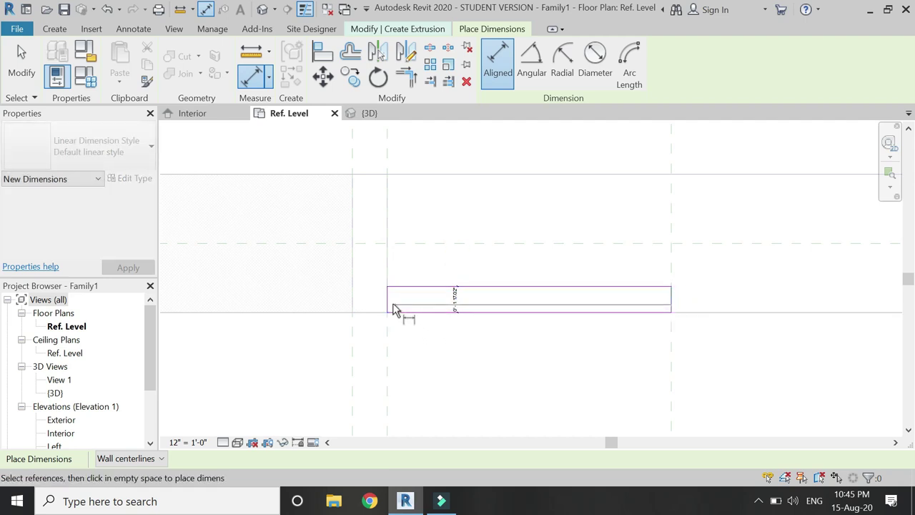
pyautogui.click(388, 307)
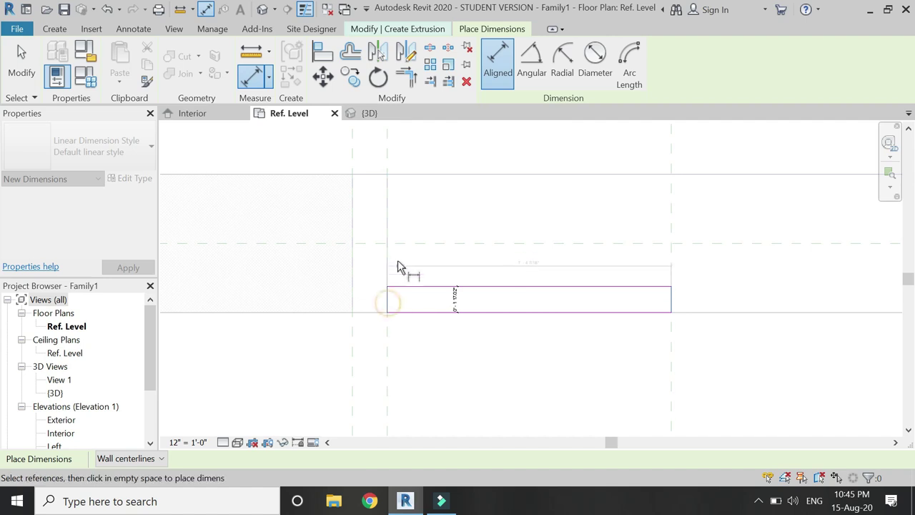
pyautogui.click(422, 268)
pyautogui.press('Escape')
# Step: Label the rectangle's width dimension with a family type parameter named "width of single panel", grouped under Dimensions
pyautogui.click(439, 257)
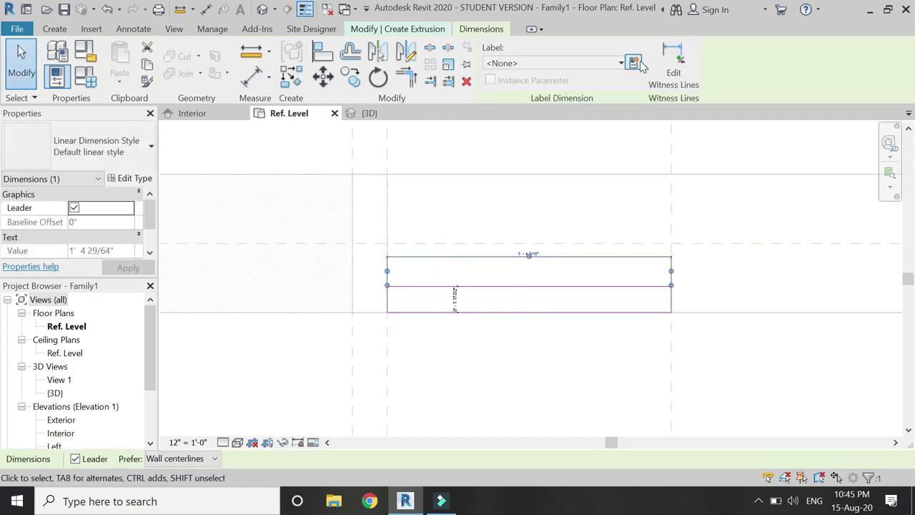
pyautogui.click(633, 64)
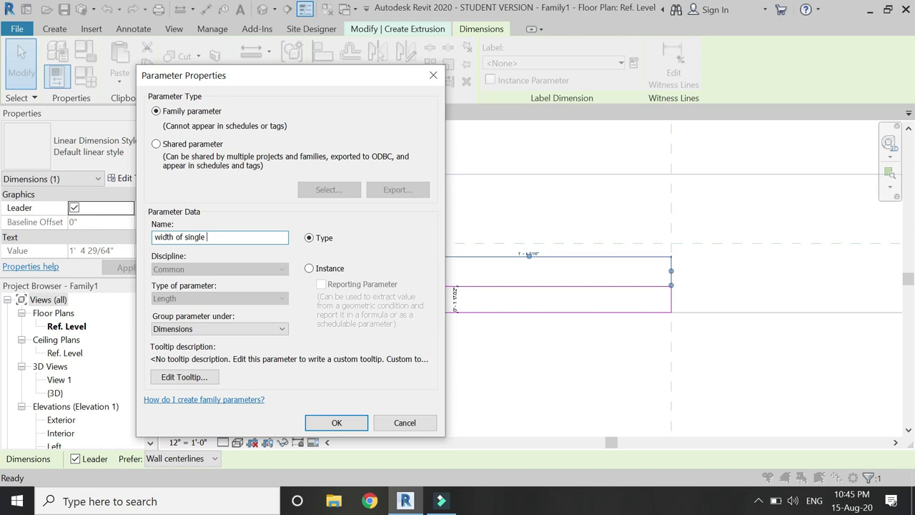
pyautogui.press('Return')
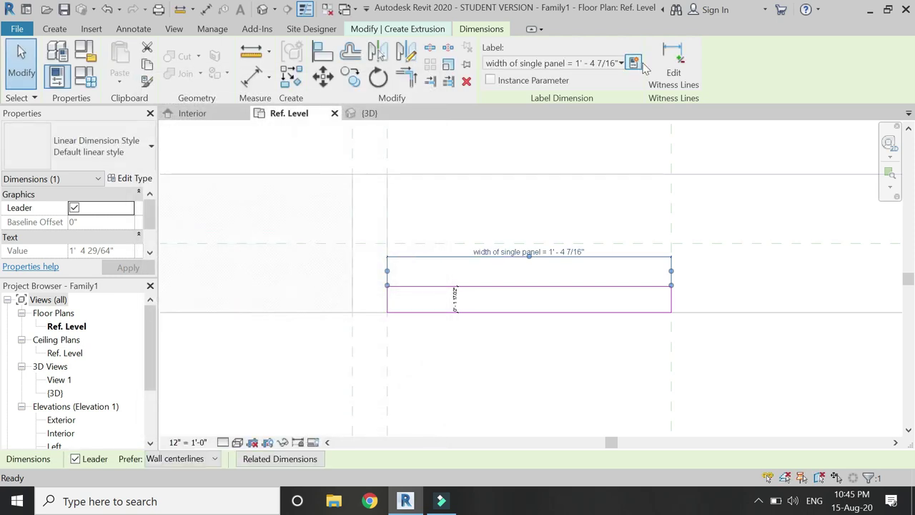
pyautogui.click(518, 321)
# Step: Set the panel rectangle's thickness to 2" by moving its upper edge
pyautogui.scroll(3, 518, 321)
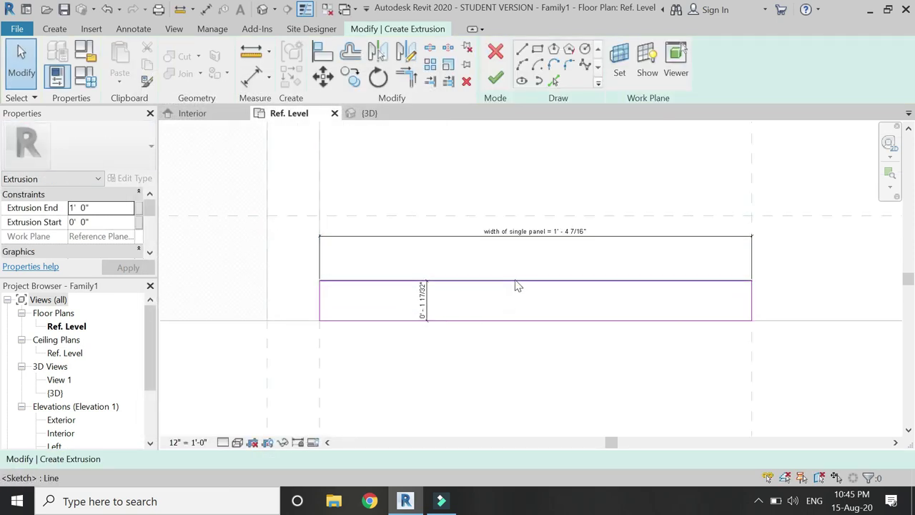
pyautogui.click(514, 279)
pyautogui.click(422, 292)
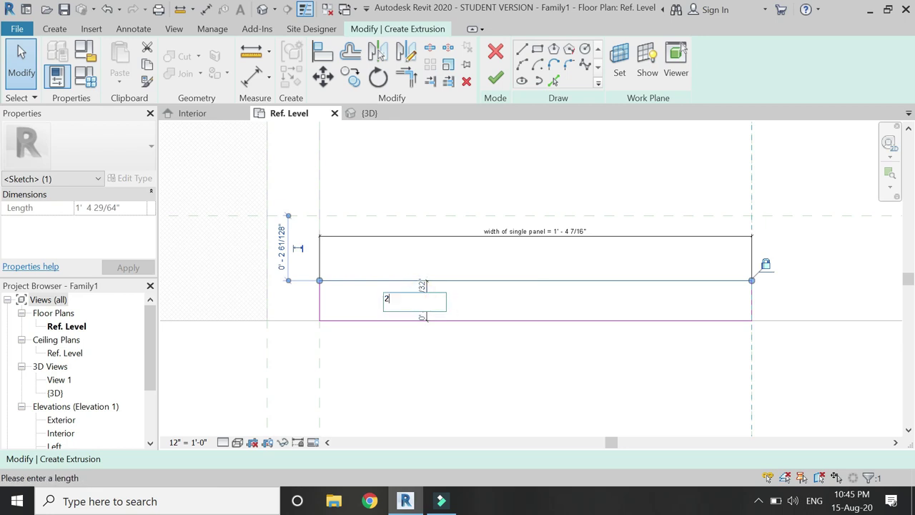
pyautogui.write('2"')
pyautogui.press('Return')
pyautogui.click(457, 288)
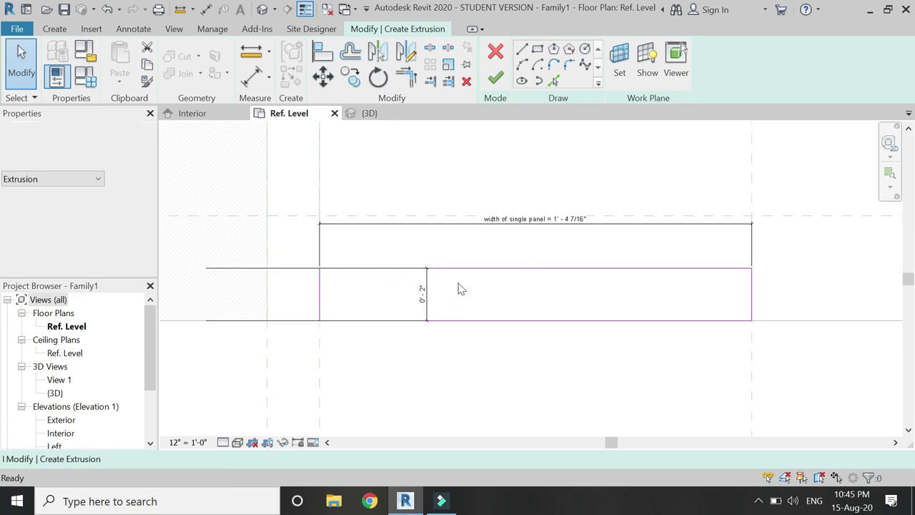
# Step: Lock the rectangle's thickness dimension and finish the extrusion sketch
pyautogui.click(425, 293)
pyautogui.scroll(-3, 366, 288)
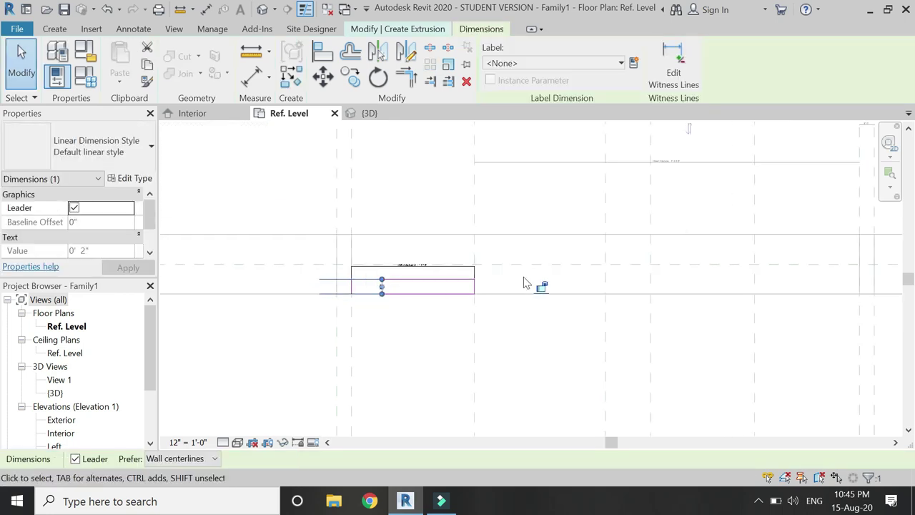
pyautogui.click(549, 289)
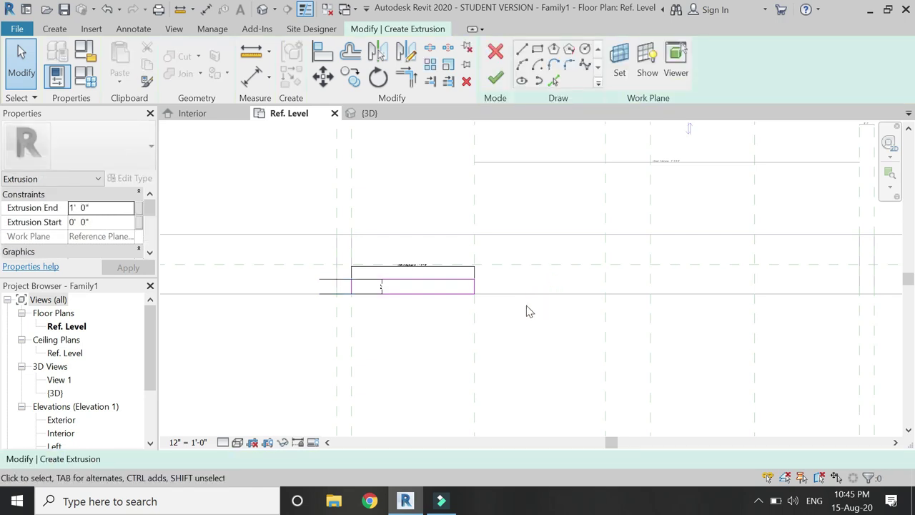
pyautogui.click(495, 78)
# Step: In the Interior elevation, stretch the panel extrusion to the inner frame's upper and lower reference planes and lock its bottom edge
pyautogui.click(186, 113)
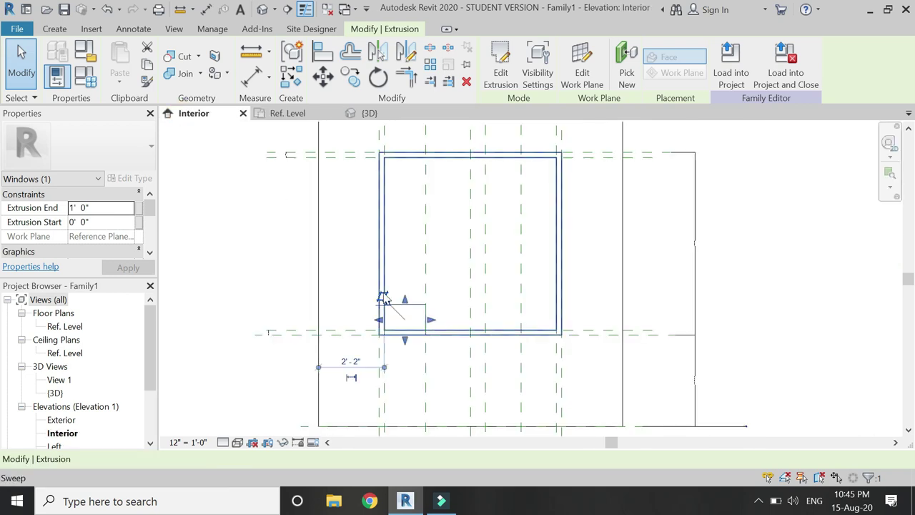
pyautogui.scroll(1, 400, 300)
pyautogui.moveTo(403, 301); pyautogui.dragTo(414, 137)
pyautogui.scroll(-1, 470, 147)
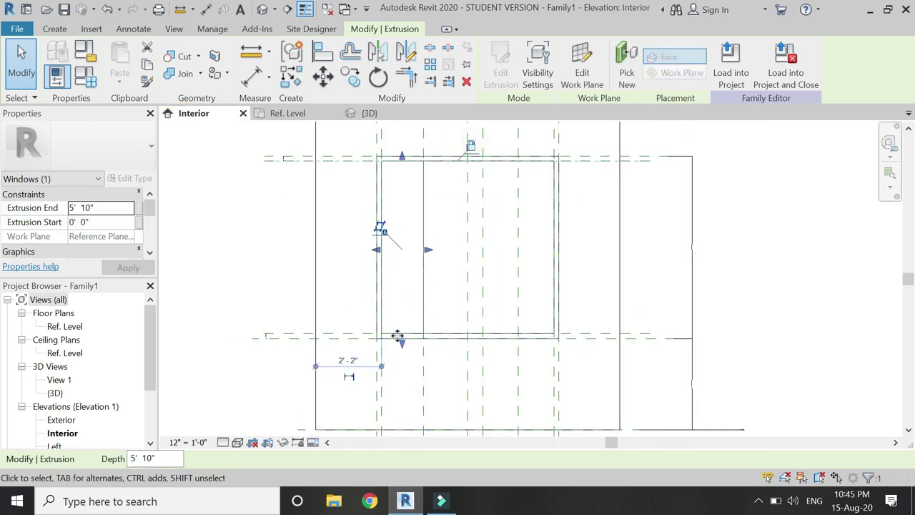
pyautogui.scroll(2, 400, 340)
pyautogui.moveTo(404, 345); pyautogui.dragTo(405, 331)
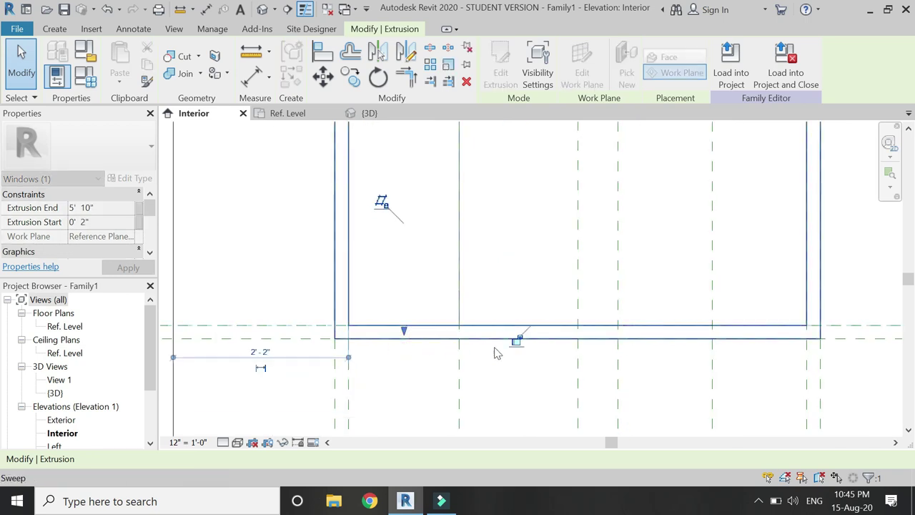
pyautogui.click(516, 340)
pyautogui.click(428, 309)
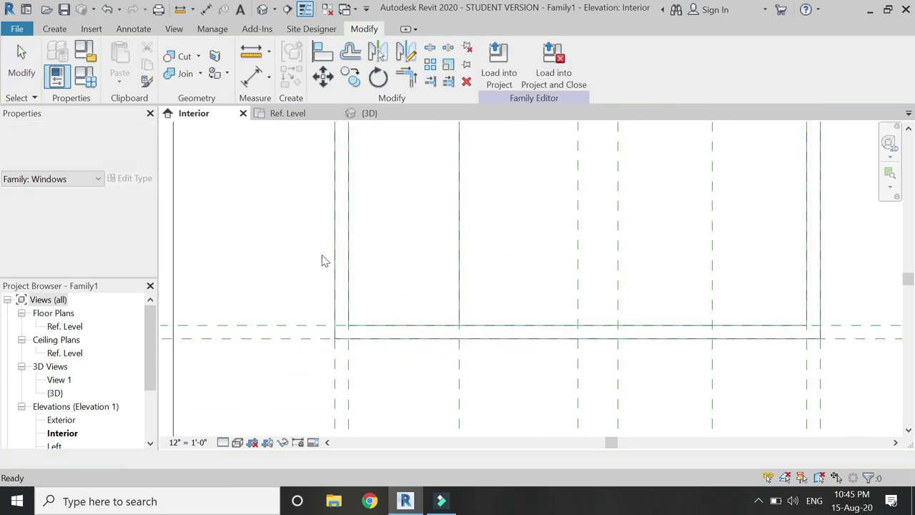
# Step: In the Ref. Level plan, change the host wall's type to Generic - 12"
pyautogui.click(294, 113)
pyautogui.scroll(-4, 389, 288)
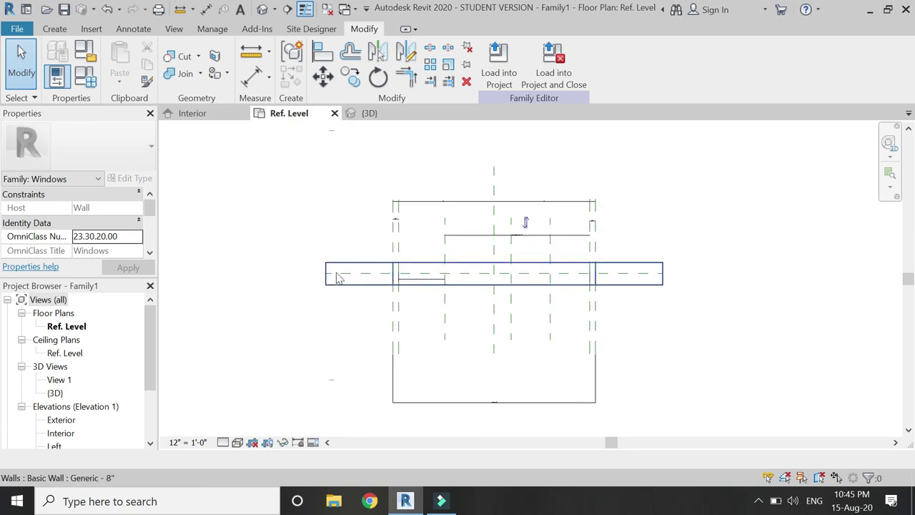
pyautogui.click(374, 261)
pyautogui.click(100, 145)
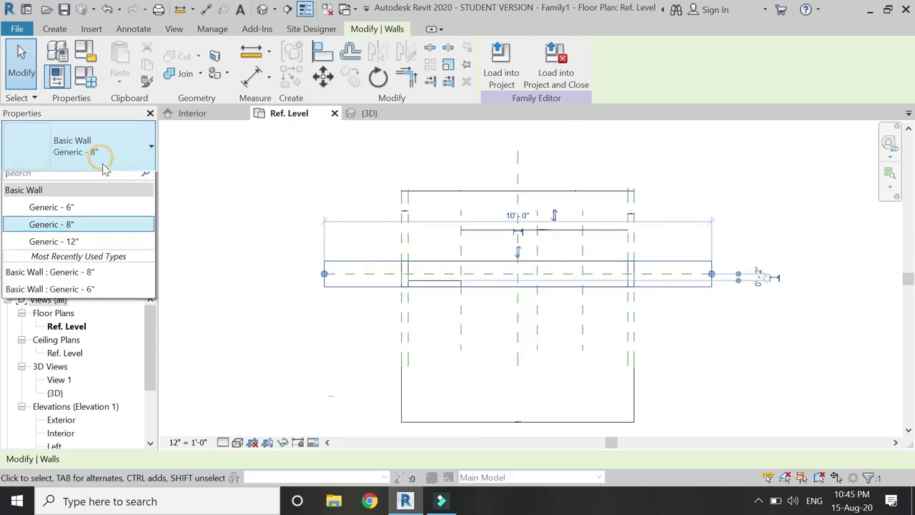
pyautogui.click(103, 249)
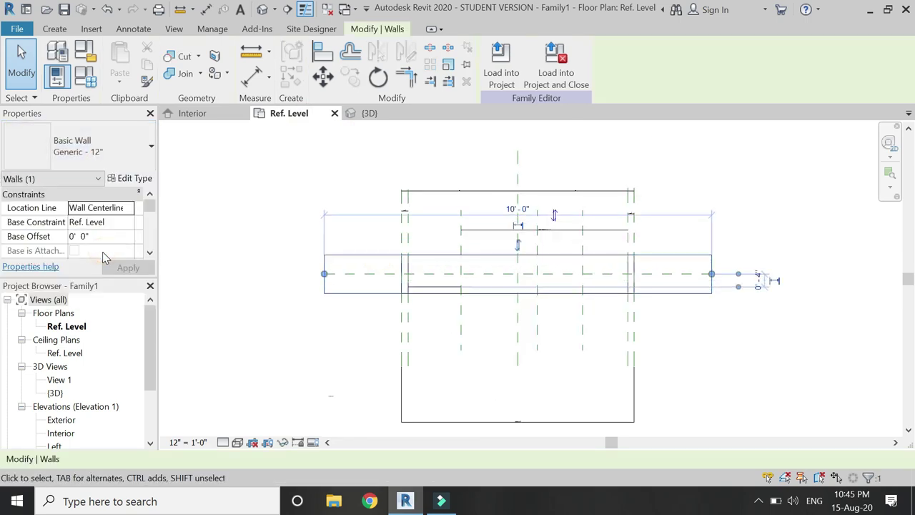
pyautogui.scroll(4, 437, 288)
pyautogui.click(437, 289)
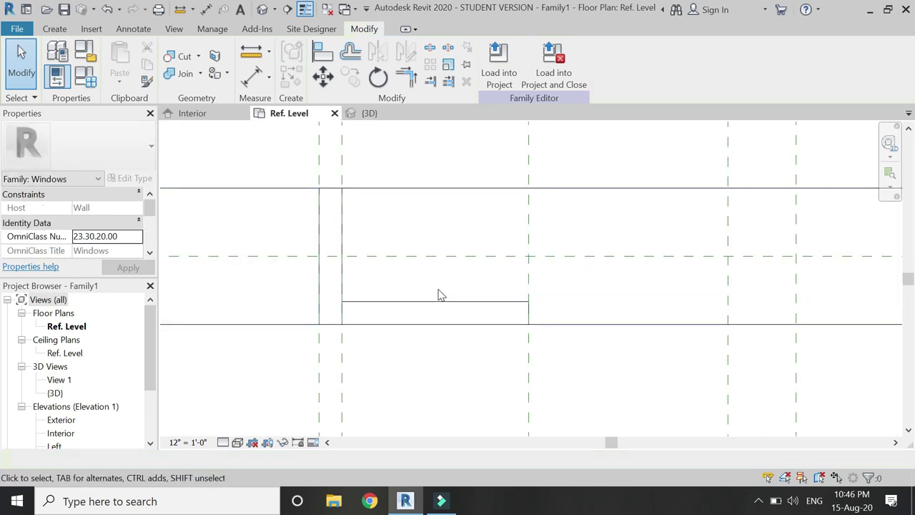
# Step: Place an aligned dimension from the panel's upper edge to the wall's horizontal centre reference plane
pyautogui.click(446, 301)
pyautogui.press('Escape')
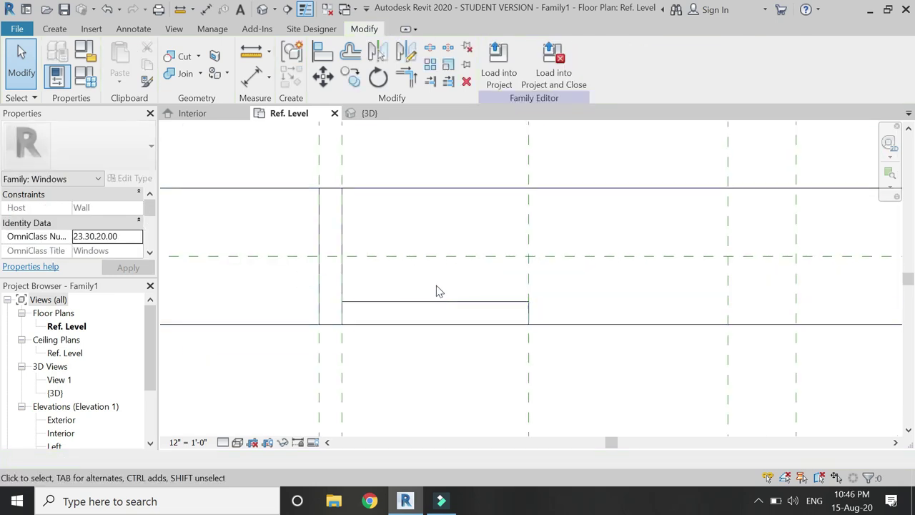
pyautogui.click(250, 79)
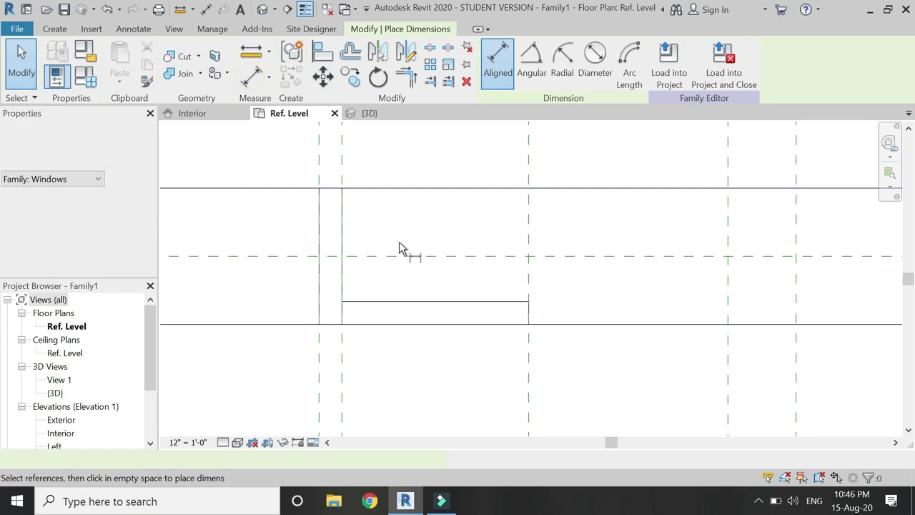
pyautogui.click(402, 301)
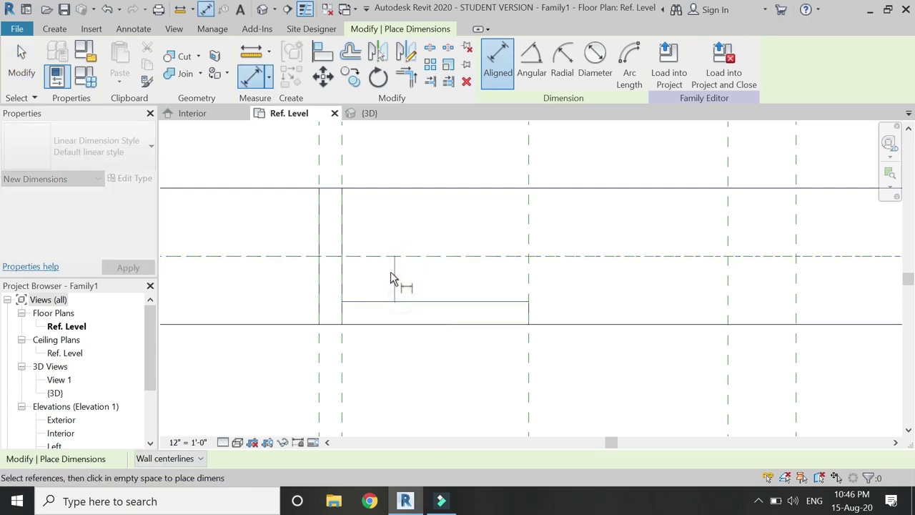
pyautogui.click(390, 268)
pyautogui.press('Escape')
pyautogui.press('Escape')
# Step: Set the distance between the panel and the wall's centre reference plane to 2"
pyautogui.scroll(2, 420, 307)
pyautogui.click(420, 308)
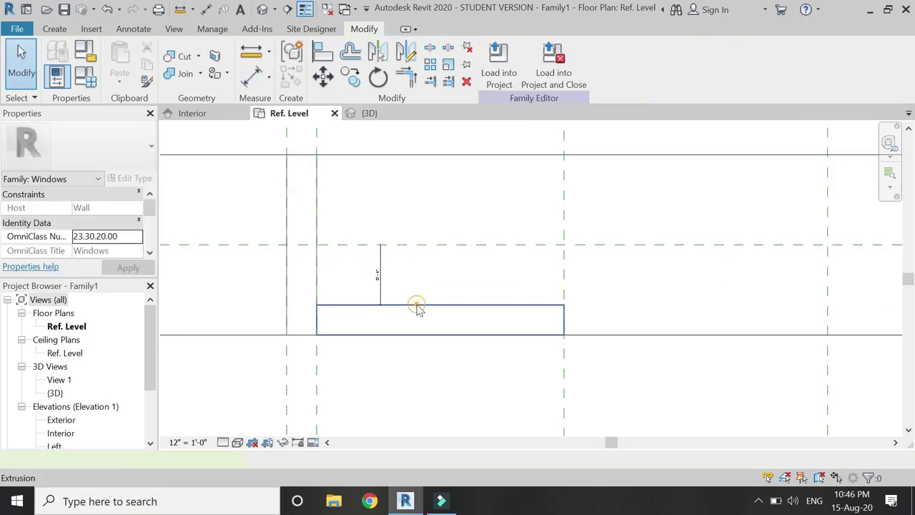
pyautogui.click(378, 274)
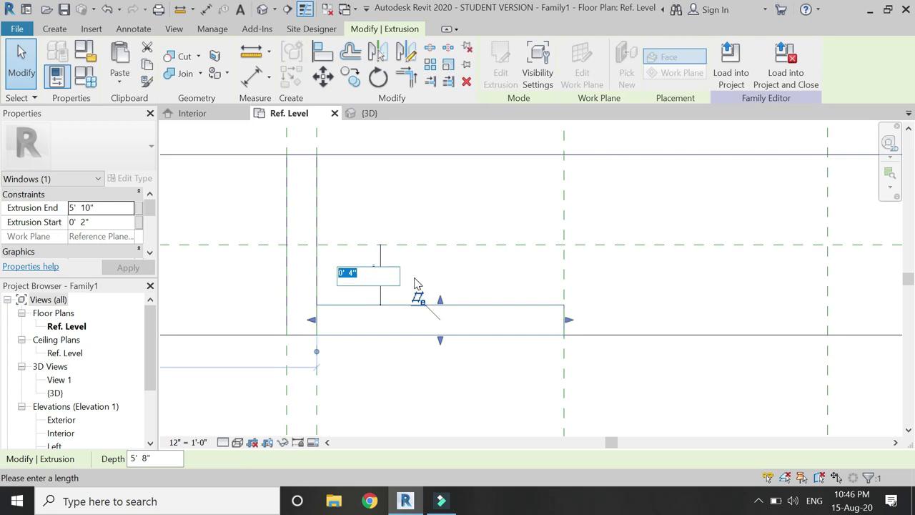
pyautogui.write('2"')
pyautogui.press('Return')
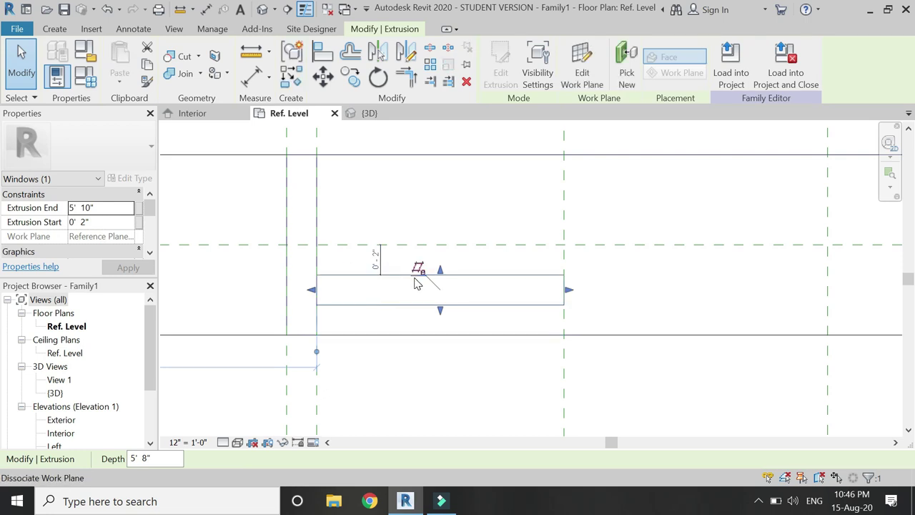
pyautogui.press('Escape')
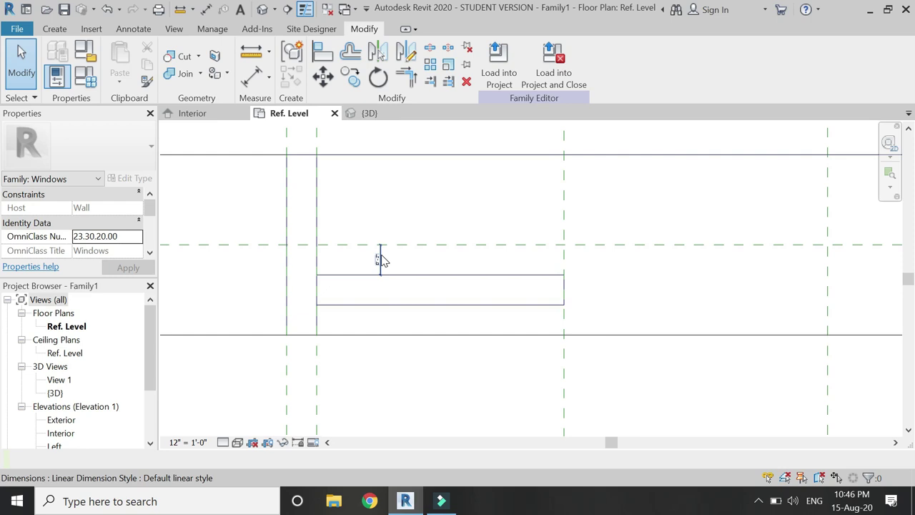
pyautogui.click(389, 266)
pyautogui.press('Escape')
# Step: Start an extrusion and sketch a rectangle about 1'-8" by 2" below the wall's centre plane, locked to it and the first plane right of centre
pyautogui.scroll(-3, 257, 261)
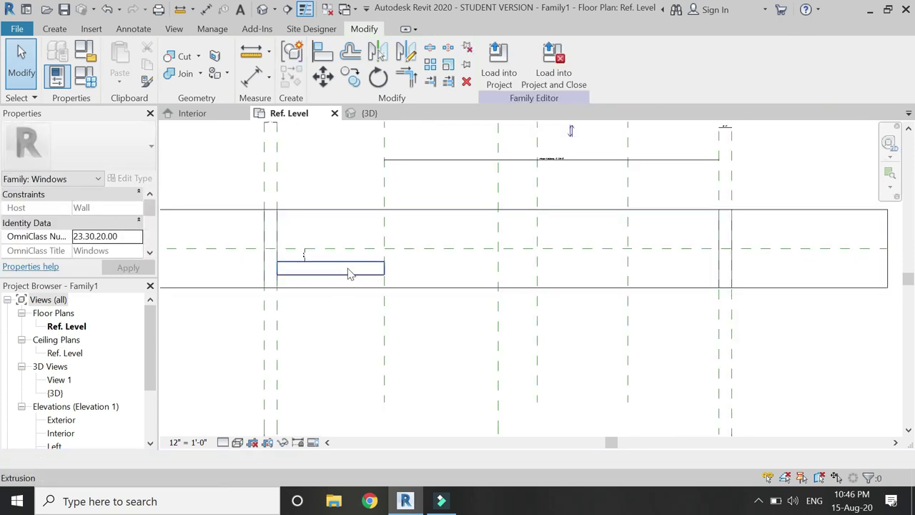
pyautogui.moveTo(318, 211); pyautogui.dragTo(284, 258, button='middle')
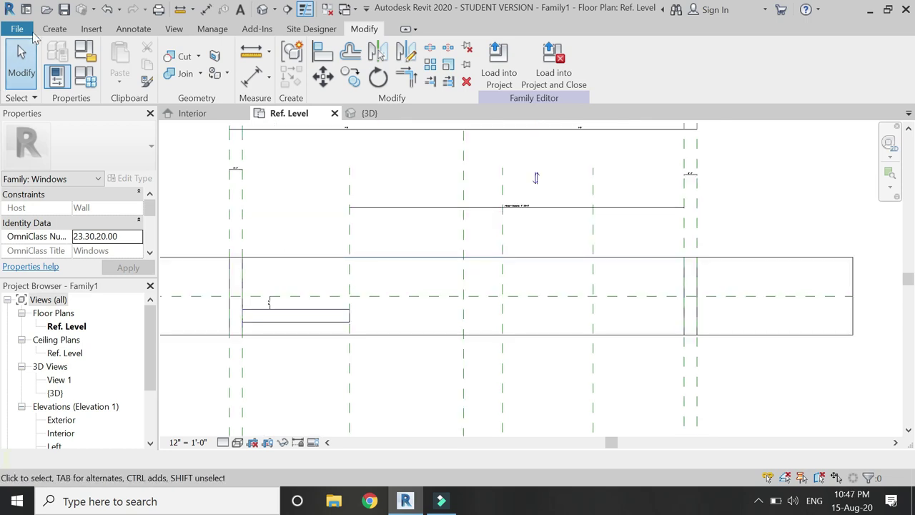
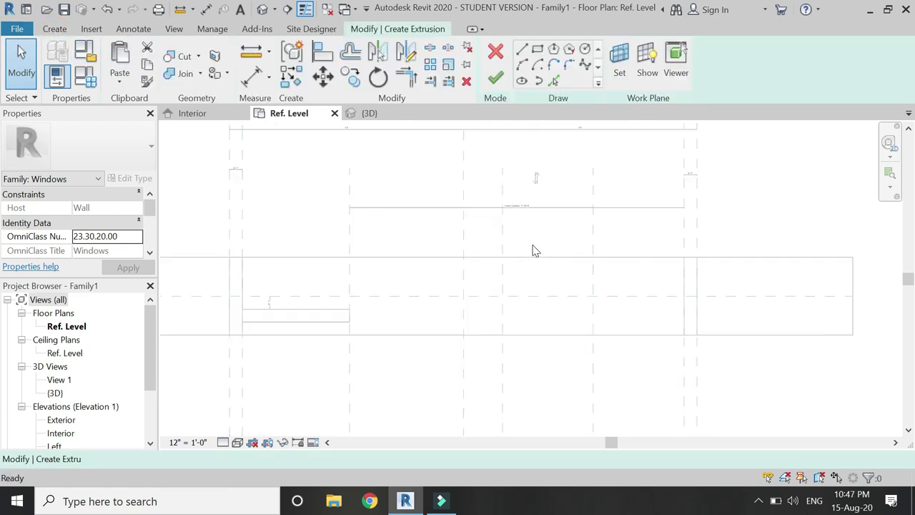
pyautogui.click(538, 52)
pyautogui.scroll(1, 476, 313)
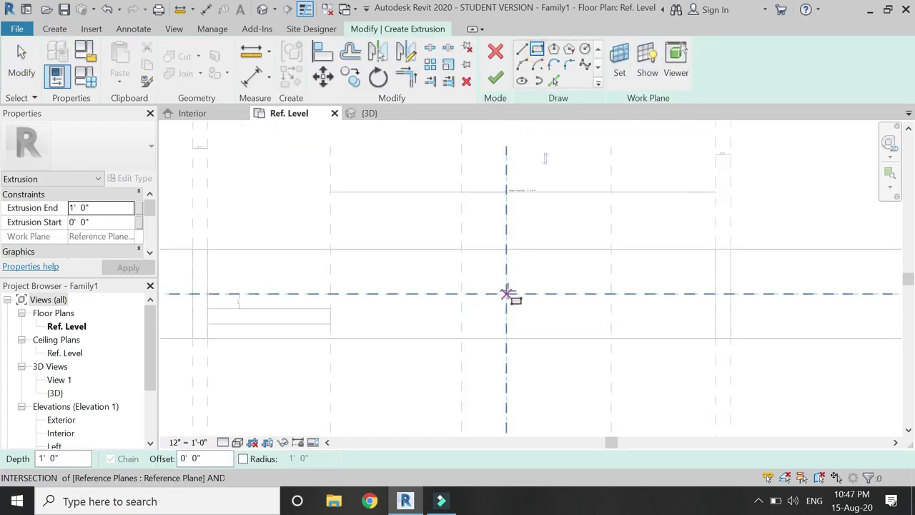
pyautogui.click(505, 295)
pyautogui.click(360, 305)
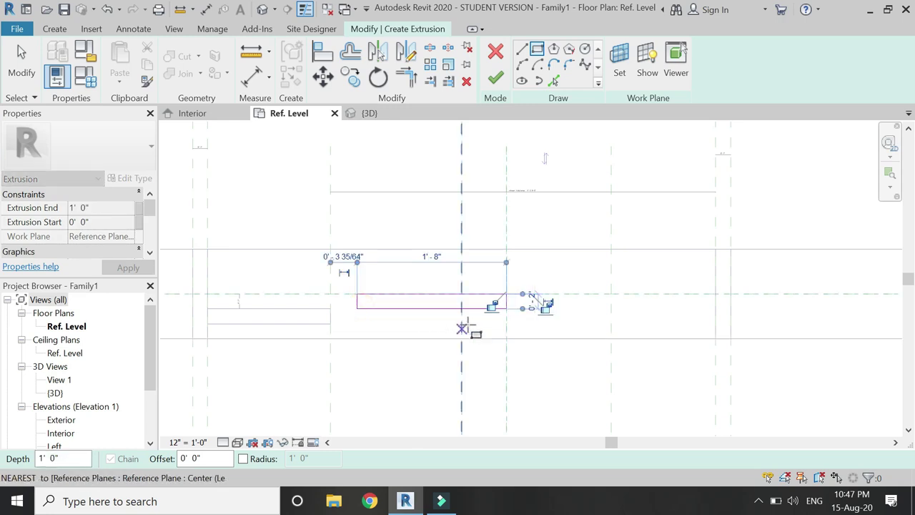
pyautogui.scroll(2, 493, 306)
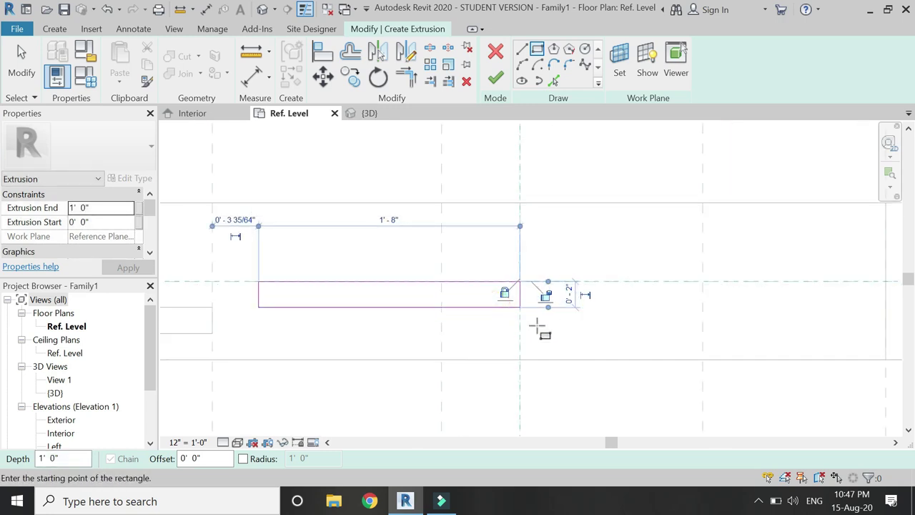
pyautogui.scroll(2, 547, 295)
pyautogui.scroll(-4, 562, 309)
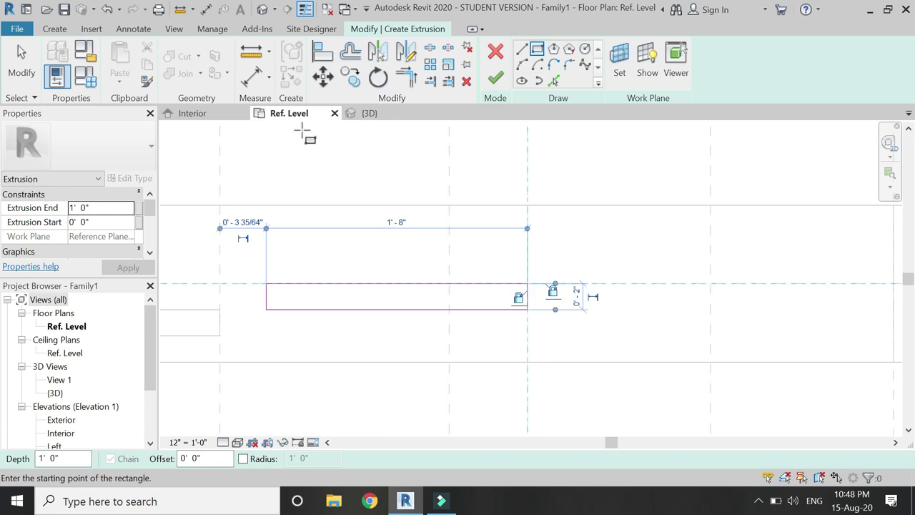
# Step: Place aligned dimensions across the sketched rectangle's thickness and along its width
pyautogui.press('d')
pyautogui.press('i')
pyautogui.click(425, 284)
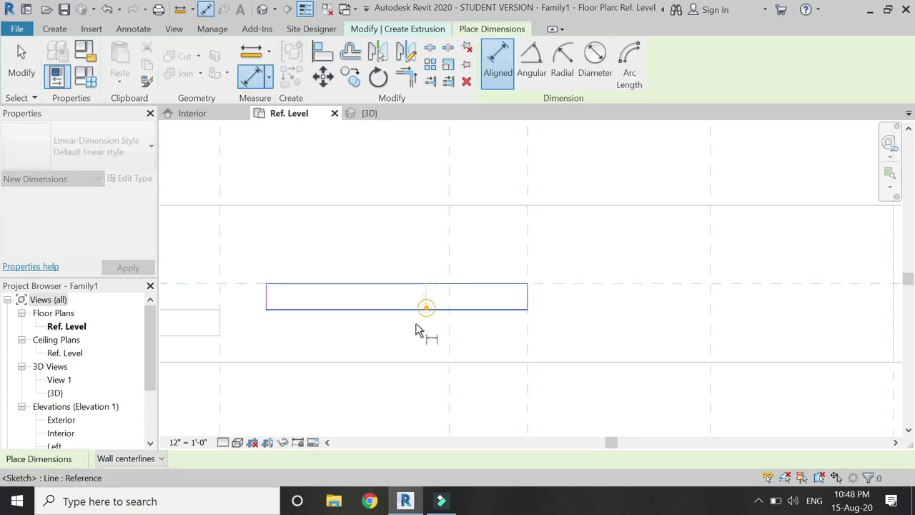
pyautogui.click(424, 309)
pyautogui.click(414, 296)
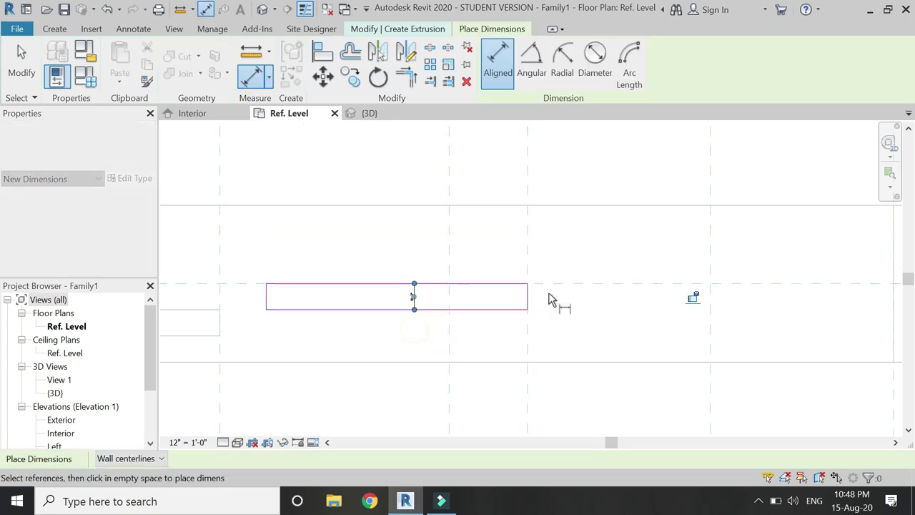
pyautogui.click(266, 302)
pyautogui.click(528, 301)
pyautogui.click(556, 261)
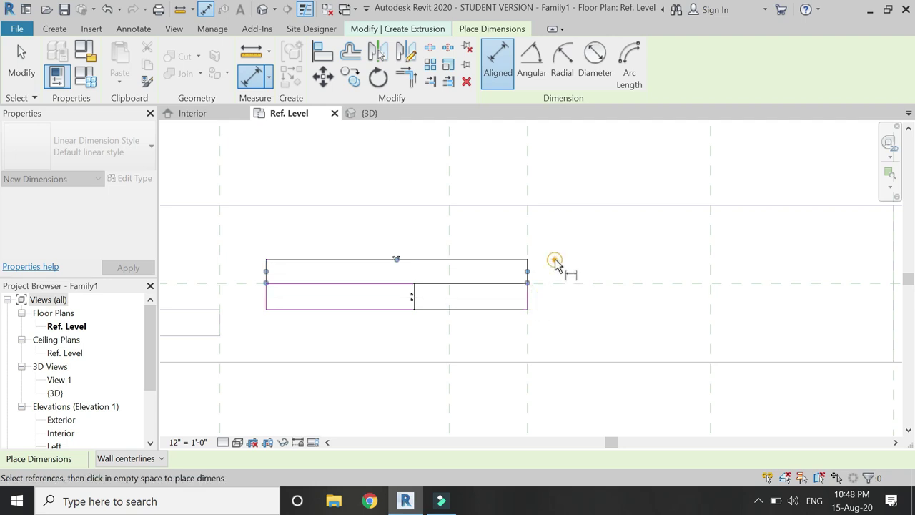
pyautogui.press('Escape')
pyautogui.press('Escape')
# Step: Label the rectangle's width dimension with the width of single panel parameter and finish the extrusion
pyautogui.click(472, 261)
pyautogui.click(603, 64)
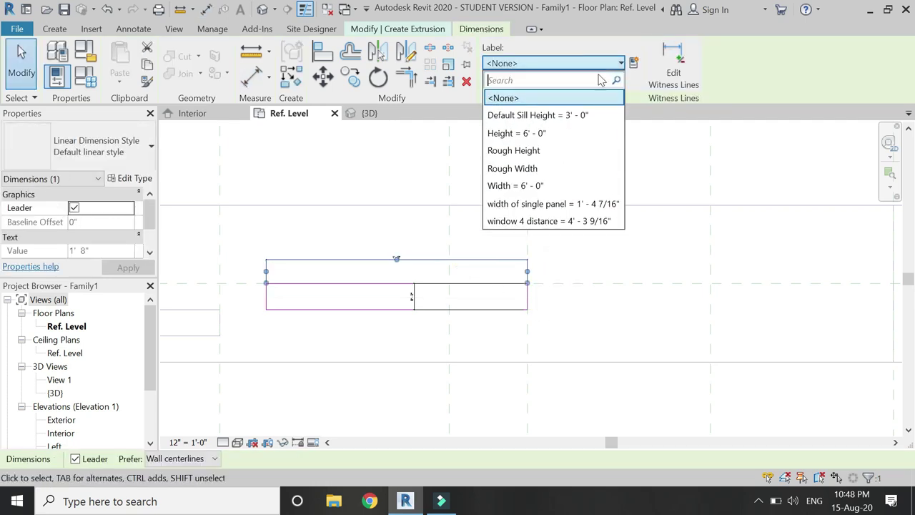
pyautogui.click(568, 203)
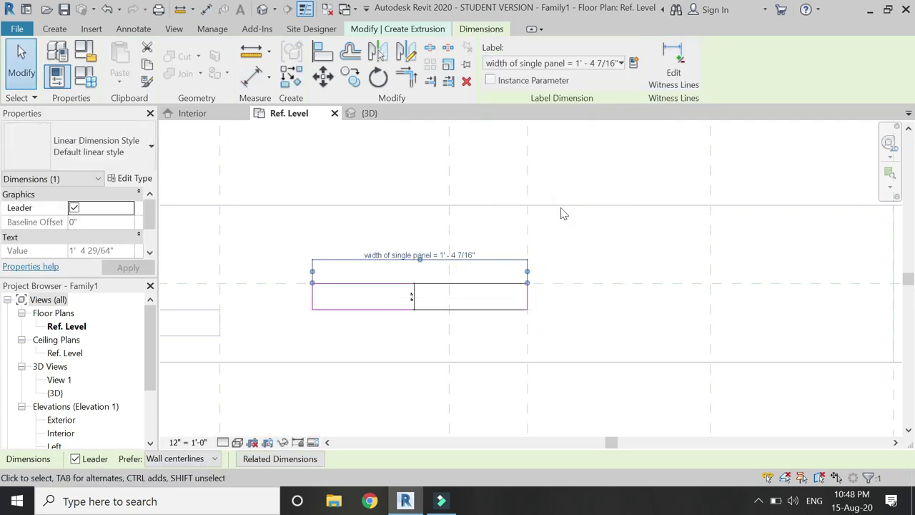
pyautogui.click(562, 218)
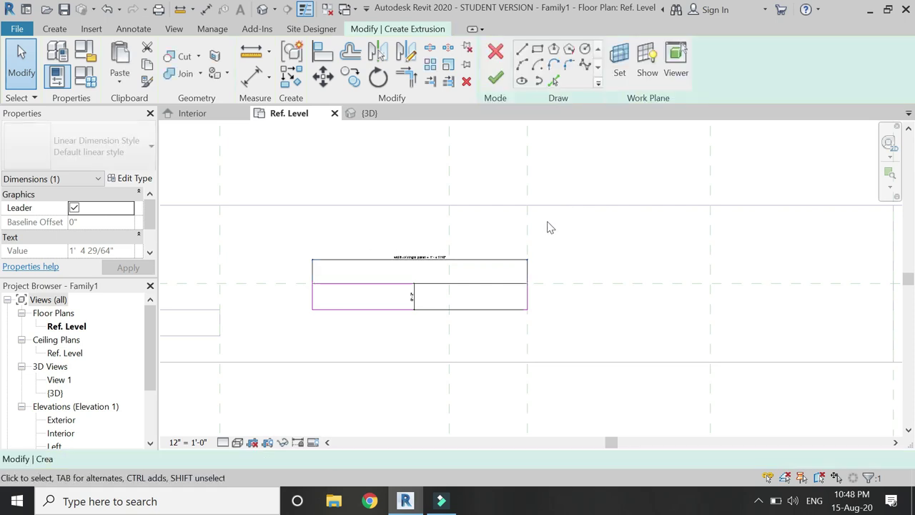
pyautogui.click(496, 77)
# Step: In the Interior elevation, stretch the new panel from the frame's inner bottom plane at 2" to the inner top plane at 5'-10", locking it there
pyautogui.click(230, 114)
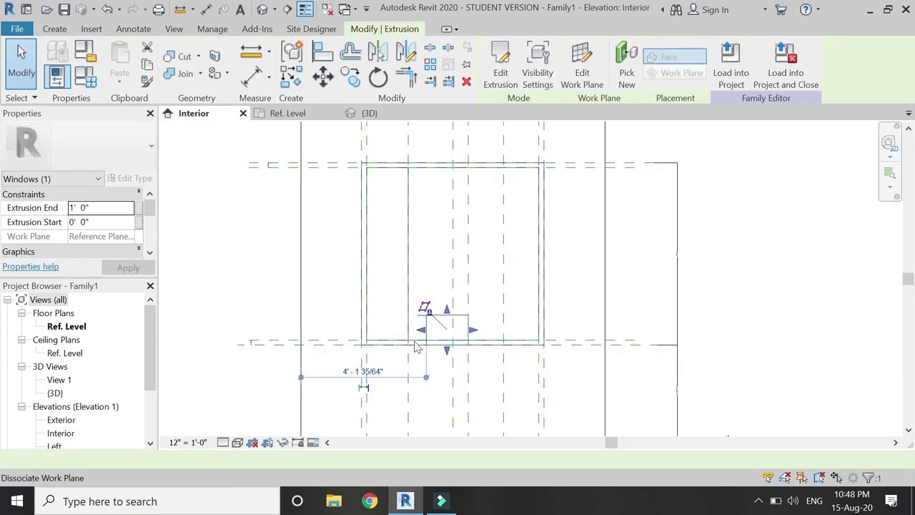
pyautogui.moveTo(430, 336); pyautogui.dragTo(433, 189)
pyautogui.scroll(4, 423, 357)
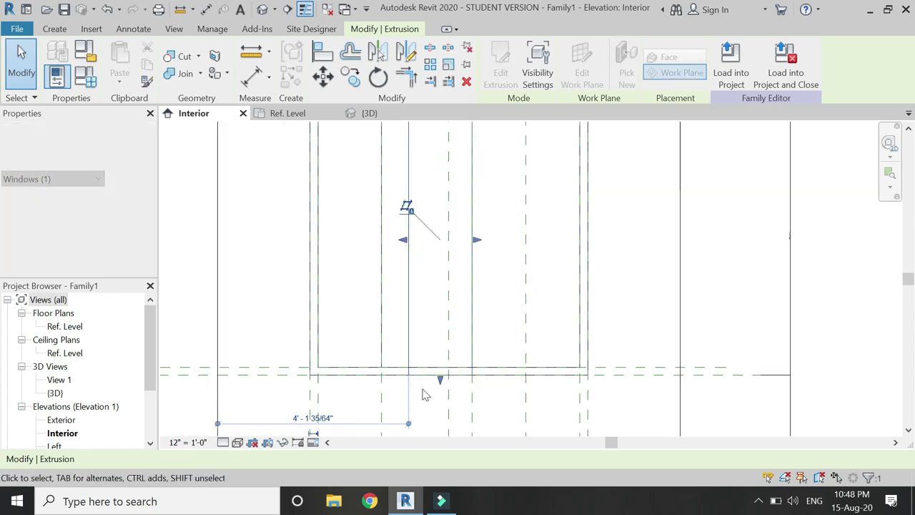
pyautogui.moveTo(452, 372); pyautogui.dragTo(505, 368)
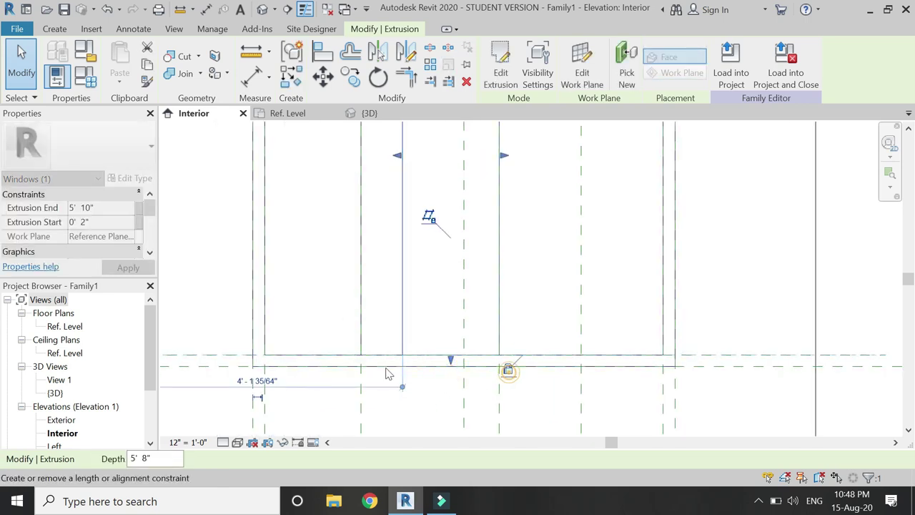
pyautogui.click(327, 207)
# Step: In the Ref. Level plan, place an aligned dimension from the first plane right of centre to the frame's inner right plane
pyautogui.click(306, 113)
pyautogui.scroll(-3, 311, 290)
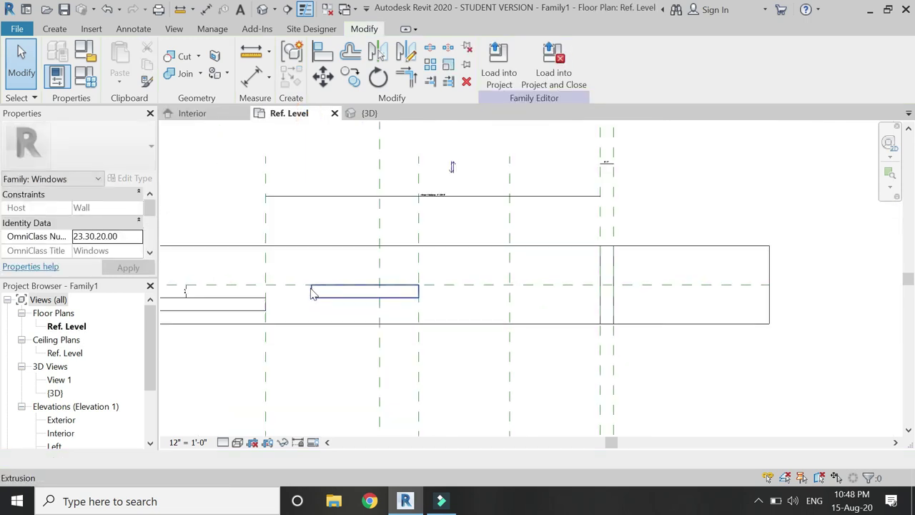
pyautogui.click(251, 75)
pyautogui.click(421, 214)
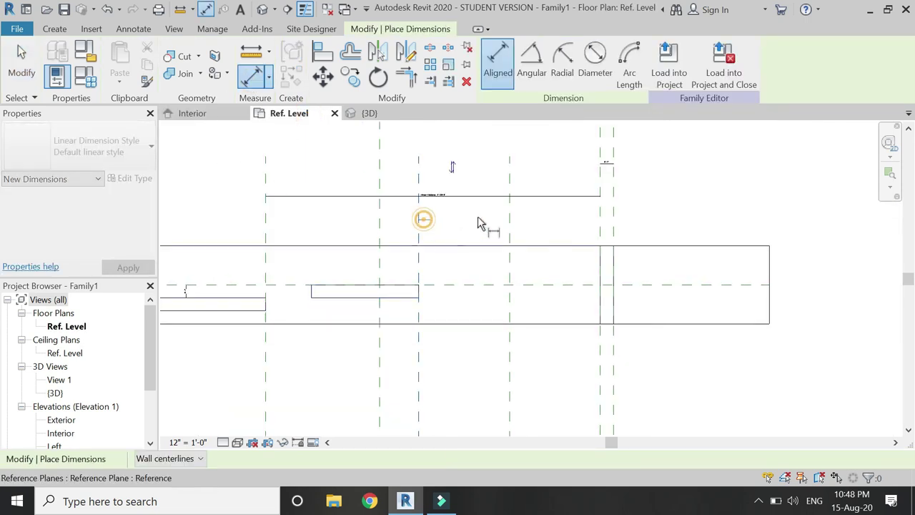
pyautogui.click(601, 215)
pyautogui.click(547, 215)
pyautogui.press('Escape')
pyautogui.press('Escape')
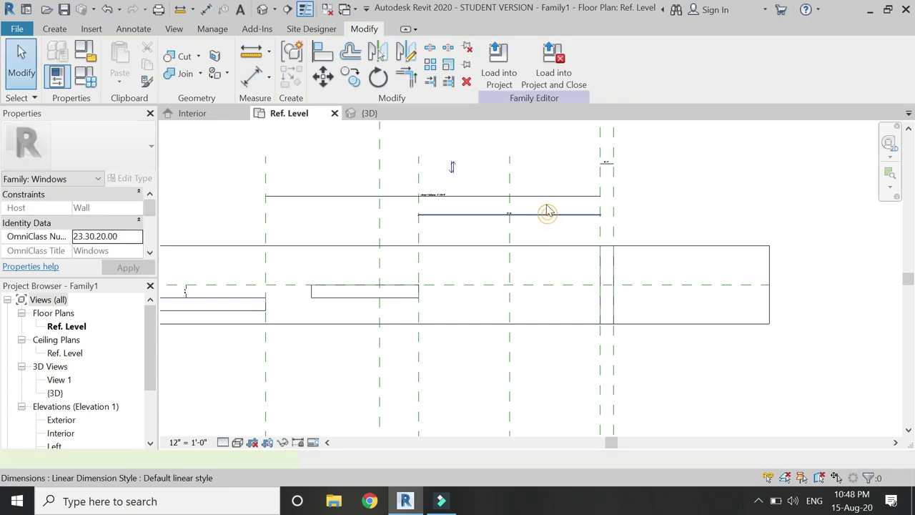
# Step: Label this dimension with a new family type parameter named window 3 distance
pyautogui.click(507, 214)
pyautogui.click(634, 63)
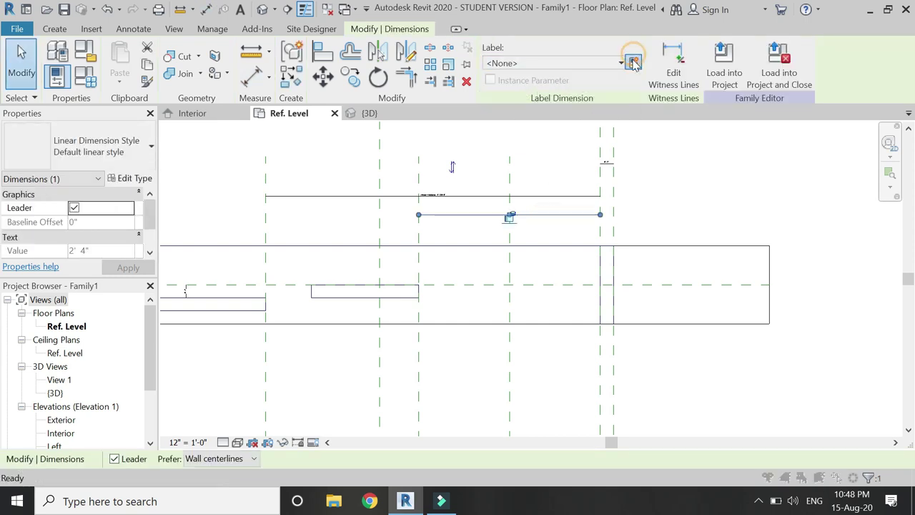
pyautogui.write('window 3 distance')
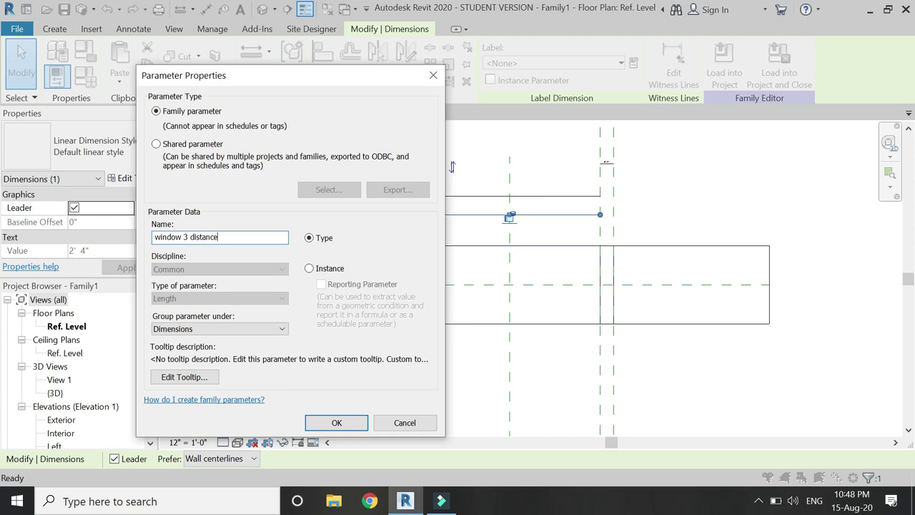
pyautogui.press('Return')
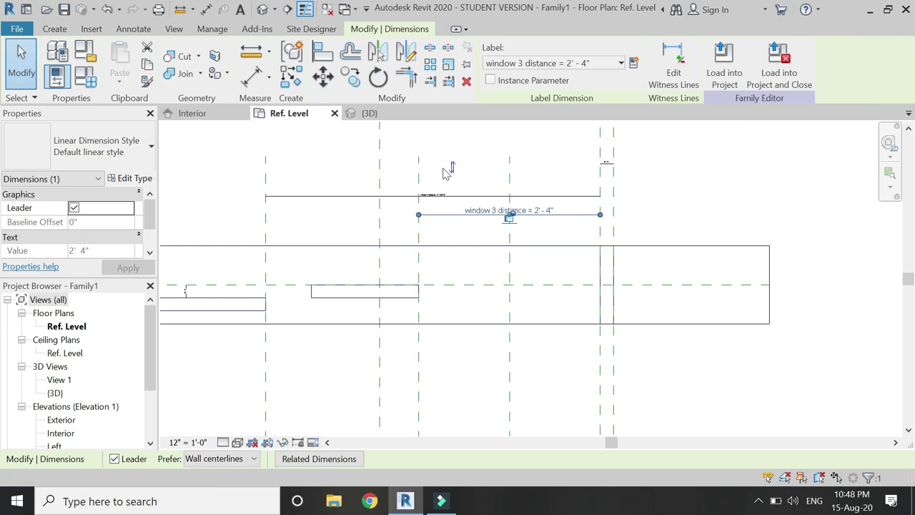
pyautogui.click(298, 183)
# Step: Start an extrusion and sketch a rectangle about 1'-2" by 2 21/64" above the wall's centre plane, locked to it and the second plane right of centre
pyautogui.click(55, 29)
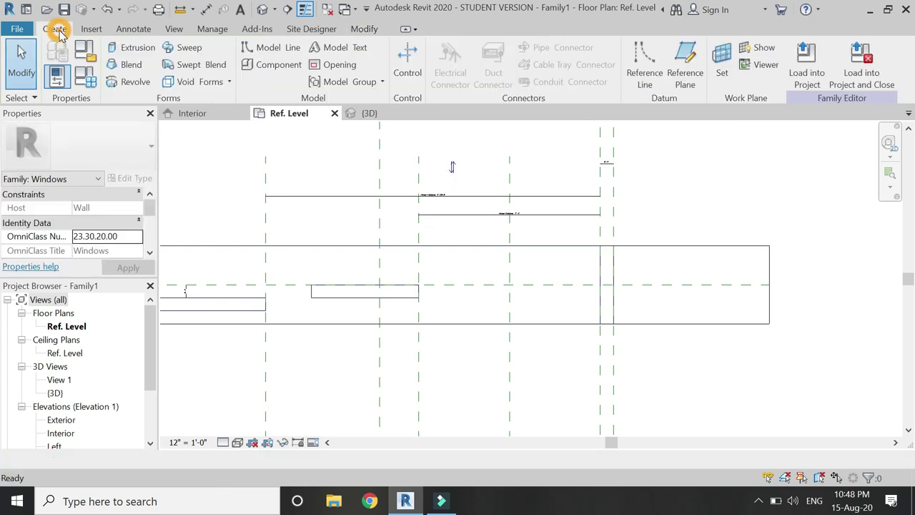
pyautogui.click(118, 50)
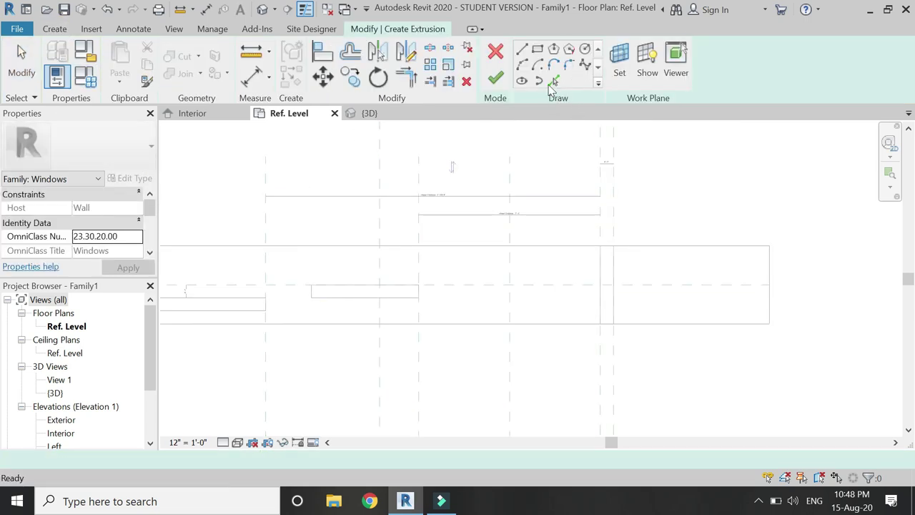
pyautogui.click(537, 49)
pyautogui.scroll(2, 443, 277)
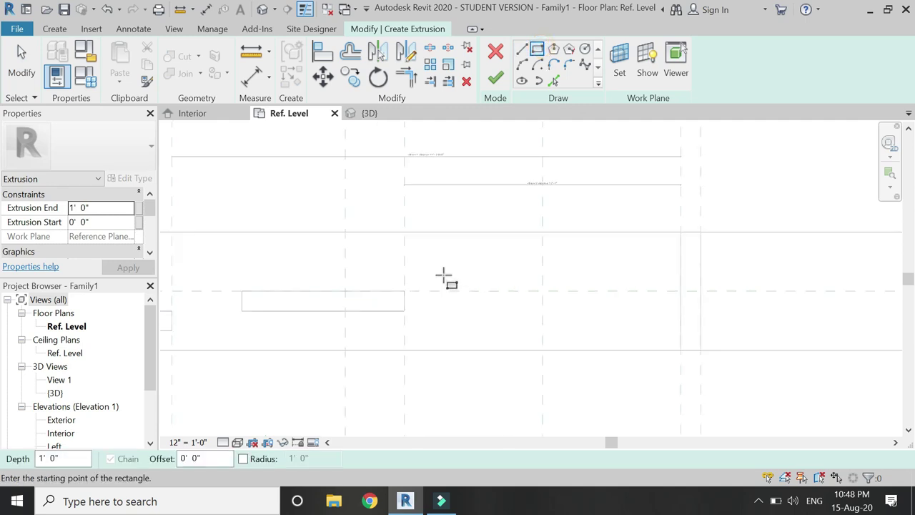
pyautogui.scroll(-2, 454, 267)
pyautogui.scroll(1, 472, 290)
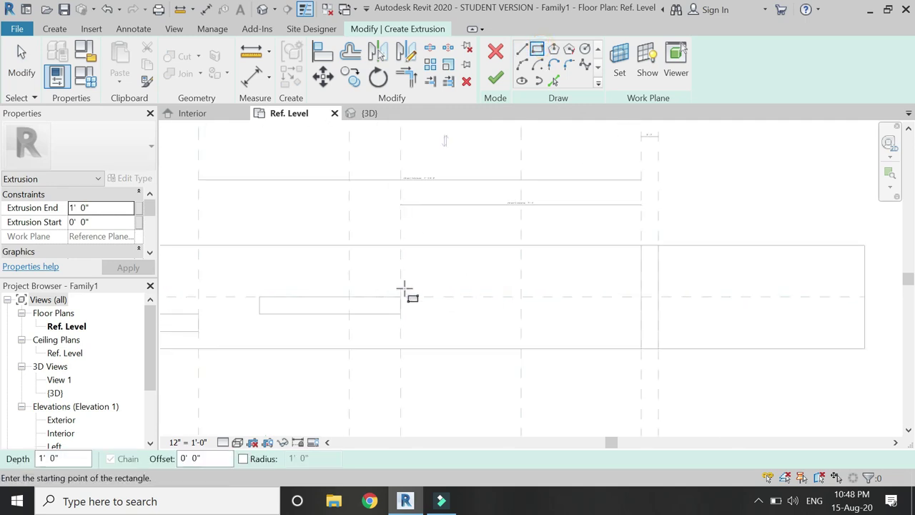
pyautogui.click(400, 276)
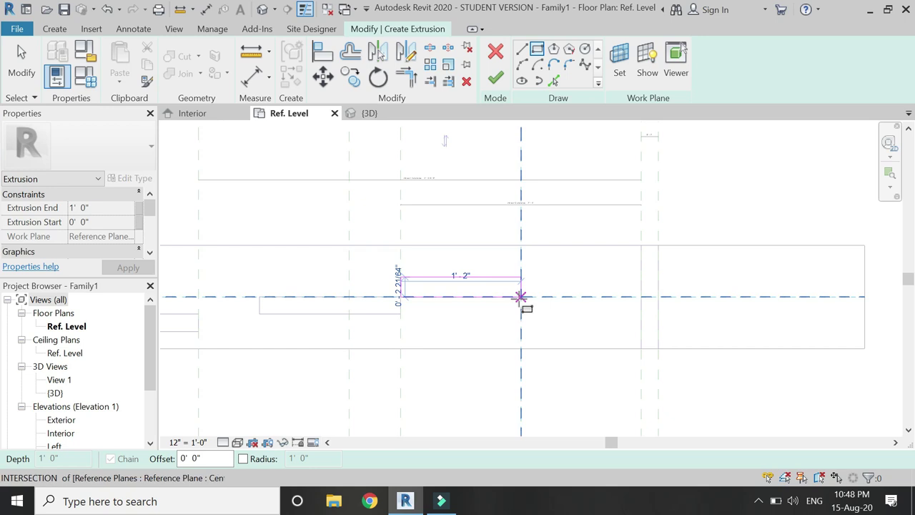
pyautogui.click(521, 296)
pyautogui.scroll(2, 532, 279)
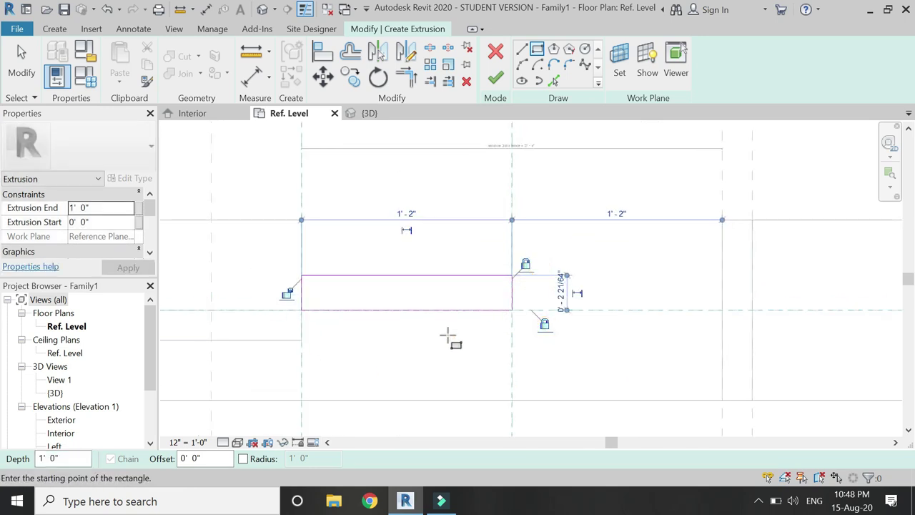
# Step: Place an aligned dimension between the new rectangle's upper and lower edges
pyautogui.click(251, 77)
pyautogui.click(398, 277)
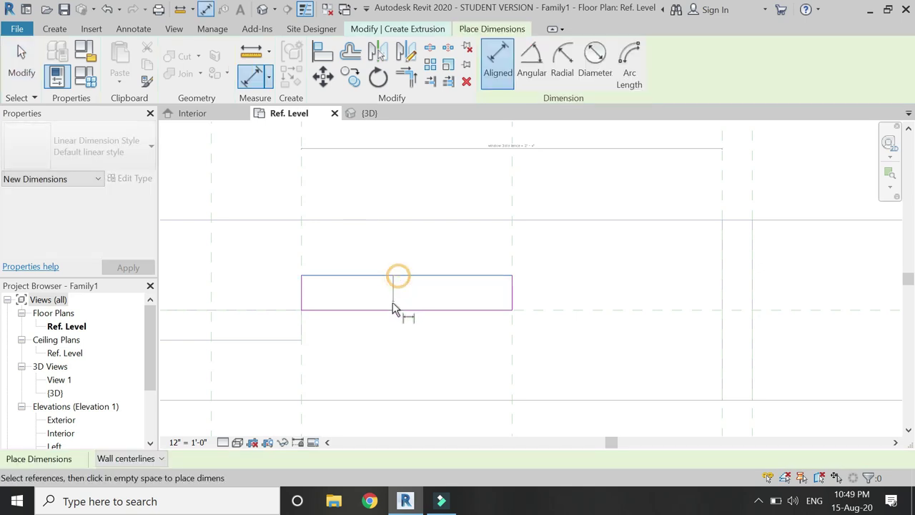
pyautogui.click(393, 308)
pyautogui.click(390, 246)
pyautogui.press('Escape')
pyautogui.press('Escape')
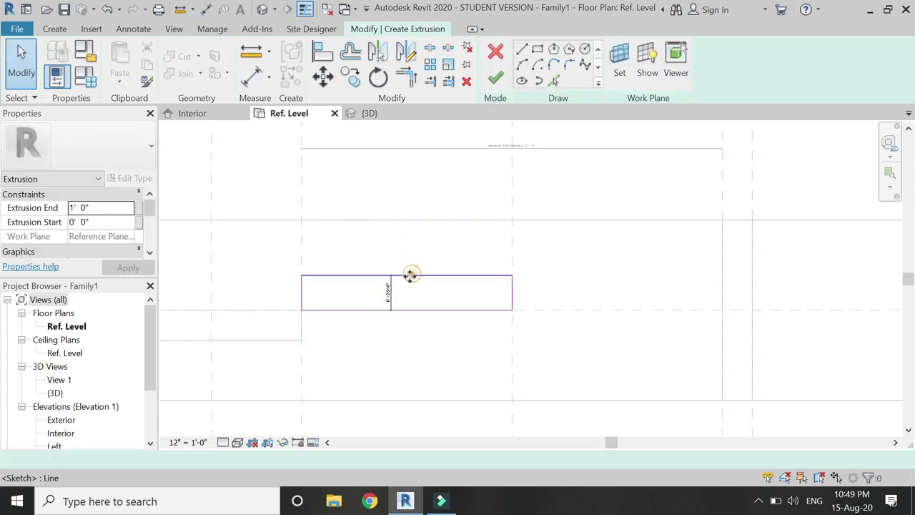
# Step: Set the rectangle's thickness to 2" by moving its upper edge, and select the thickness dimension
pyautogui.click(388, 291)
pyautogui.click(386, 292)
pyautogui.write("2'")
pyautogui.press('Return')
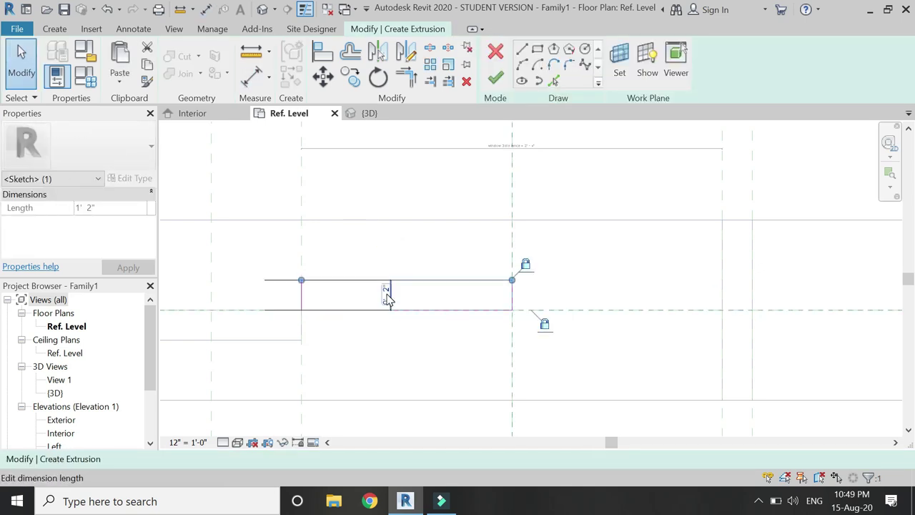
pyautogui.press('Escape')
pyautogui.click(388, 296)
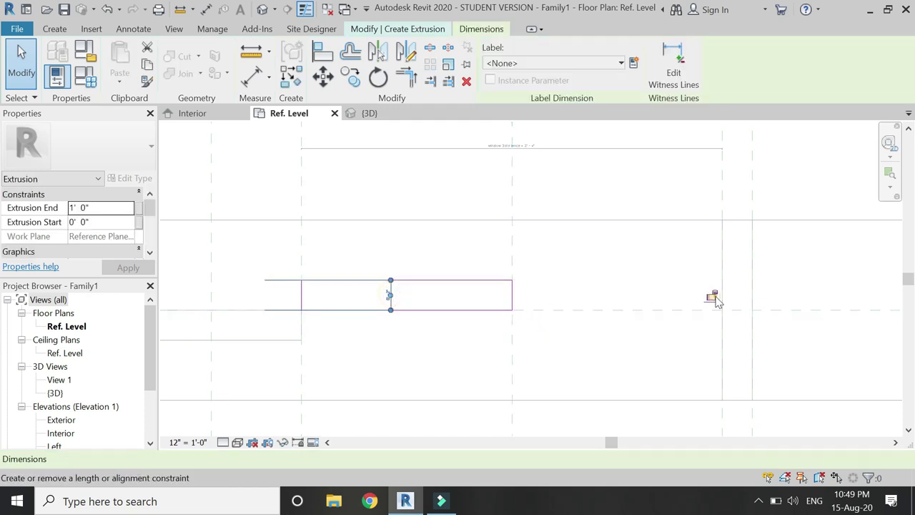
# Step: Place an aligned dimension between the rectangle's left and right edges, above the sketch
pyautogui.click(251, 75)
pyautogui.click(302, 298)
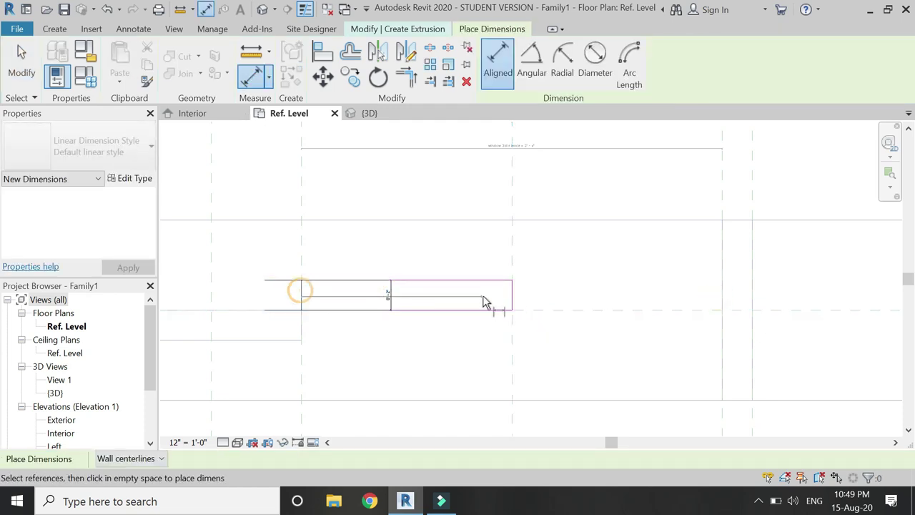
pyautogui.click(511, 298)
pyautogui.click(461, 255)
pyautogui.press('Escape')
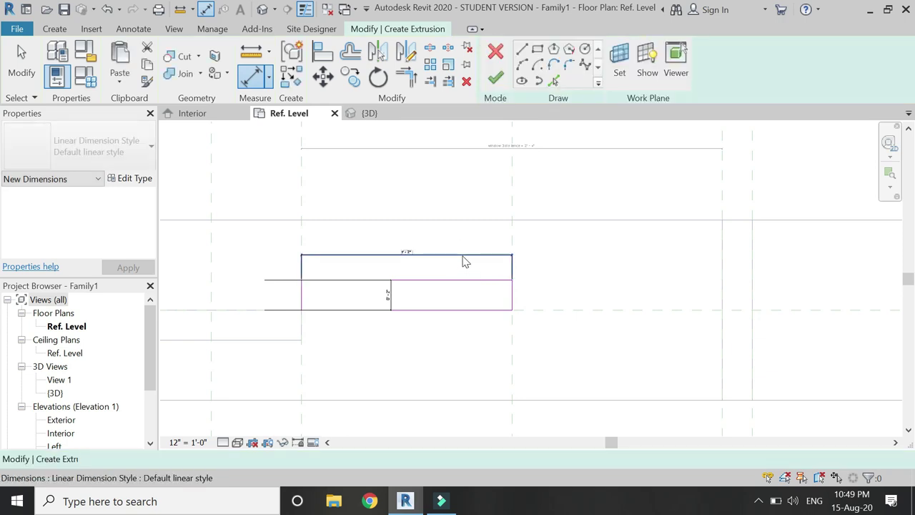
# Step: Assign the width of single panel parameter to the rectangle's horizontal dimension and complete the extrusion
pyautogui.click(620, 63)
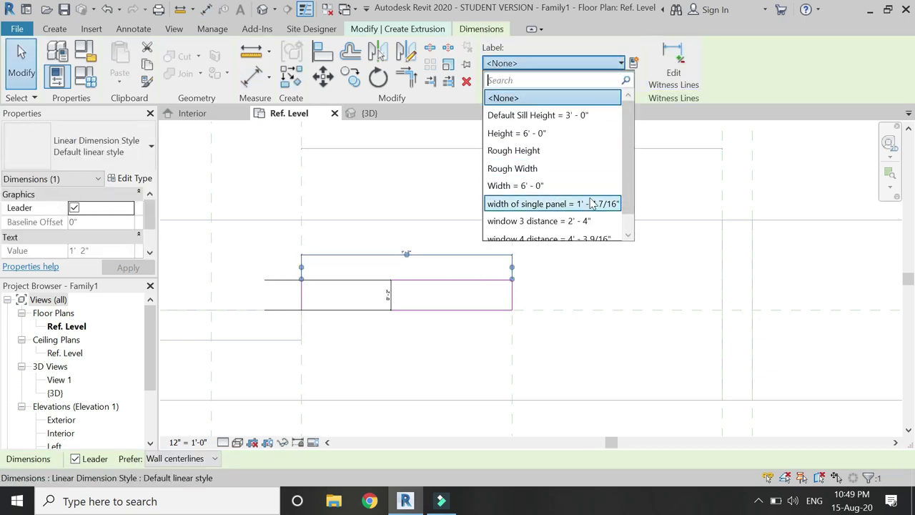
pyautogui.click(591, 204)
pyautogui.click(479, 163)
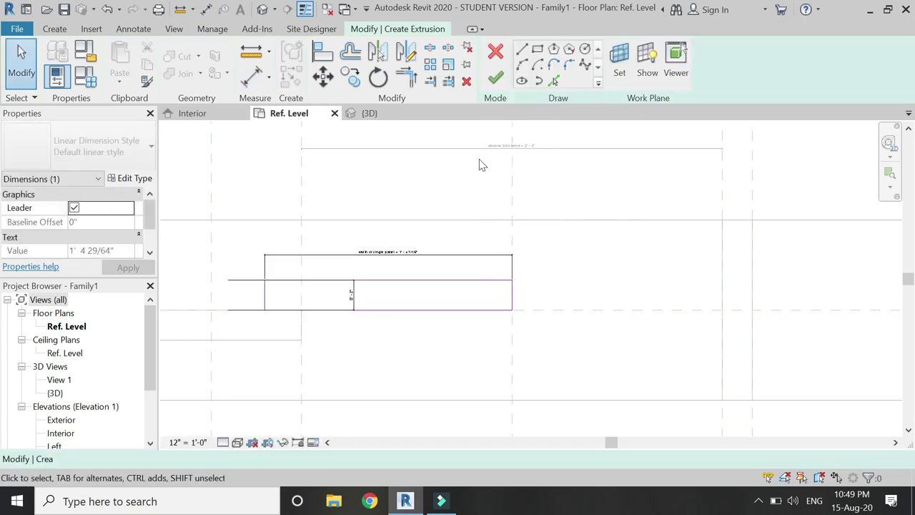
pyautogui.click(496, 78)
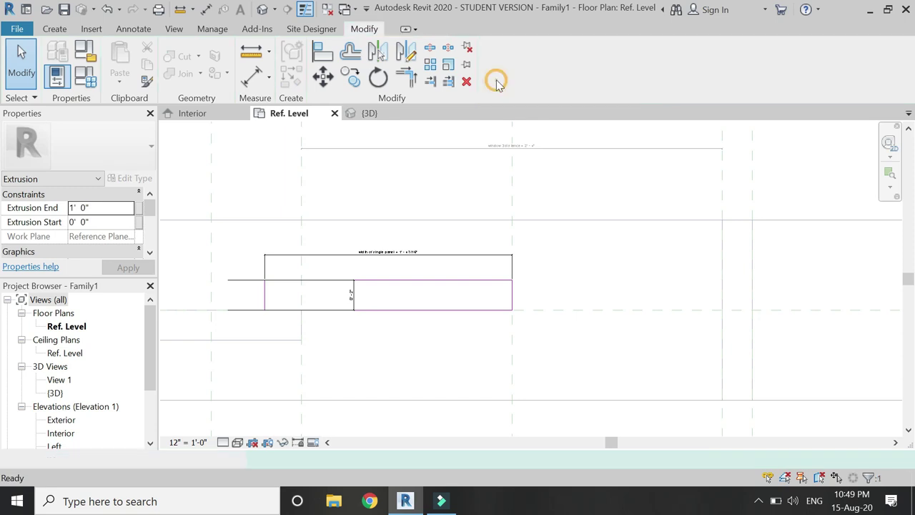
# Step: In the Interior elevation, stretch the latest panel to the frame's inner top and bottom planes, giving a depth of 5'-8"
pyautogui.click(199, 113)
pyautogui.scroll(-1, 332, 223)
pyautogui.scroll(-1, 446, 302)
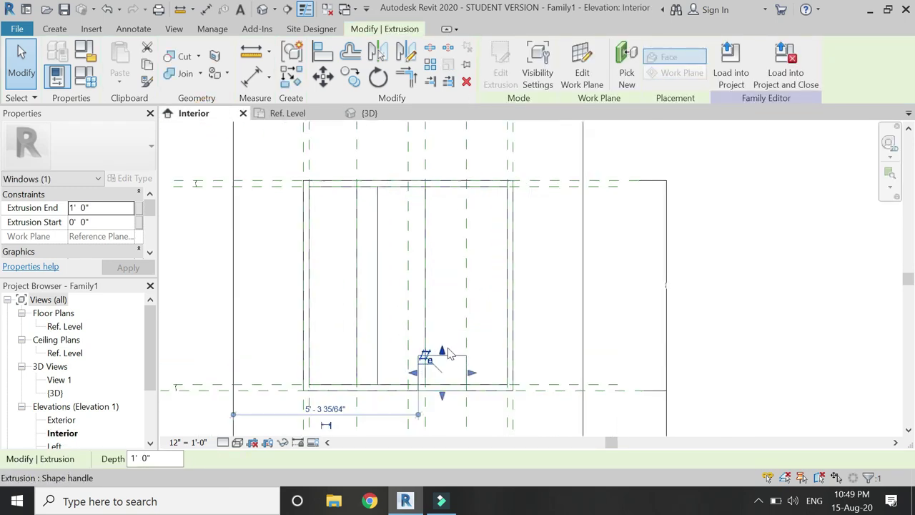
pyautogui.moveTo(447, 275); pyautogui.dragTo(441, 184)
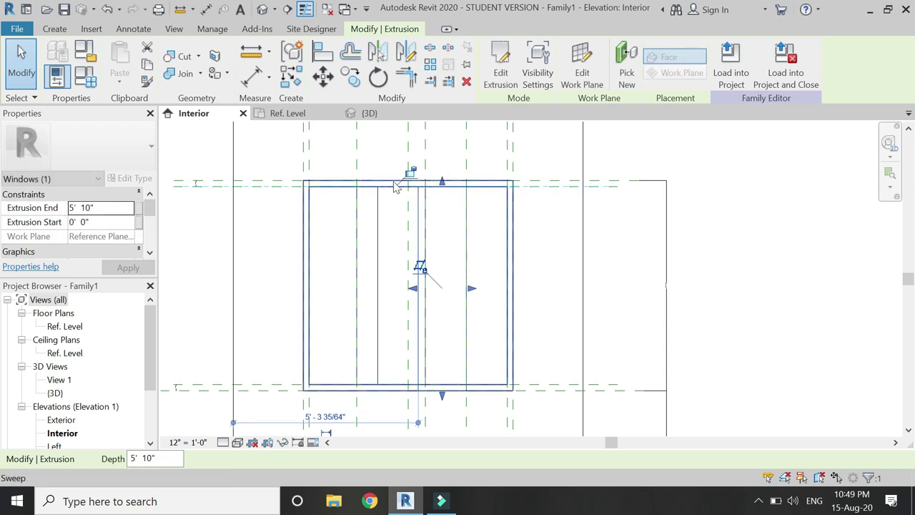
pyautogui.scroll(2, 452, 399)
pyautogui.moveTo(436, 394); pyautogui.dragTo(441, 385)
# Step: In the Ref. Level plan, place an aligned dimension from the second plane right of centre to the frame's inner right plane and select it
pyautogui.hotkey('ctrl', 'Tab')
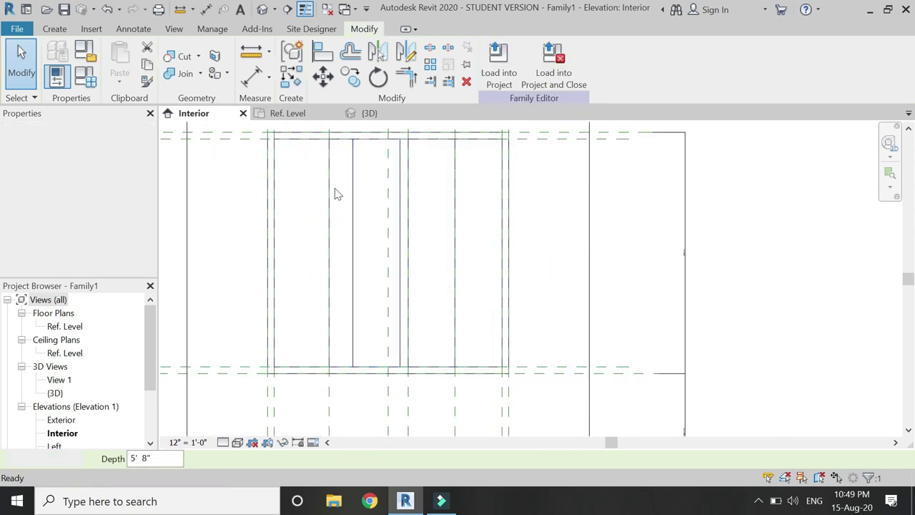
pyautogui.click(257, 77)
pyautogui.click(379, 239)
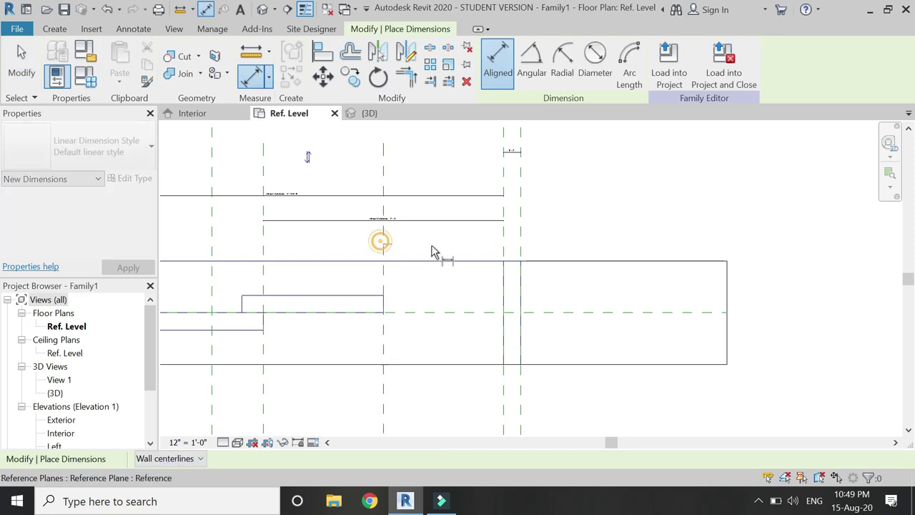
pyautogui.click(498, 241)
pyautogui.click(486, 235)
pyautogui.press('Escape')
pyautogui.press('Escape')
pyautogui.click(486, 236)
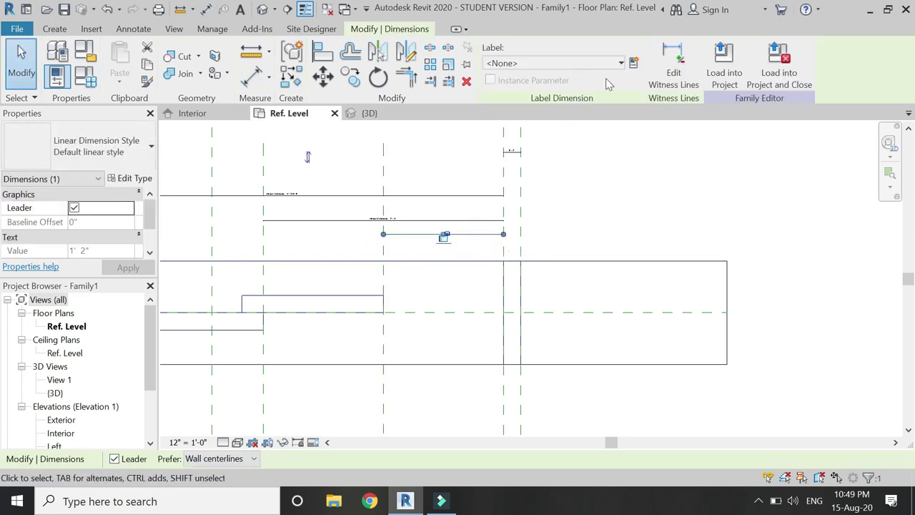
# Step: Label the selected dimension with a new type-based family parameter named window 2 distance
pyautogui.click(632, 64)
pyautogui.write('window 2 distance')
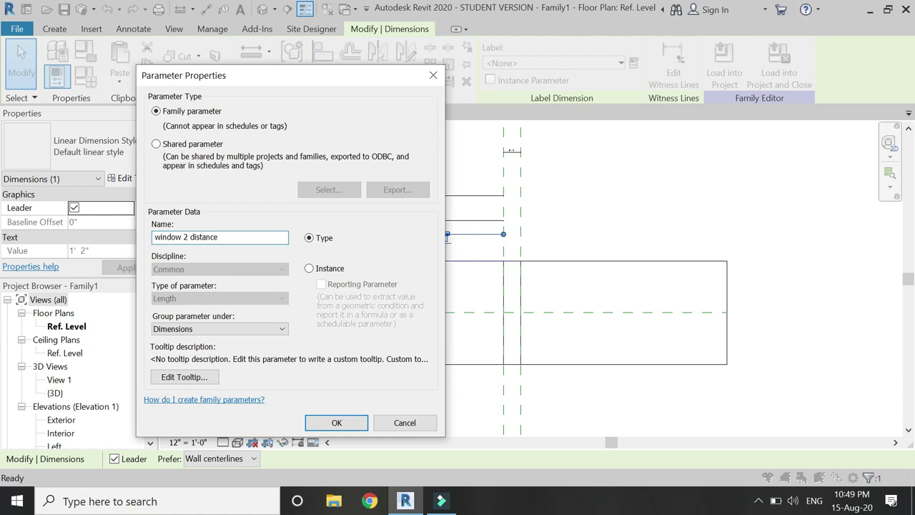
pyautogui.press('Return')
pyautogui.press('Escape')
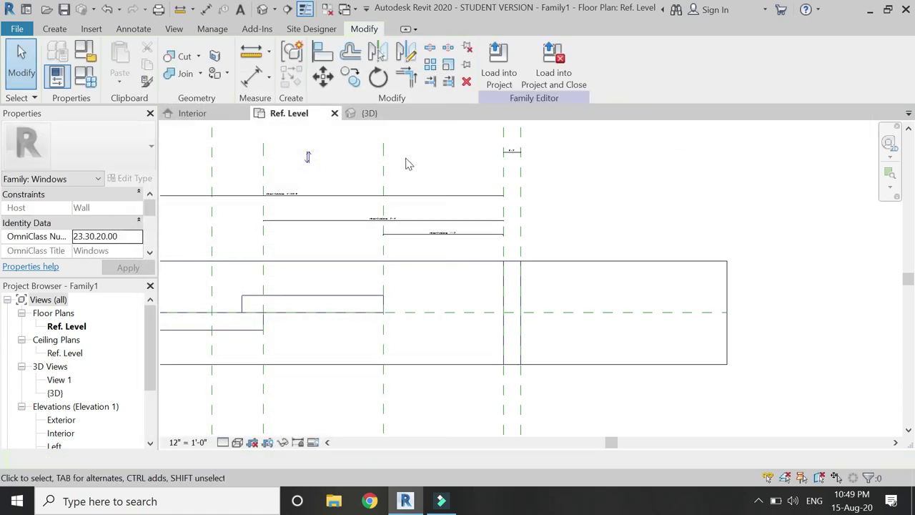
# Step: Start an extrusion and sketch a rectangle about 1'-2" by 2 9/64" between the second plane right of centre and the frame's inner right plane
pyautogui.click(62, 31)
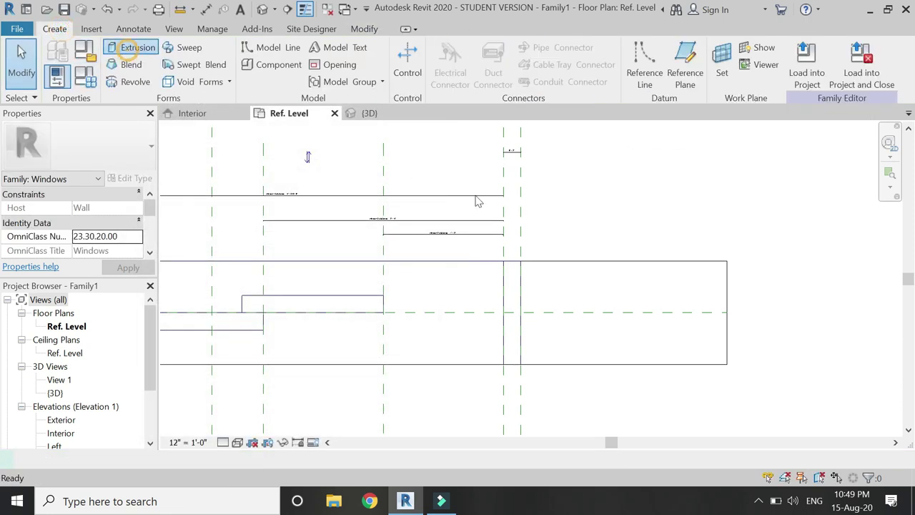
pyautogui.scroll(1, 421, 250)
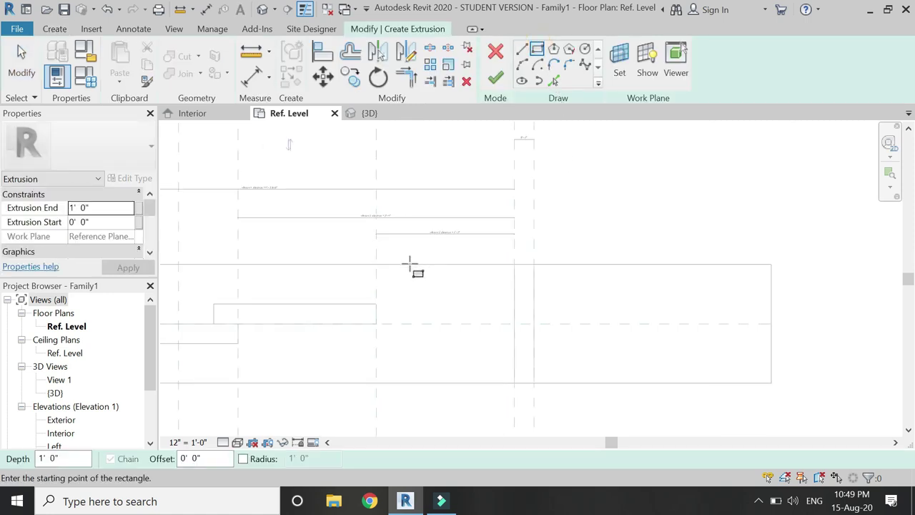
pyautogui.scroll(1, 410, 264)
pyautogui.click(370, 285)
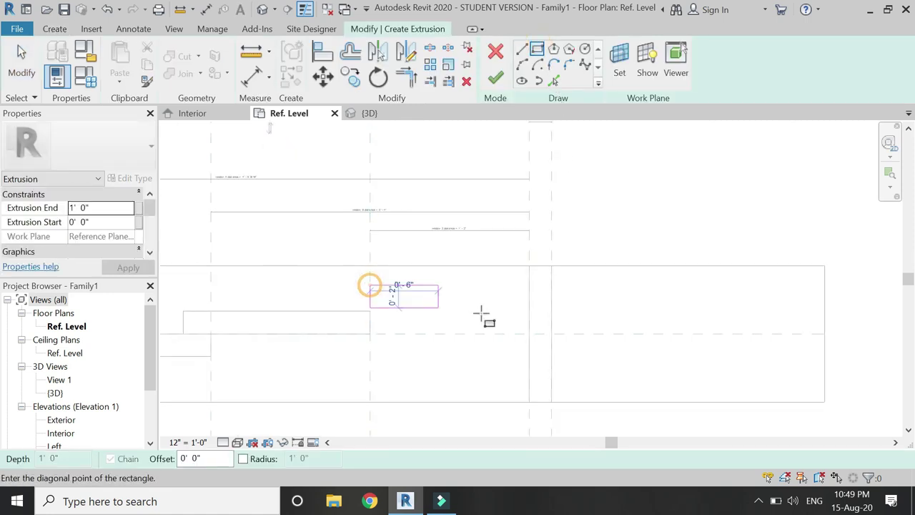
pyautogui.click(529, 309)
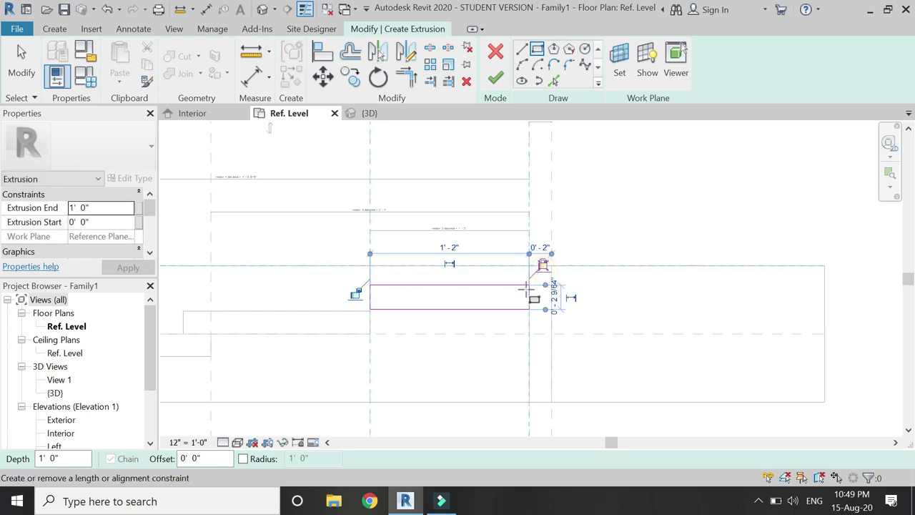
pyautogui.press('Escape')
pyautogui.press('Escape')
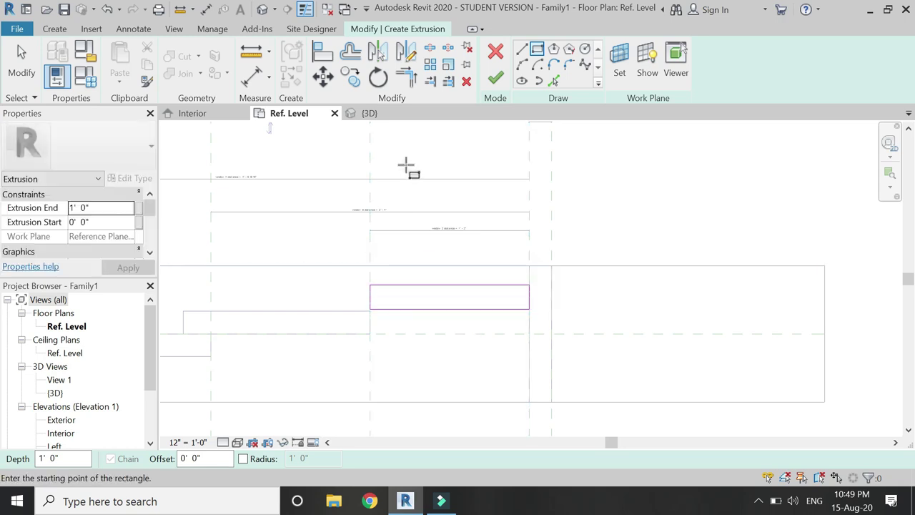
# Step: Place an aligned dimension between the rectangle's lower edge and the wall's horizontal centre plane
pyautogui.click(260, 79)
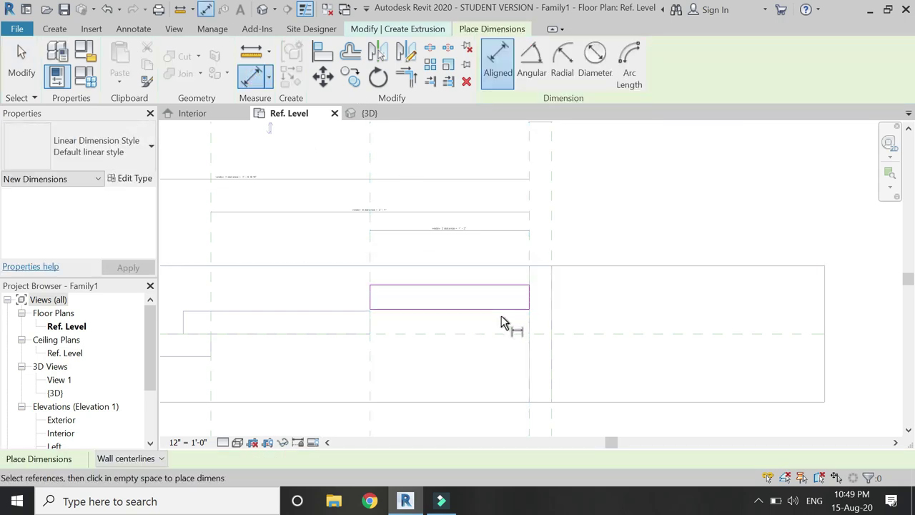
pyautogui.scroll(1, 505, 321)
pyautogui.click(491, 303)
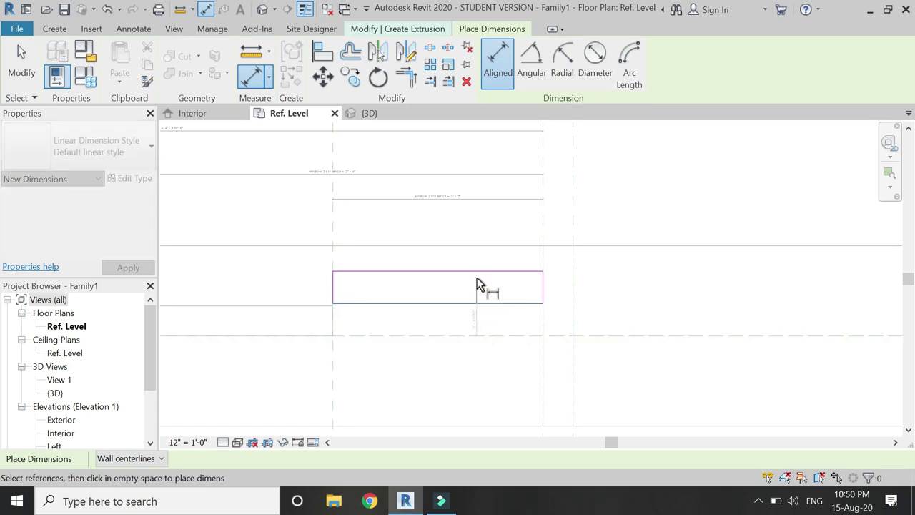
pyautogui.click(478, 259)
pyautogui.press('Escape')
pyautogui.press('Escape')
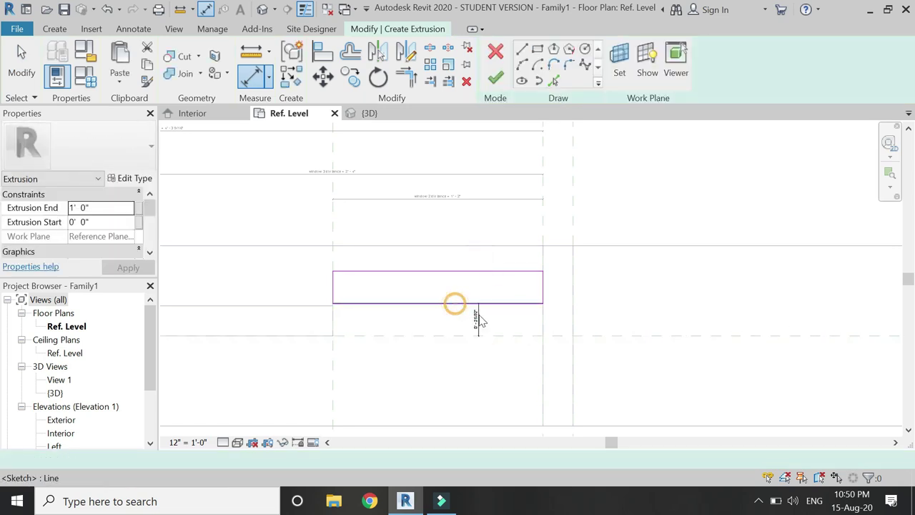
# Step: Set the distance between the rectangle's lower edge and the wall's centre plane to 2"
pyautogui.click(453, 302)
pyautogui.click(475, 318)
pyautogui.write('2"')
pyautogui.press('Return')
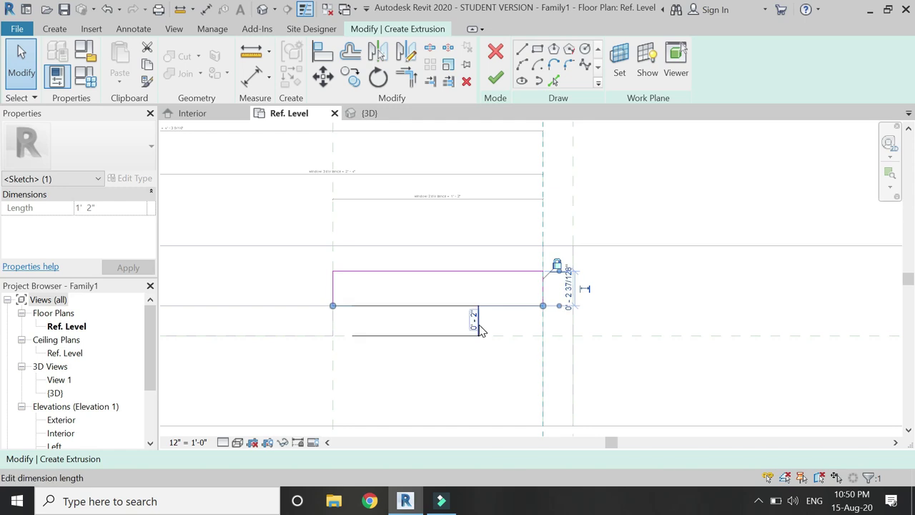
pyautogui.press('Escape')
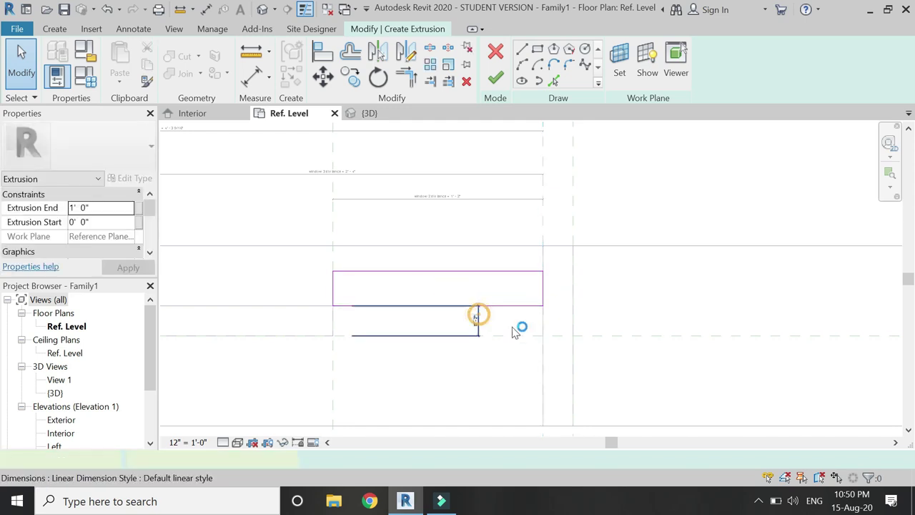
pyautogui.click(517, 327)
pyautogui.press('Escape')
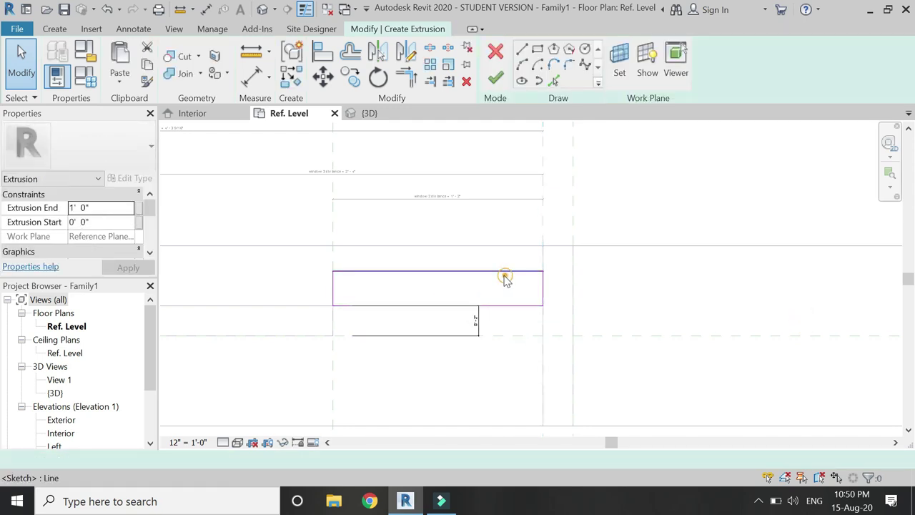
# Step: Set the rectangle's thickness to 2" and place an aligned dimension between its upper and lower edges
pyautogui.click(505, 272)
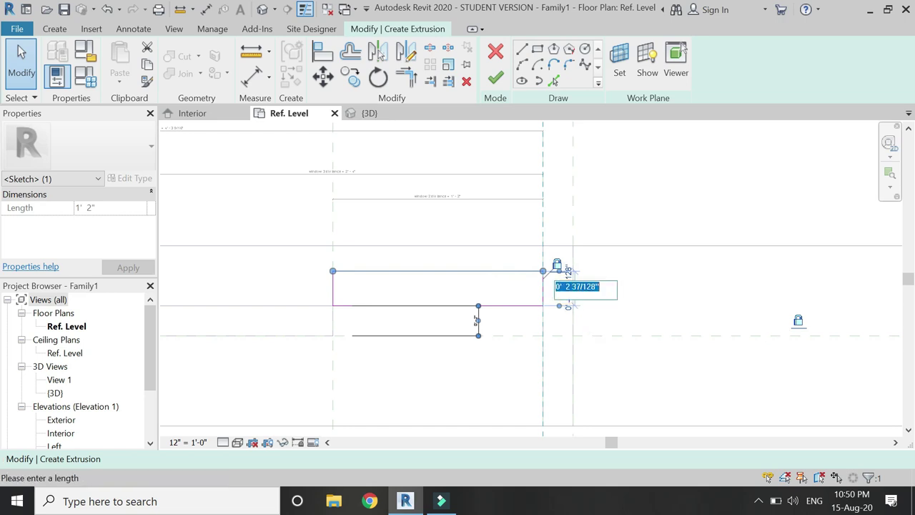
pyautogui.press('Return')
pyautogui.press('Escape')
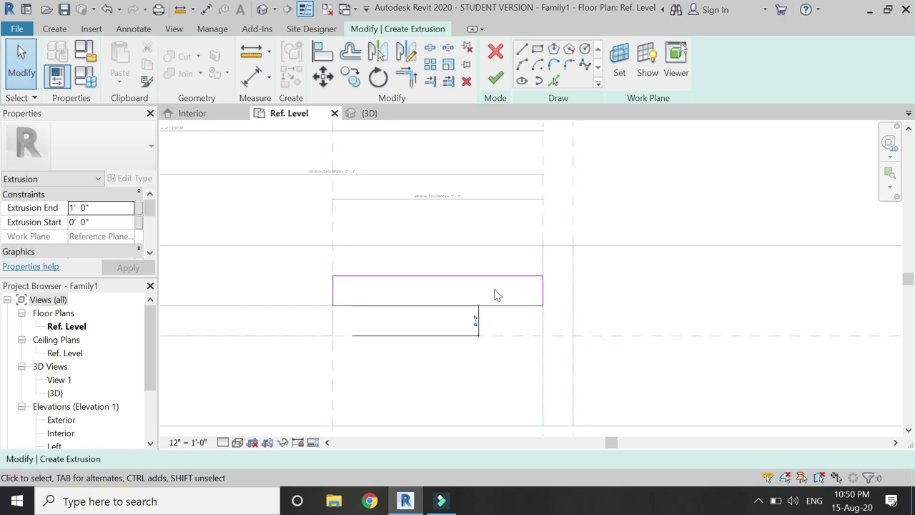
pyautogui.click(251, 77)
pyautogui.click(527, 306)
pyautogui.click(507, 276)
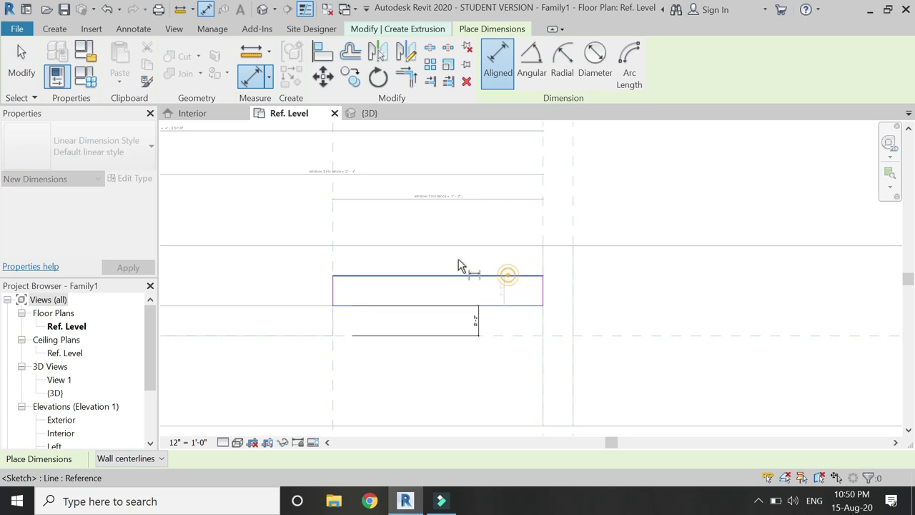
pyautogui.click(451, 255)
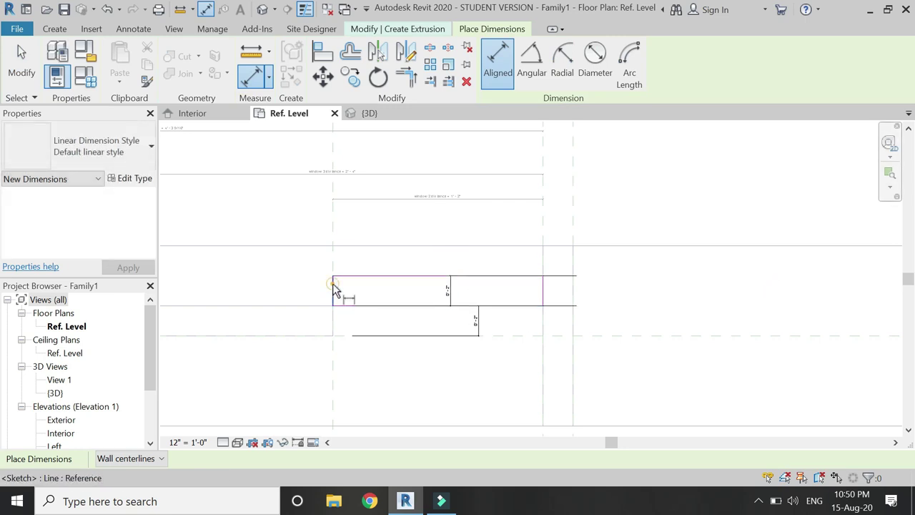
# Step: Place an aligned dimension between the new rectangle's left and right edges, just above the sketch
pyautogui.click(542, 292)
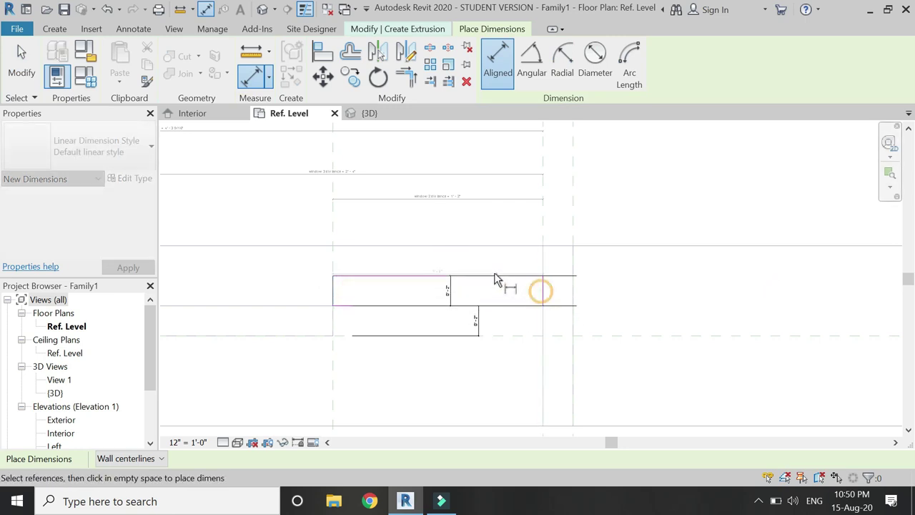
pyautogui.press('Escape')
pyautogui.click(542, 291)
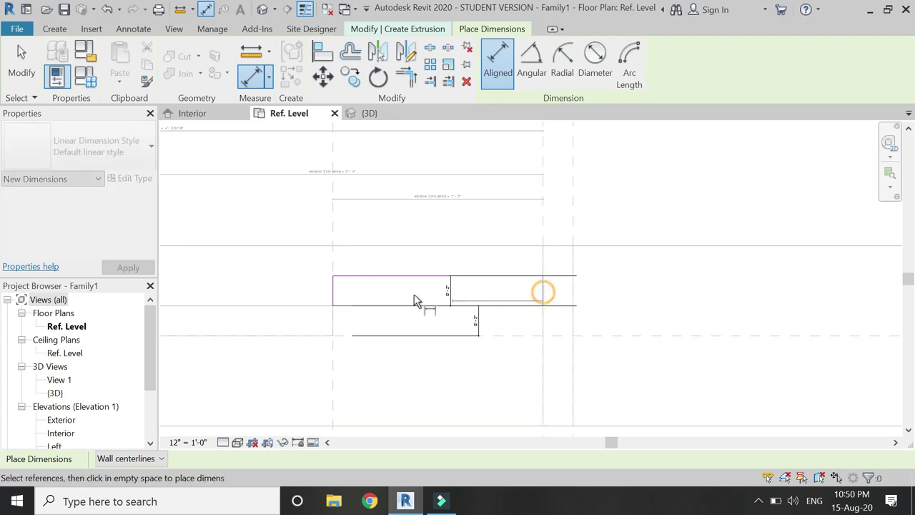
pyautogui.click(332, 286)
pyautogui.click(364, 258)
pyautogui.press('Escape')
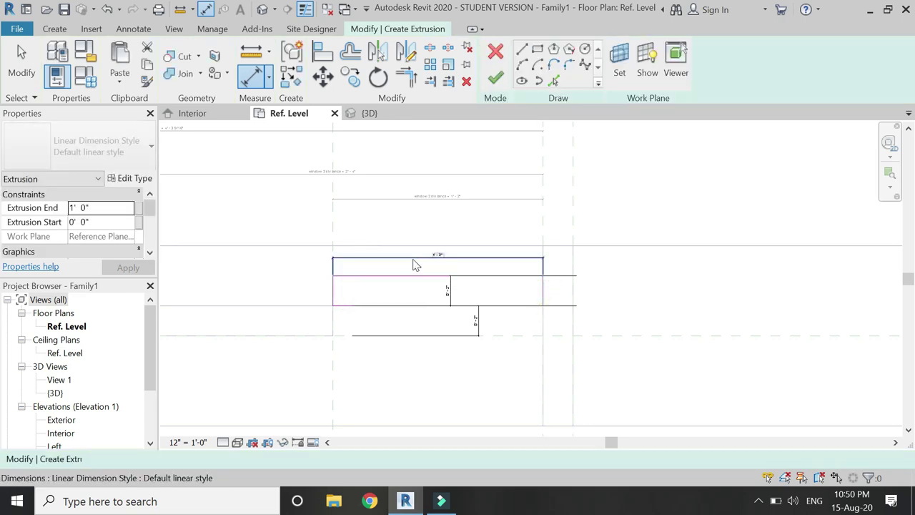
# Step: Label the rectangle's horizontal dimension with the width of single panel parameter and finish the extrusion
pyautogui.click(415, 257)
pyautogui.click(505, 61)
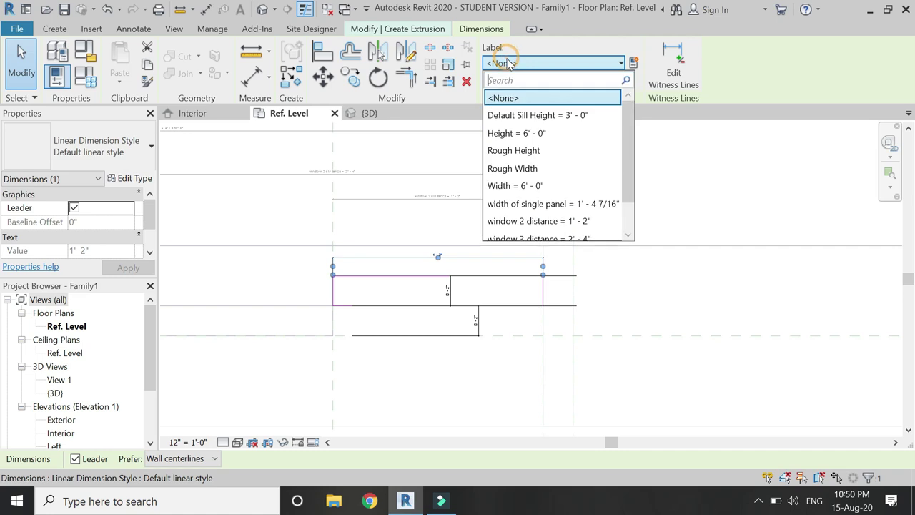
pyautogui.click(524, 205)
pyautogui.press('Escape')
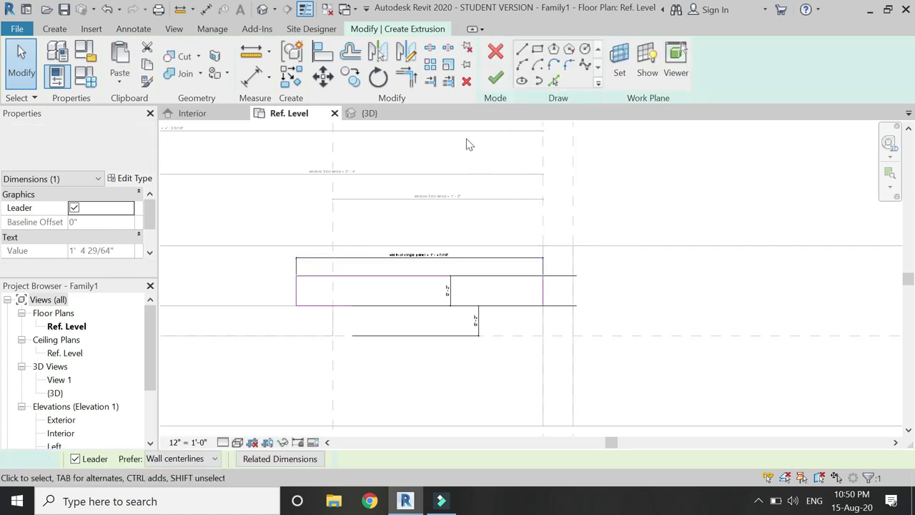
pyautogui.click(494, 77)
# Step: In the Interior elevation, stretch the new rightmost panel to the frame's inner top and bottom planes, from 0'-2" to 5'-10"
pyautogui.click(213, 117)
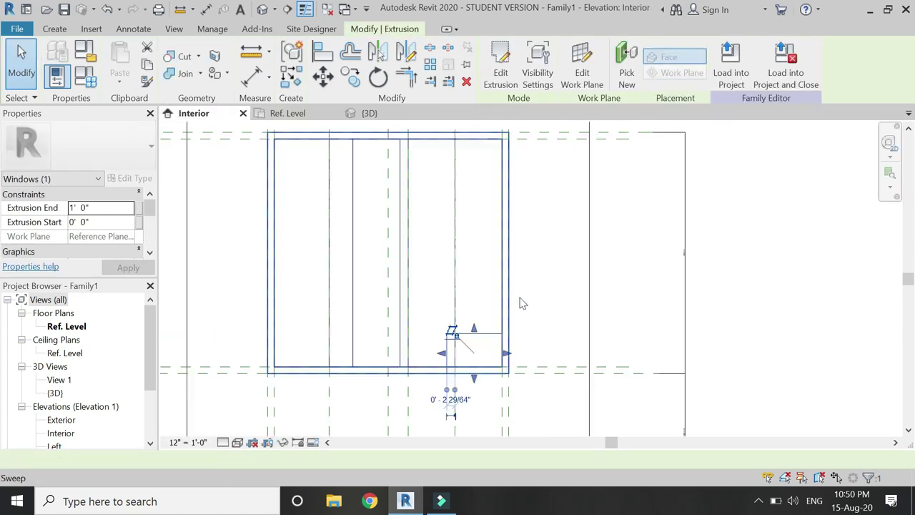
pyautogui.moveTo(479, 333); pyautogui.dragTo(457, 147)
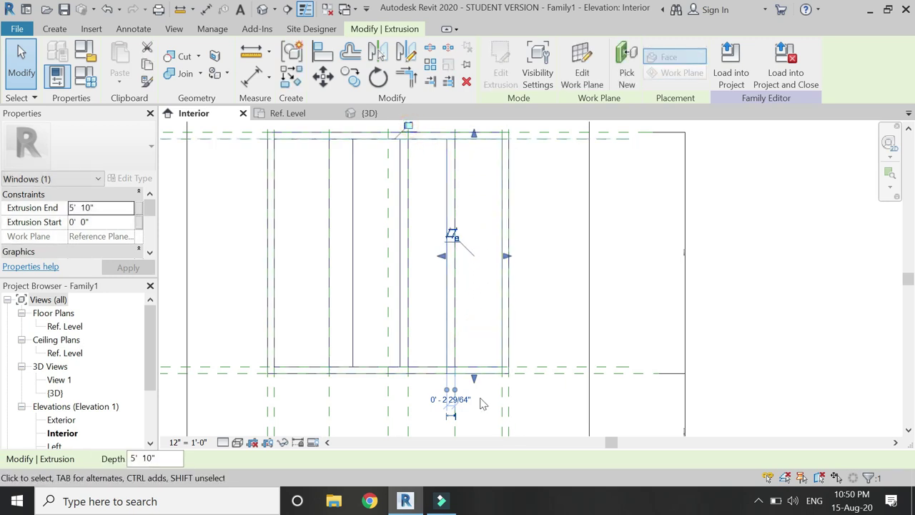
pyautogui.scroll(2, 476, 373)
pyautogui.moveTo(476, 373); pyautogui.dragTo(474, 360)
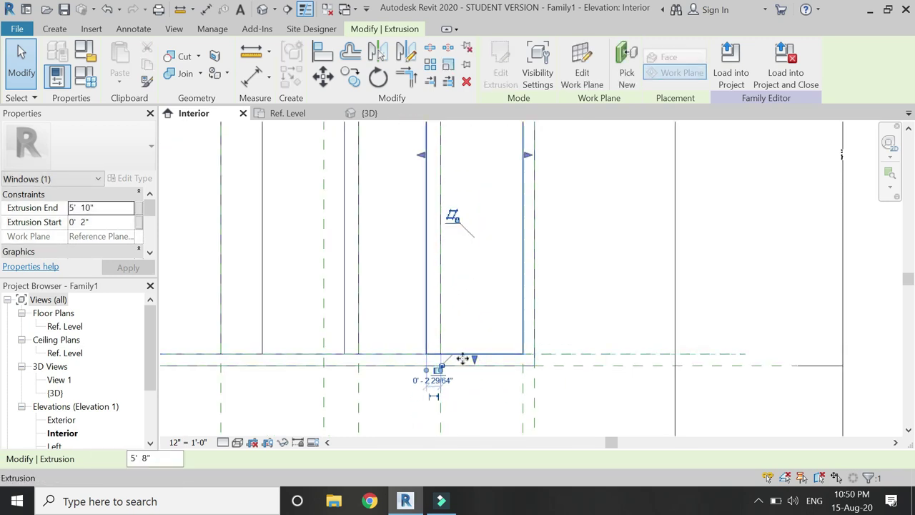
pyautogui.scroll(4, 444, 368)
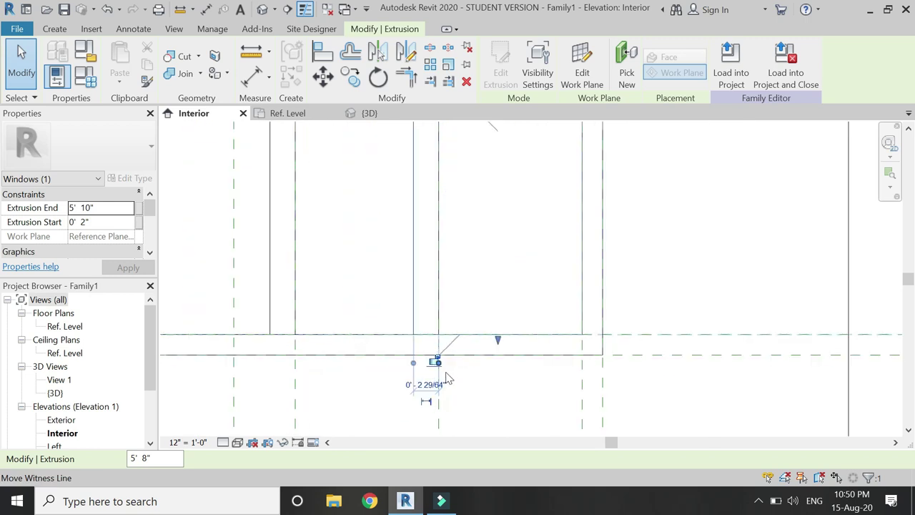
pyautogui.click(496, 374)
pyautogui.scroll(-4, 494, 374)
pyautogui.scroll(-2, 461, 351)
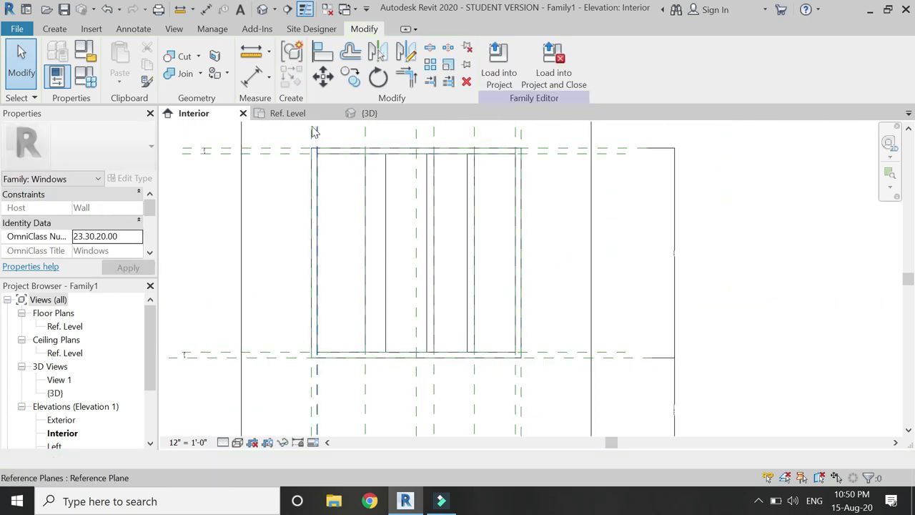
# Step: Return to the Ref. Level plan and, in the family types, set the width of single panel formula to ((Width-2")+6")/4
pyautogui.click(288, 113)
pyautogui.scroll(-2, 620, 285)
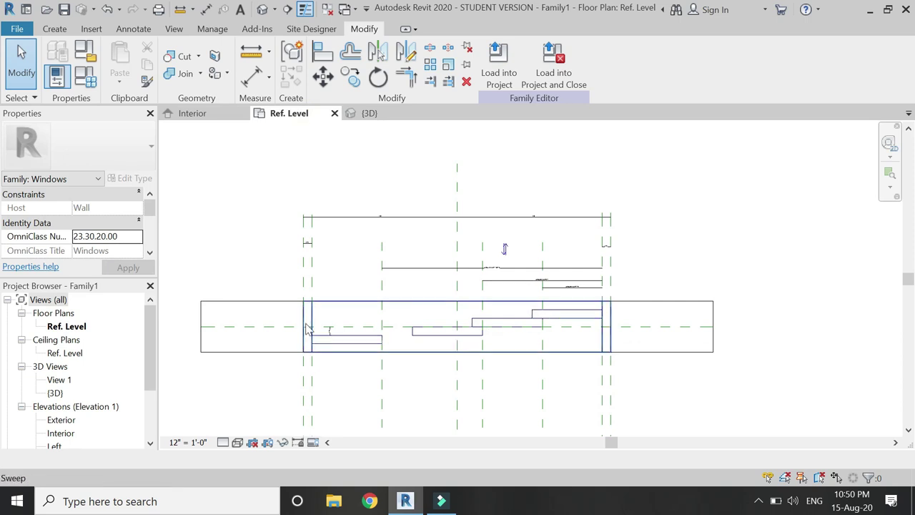
pyautogui.scroll(3, 315, 333)
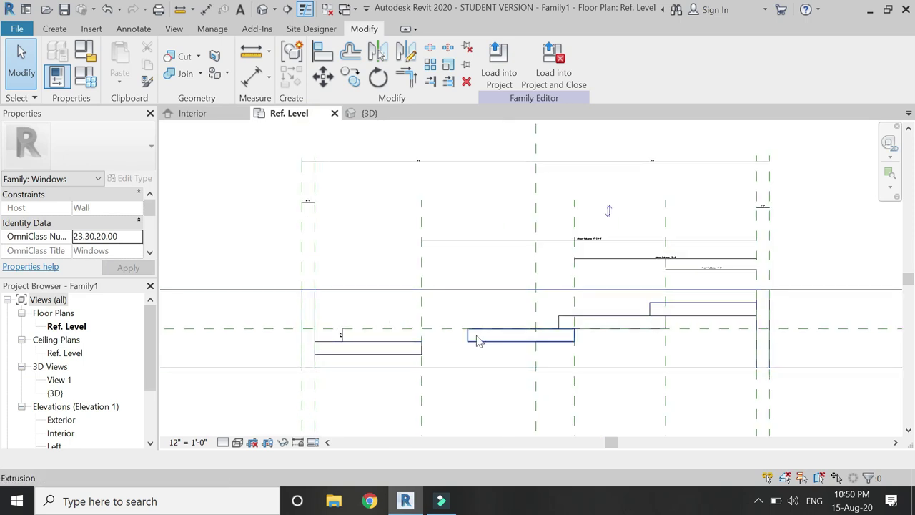
pyautogui.scroll(-1, 704, 350)
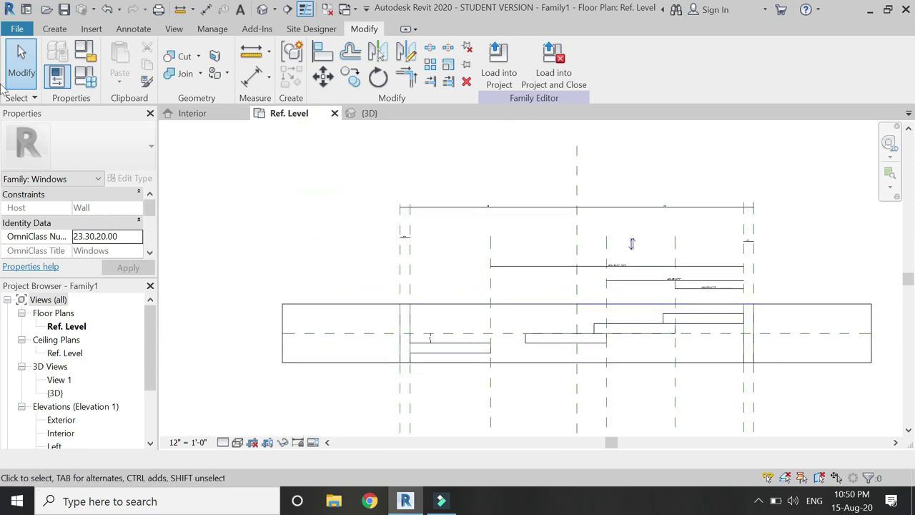
pyautogui.click(85, 76)
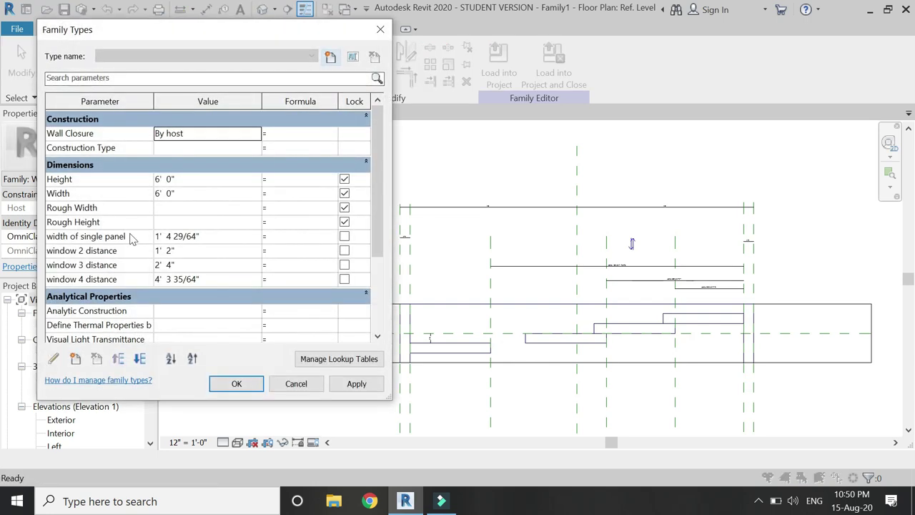
pyautogui.moveTo(262, 105); pyautogui.dragTo(216, 109)
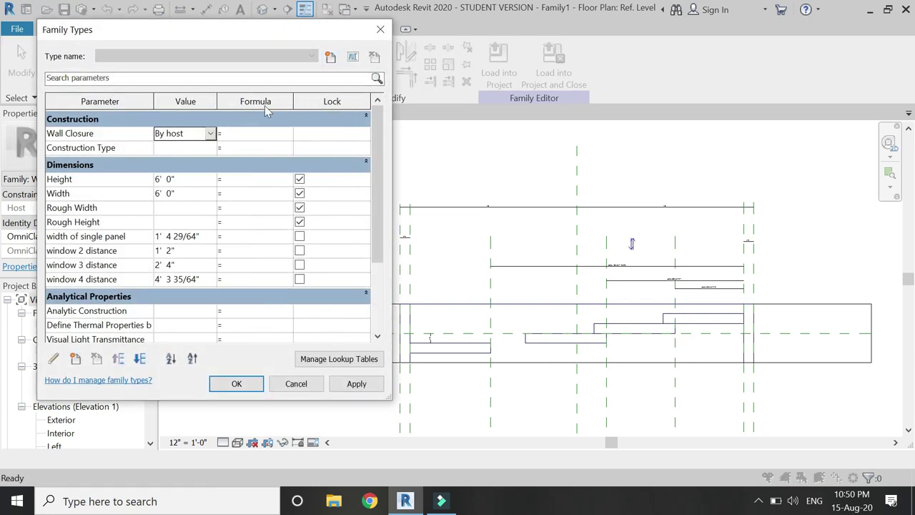
pyautogui.moveTo(294, 101); pyautogui.dragTo(338, 102)
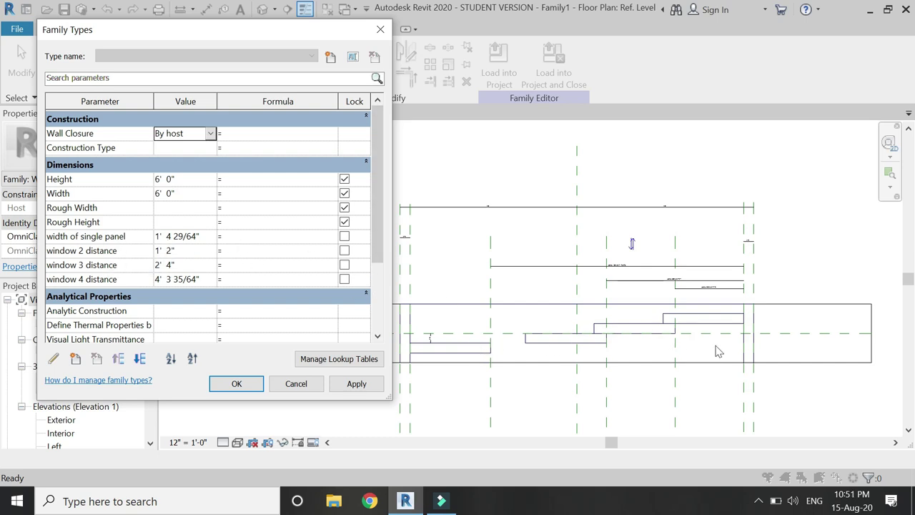
pyautogui.click(233, 238)
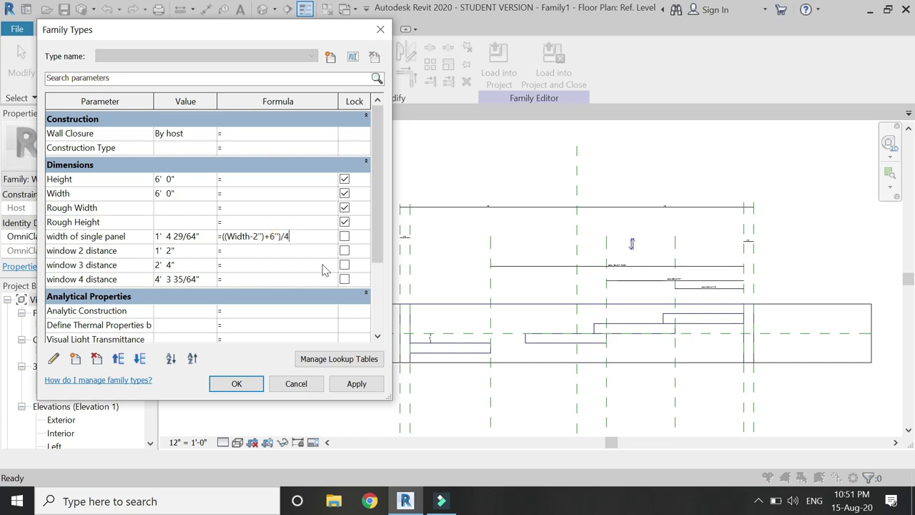
pyautogui.press('Tab')
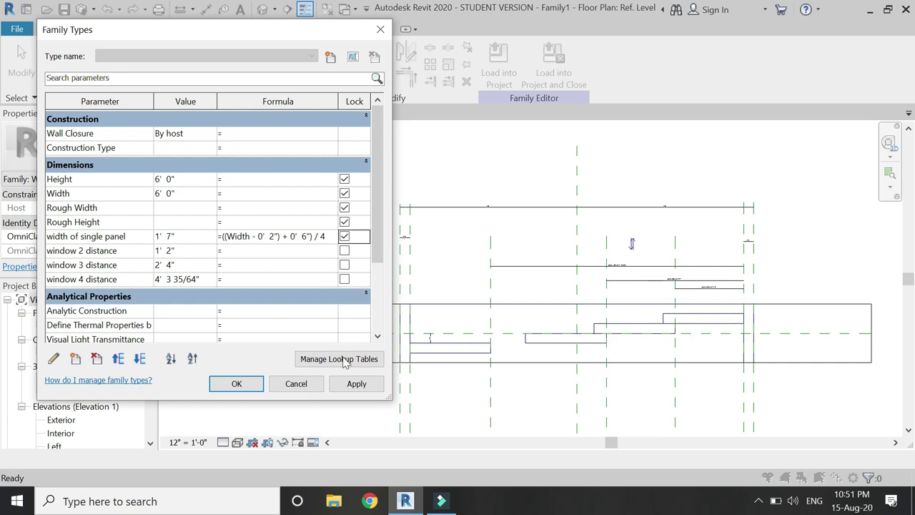
# Step: Apply the single-panel width formula and change the host wall type to Generic - 8"
pyautogui.click(352, 384)
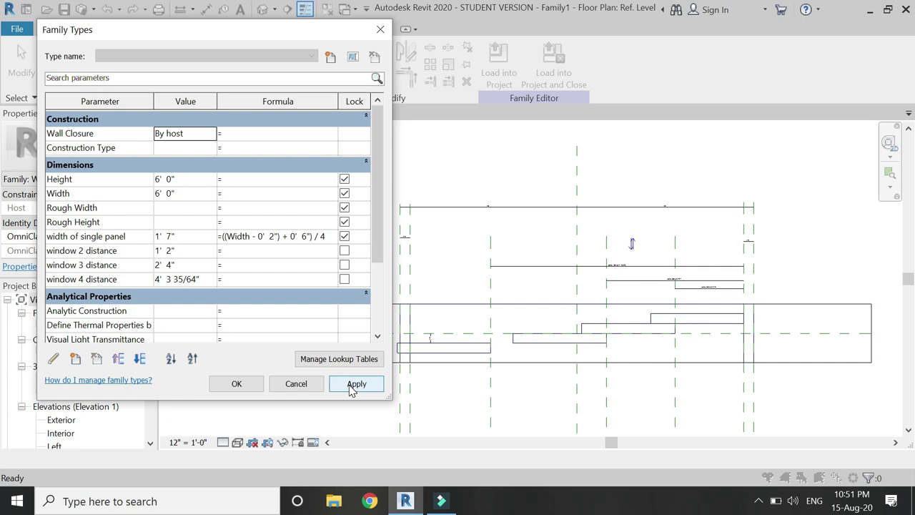
pyautogui.click(241, 384)
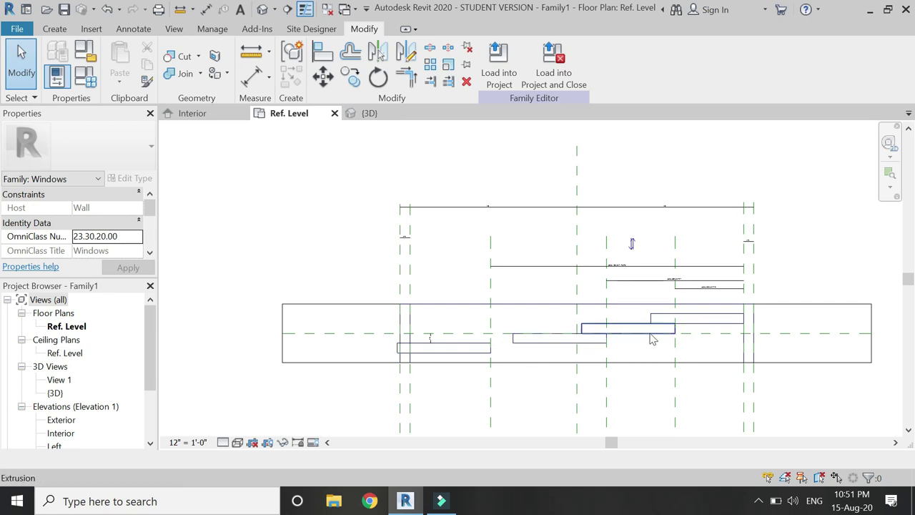
pyautogui.scroll(1, 652, 336)
pyautogui.click(294, 297)
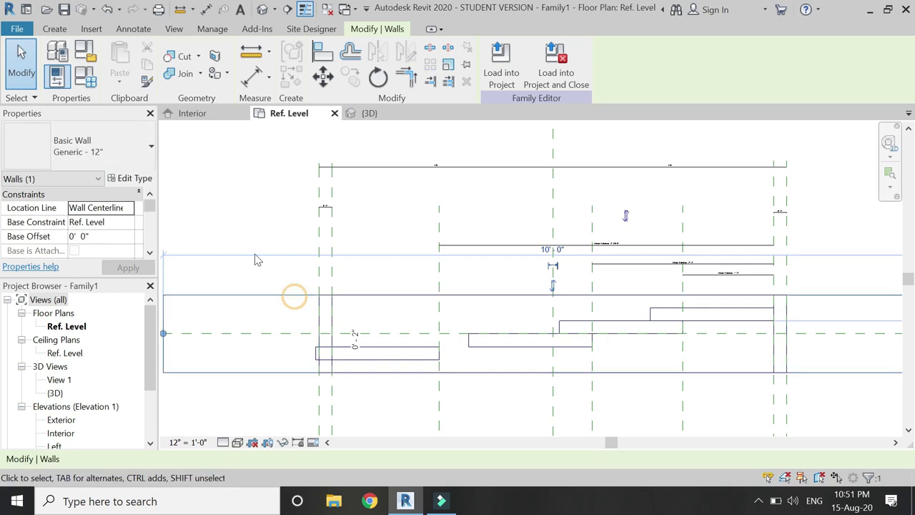
pyautogui.click(138, 148)
pyautogui.click(122, 232)
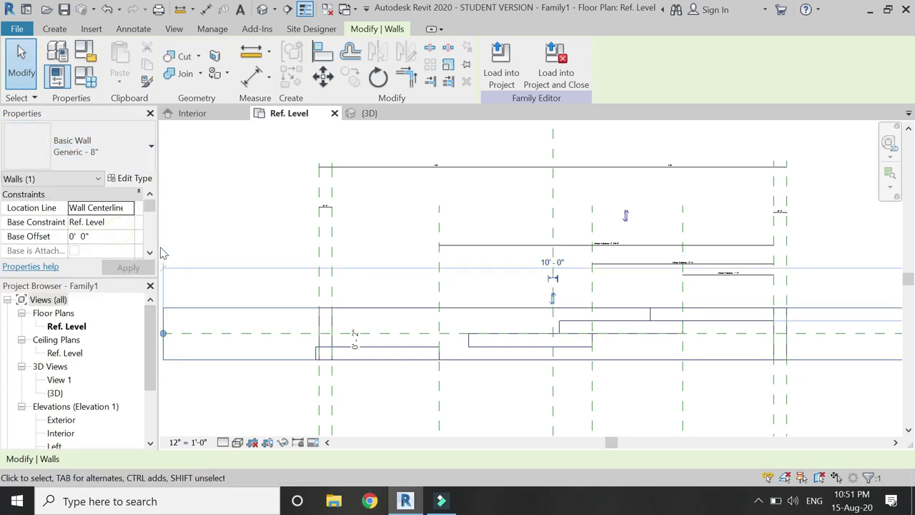
pyautogui.click(245, 224)
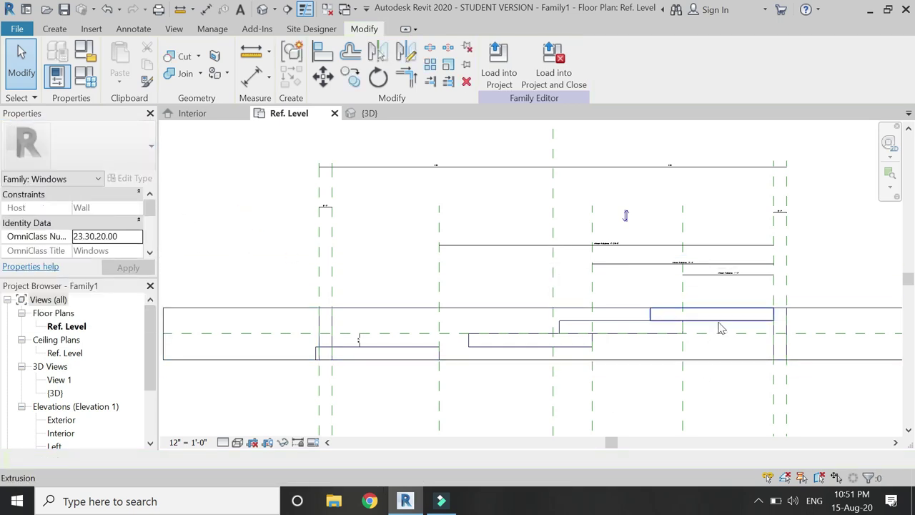
# Step: Measure the rightmost panel from its left edge to the frame's inner right reference plane without placing a dimension
pyautogui.scroll(2, 791, 323)
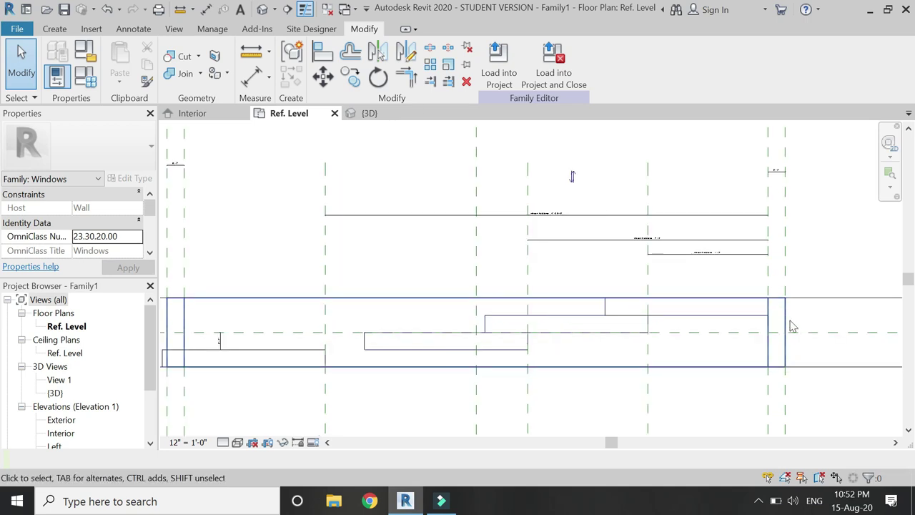
pyautogui.click(252, 77)
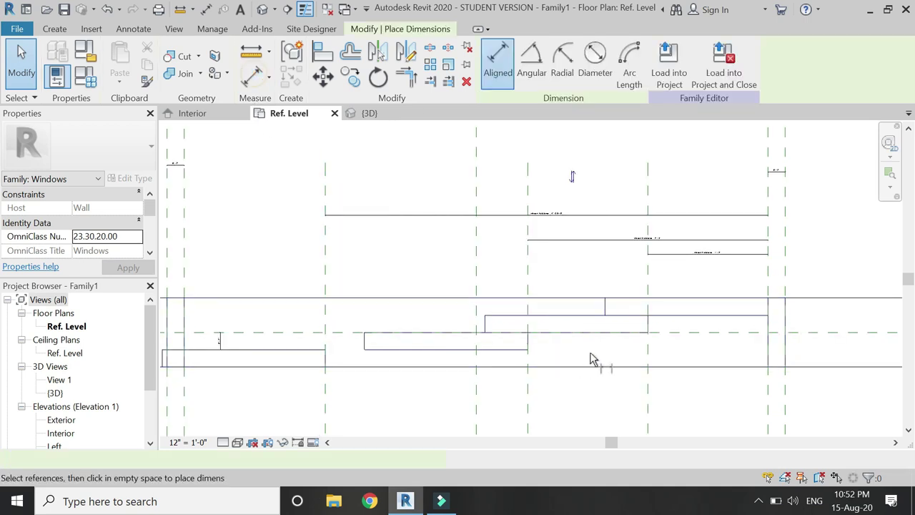
pyautogui.scroll(3, 639, 334)
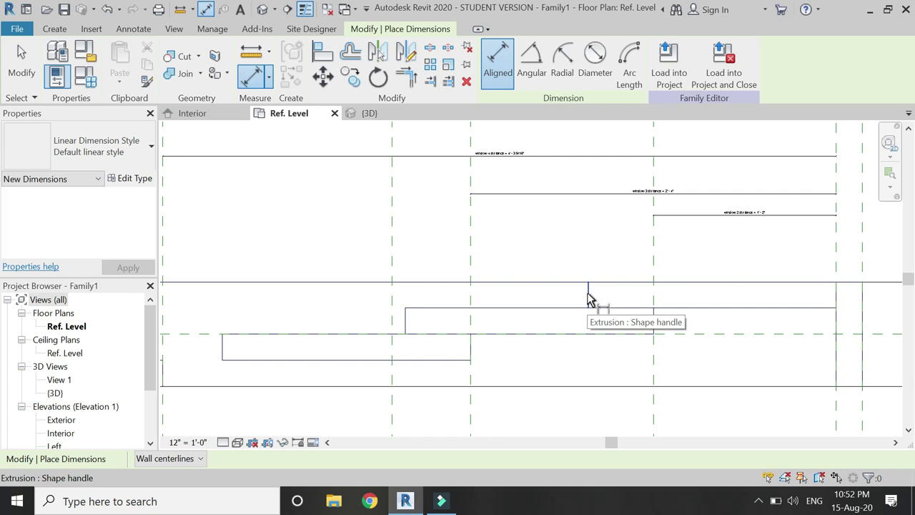
pyautogui.click(832, 259)
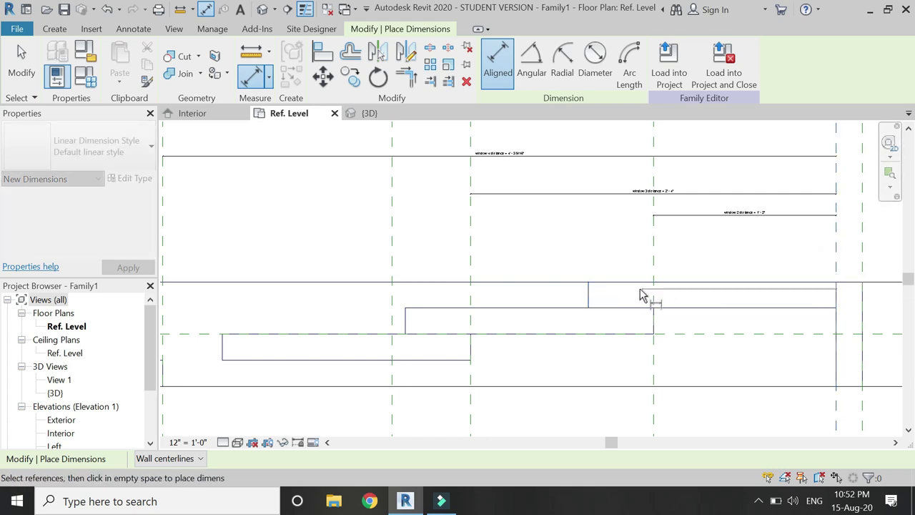
pyautogui.click(592, 299)
pyautogui.scroll(2, 725, 306)
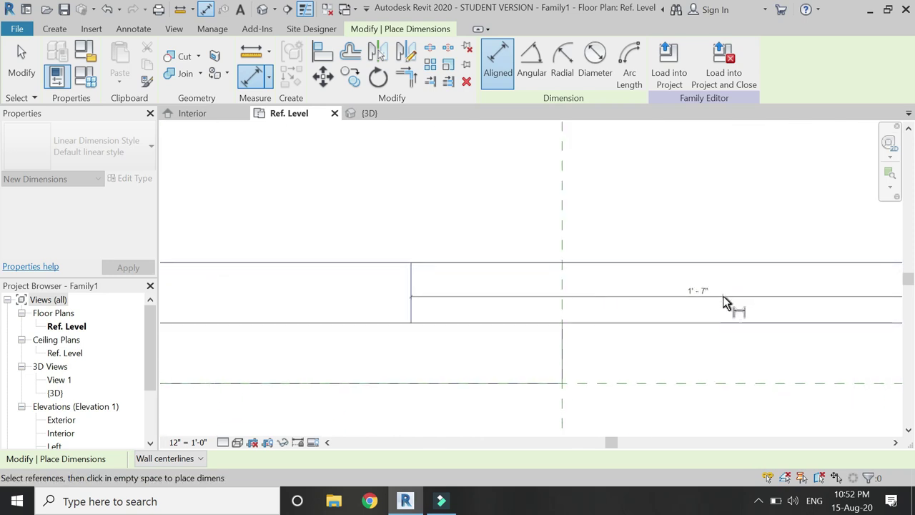
pyautogui.press('Escape')
pyautogui.scroll(-1, 724, 301)
pyautogui.press('Escape')
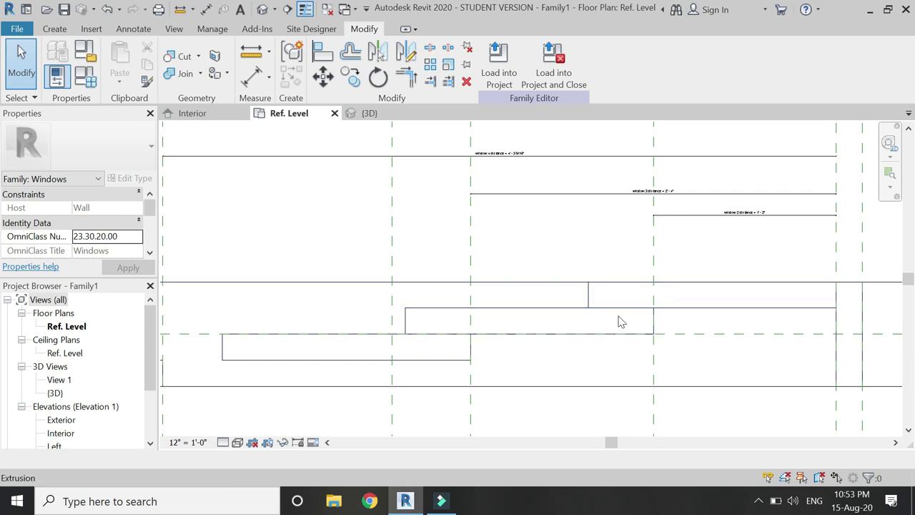
# Step: Set the window 2 distance to 1' 5" in the family types and apply it
pyautogui.click(85, 78)
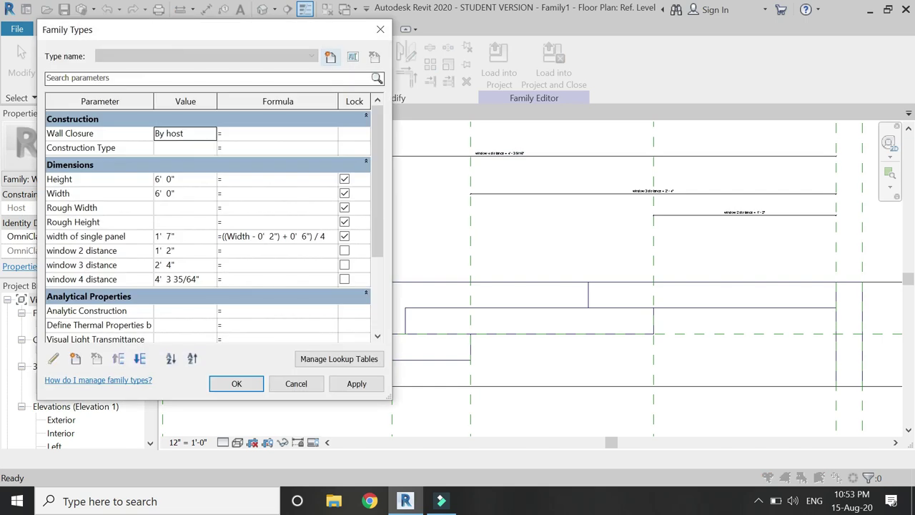
pyautogui.click(180, 251)
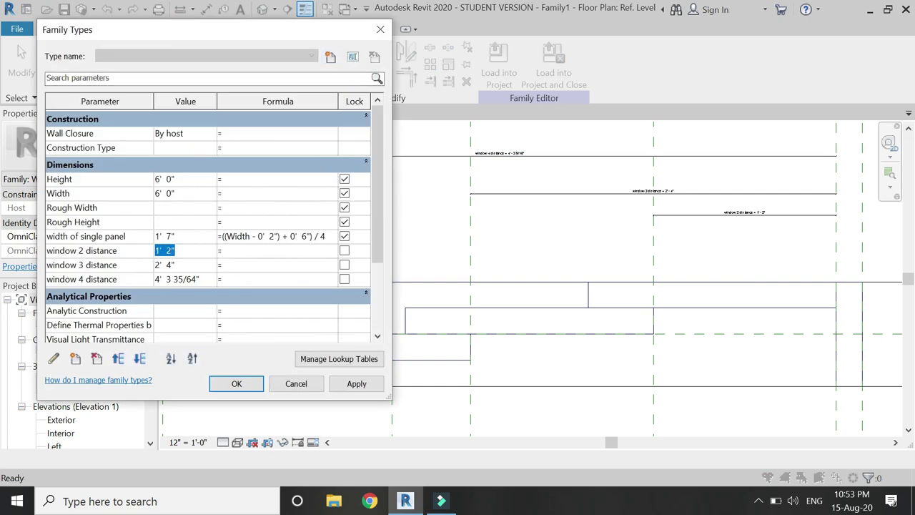
pyautogui.write("1'5")
pyautogui.press('Tab')
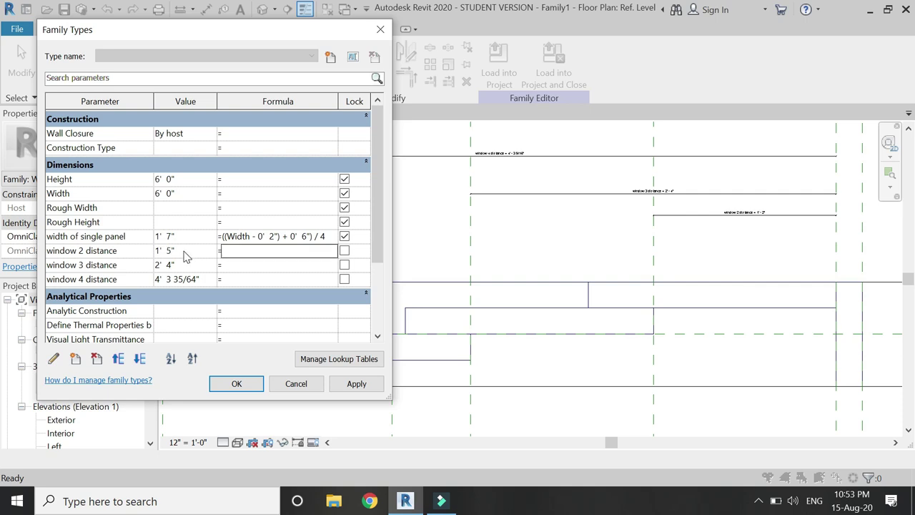
pyautogui.click(357, 384)
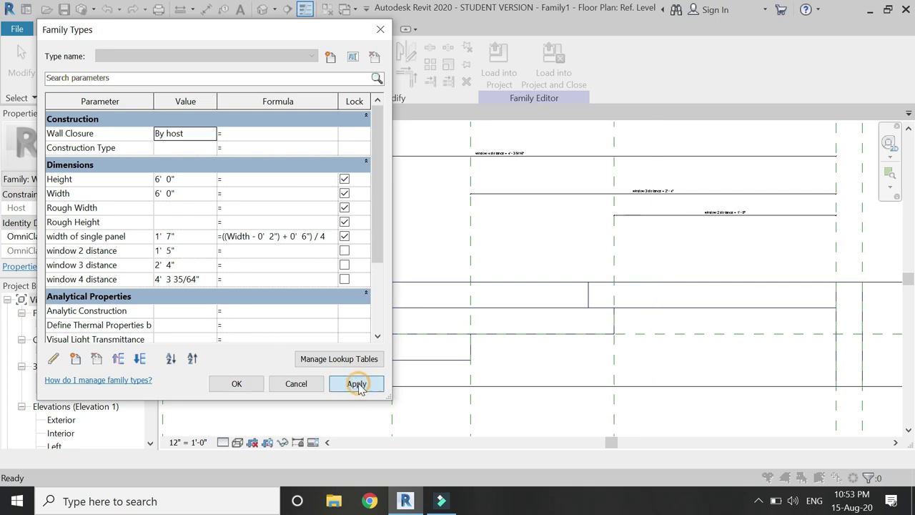
pyautogui.click(260, 384)
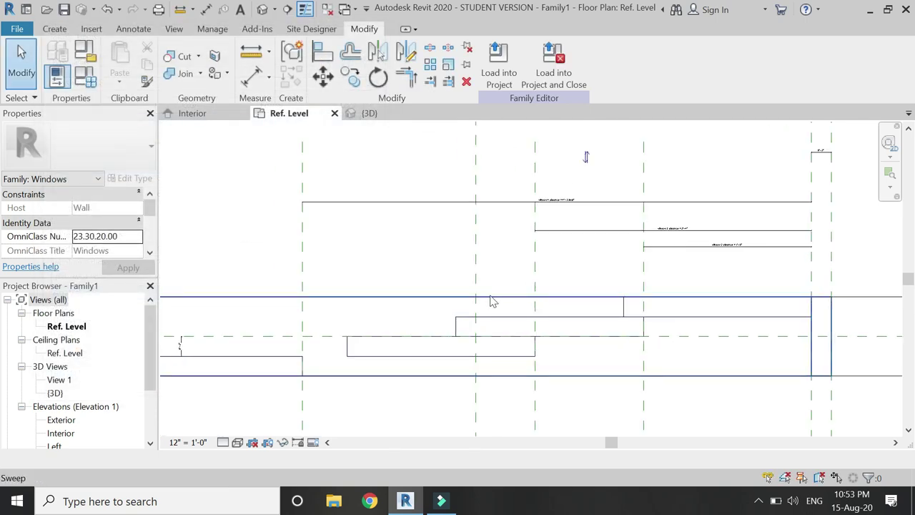
# Step: Measure from the second panel's left edge to the frame's inner right reference plane without placing a dimension
pyautogui.click(251, 77)
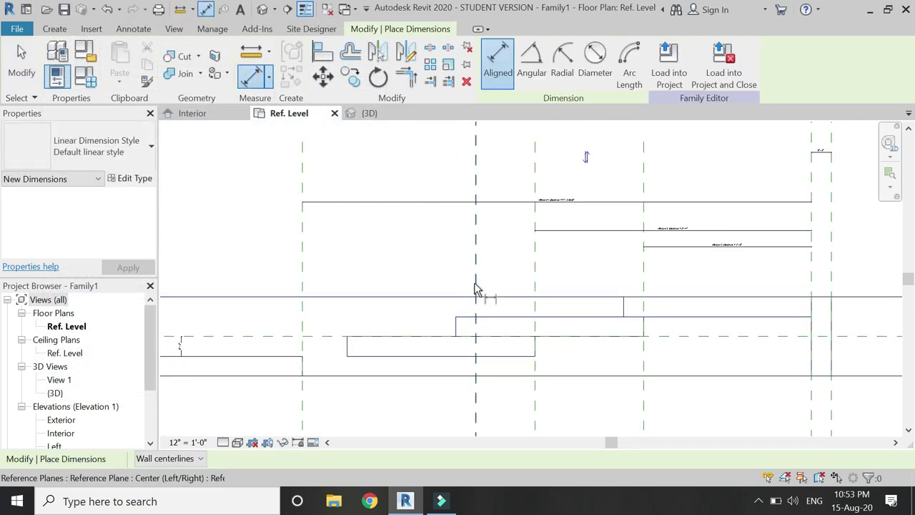
pyautogui.click(456, 329)
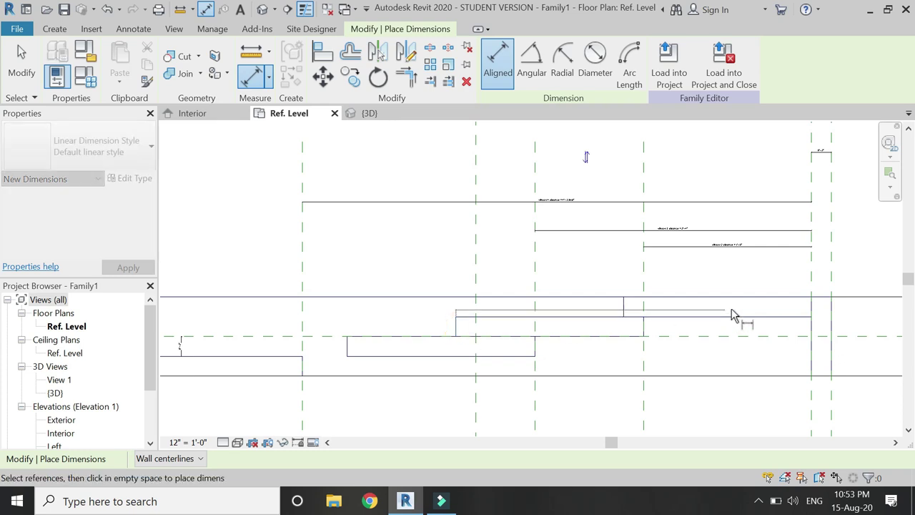
pyautogui.click(810, 282)
pyautogui.scroll(2, 664, 280)
pyautogui.scroll(1, 665, 281)
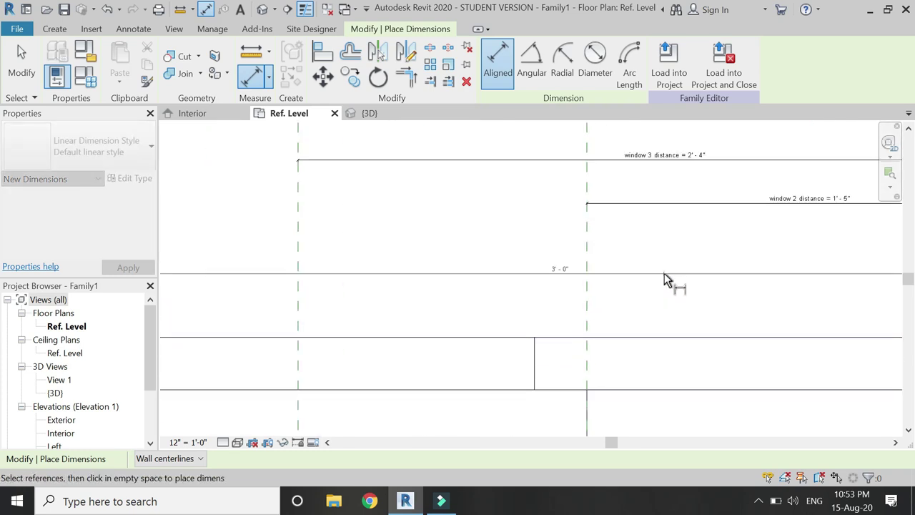
pyautogui.scroll(-4, 664, 281)
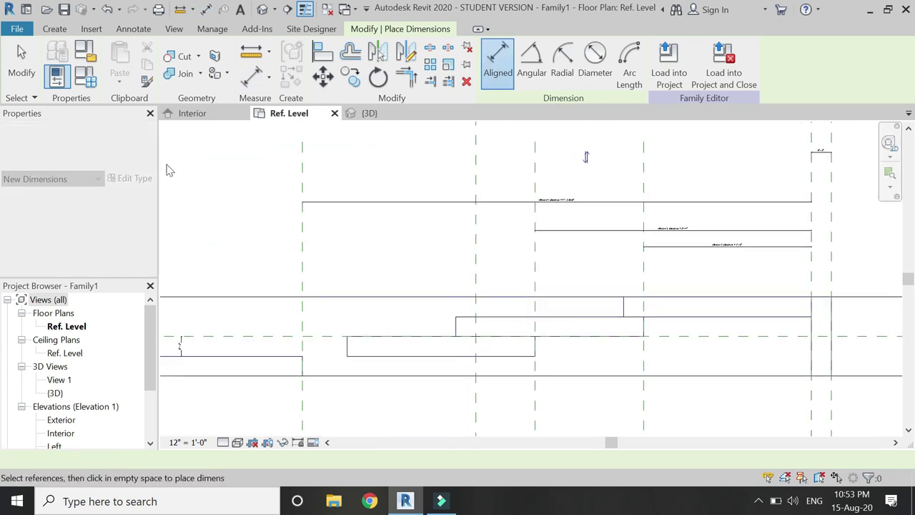
pyautogui.press('Escape')
pyautogui.press('Escape')
# Step: Set the window 3 distance to 2' 10" in the family types
pyautogui.click(85, 74)
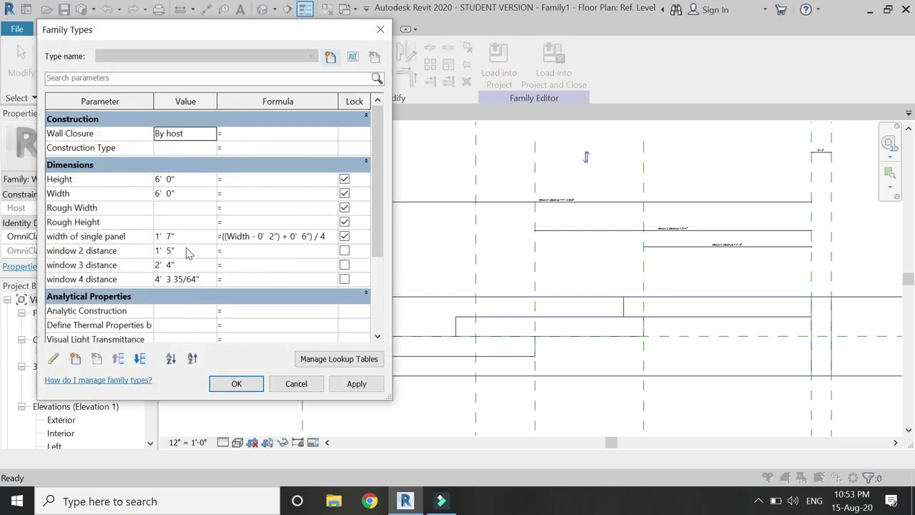
pyautogui.click(193, 266)
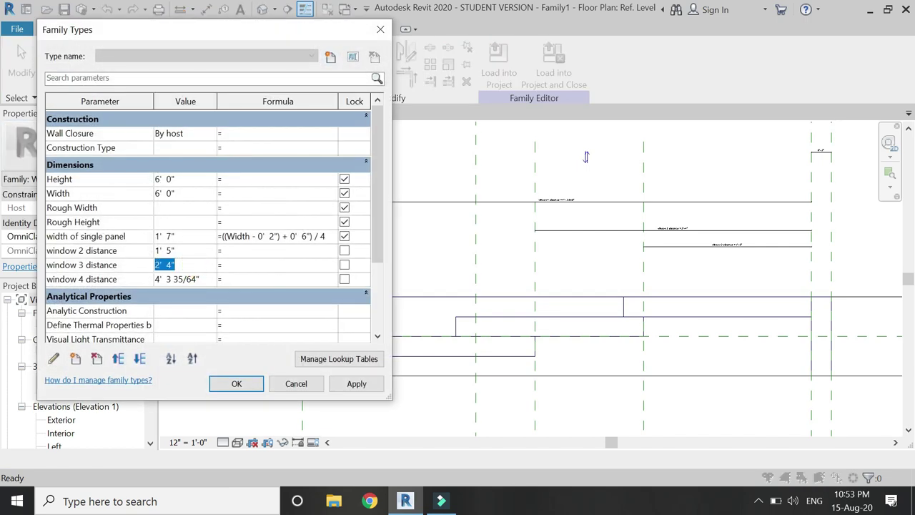
pyautogui.write("2'  10")
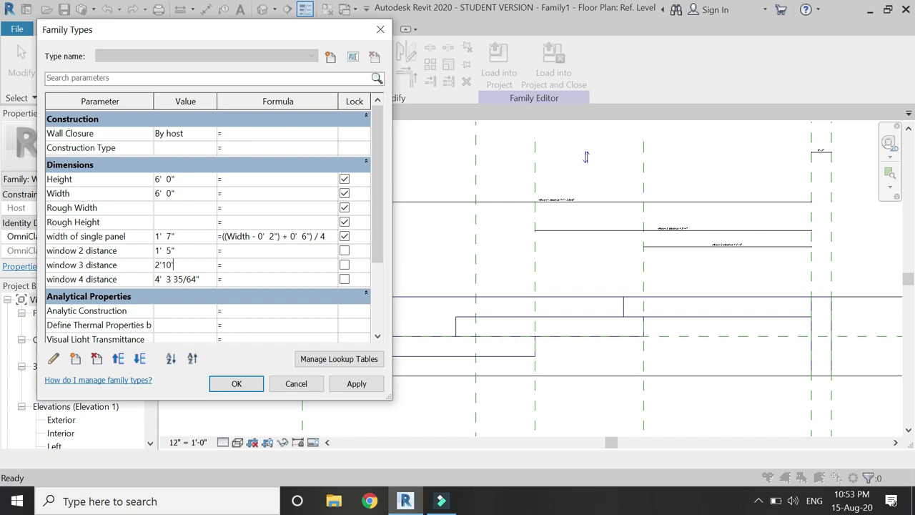
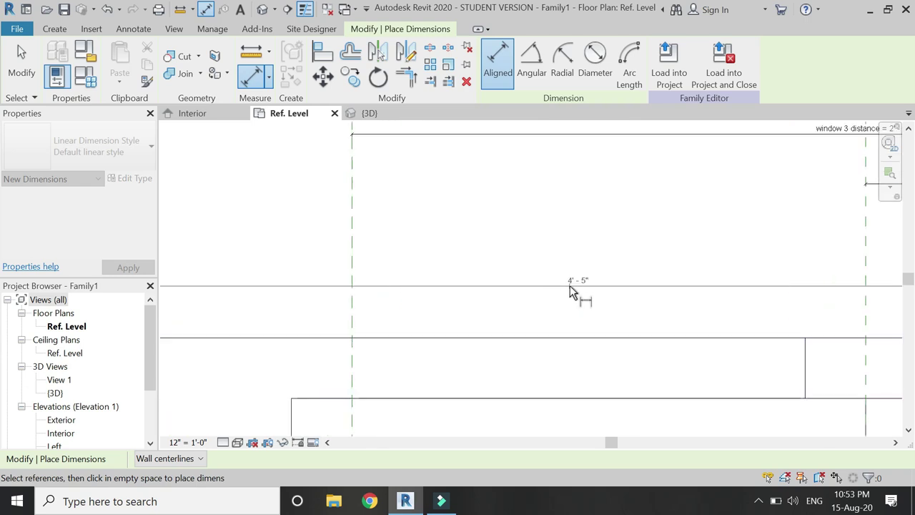
# Step: Set the window 4 distance to 4' 3" in the family types, apply it and leave the dimension command
pyautogui.click(85, 58)
pyautogui.click(210, 279)
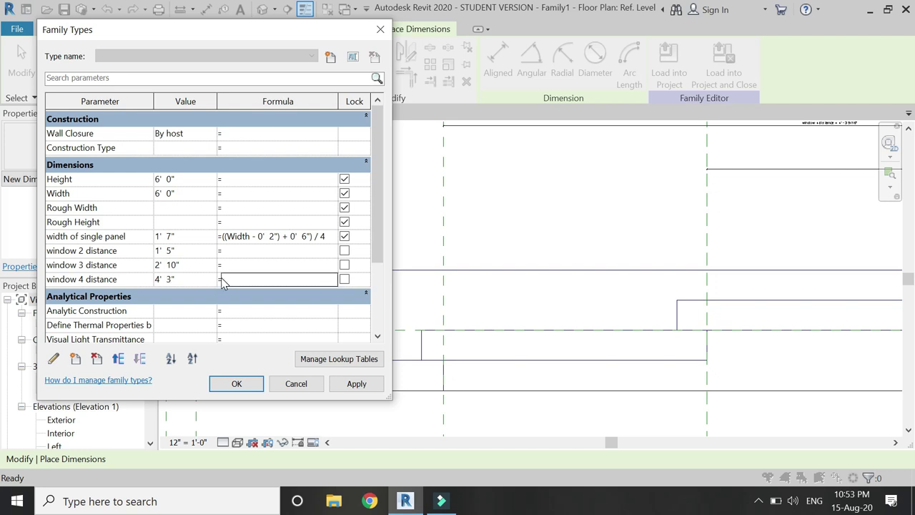
pyautogui.click(357, 384)
pyautogui.click(254, 390)
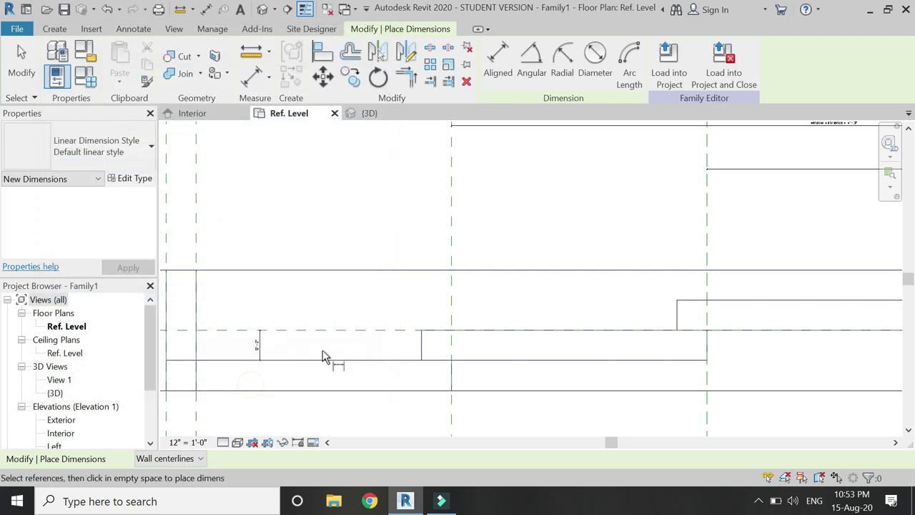
pyautogui.press('Escape')
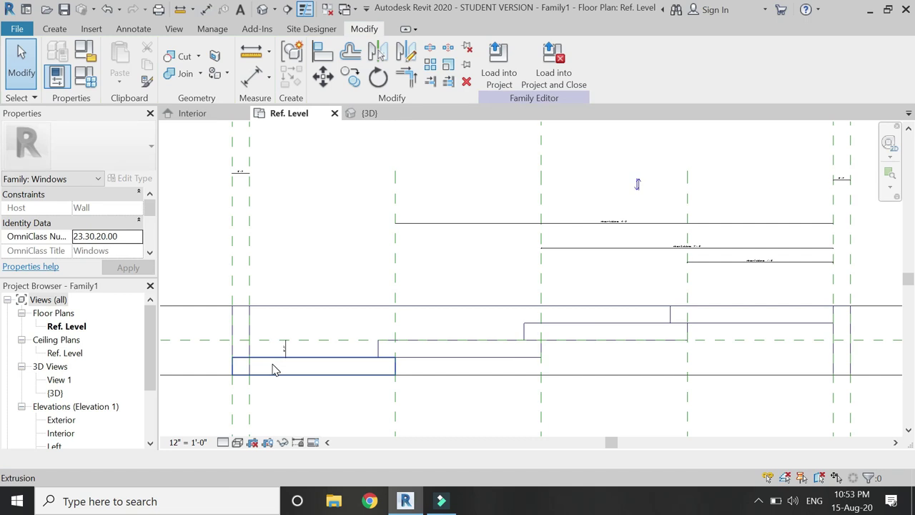
# Step: Change the width of single panel formula to ((Width - 0' 4") + 0' 6") / 4 and apply it
pyautogui.click(274, 366)
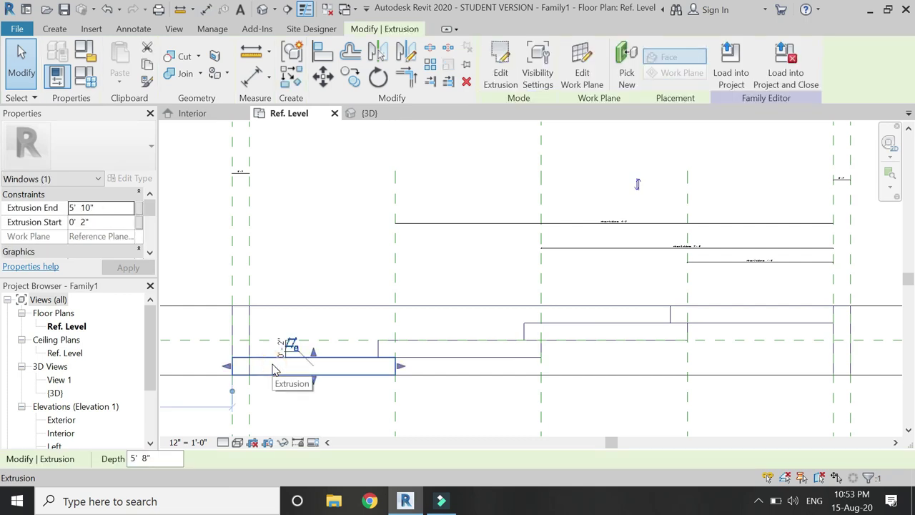
pyautogui.press('Escape')
pyautogui.scroll(-1, 484, 372)
pyautogui.press('f')
pyautogui.press('t')
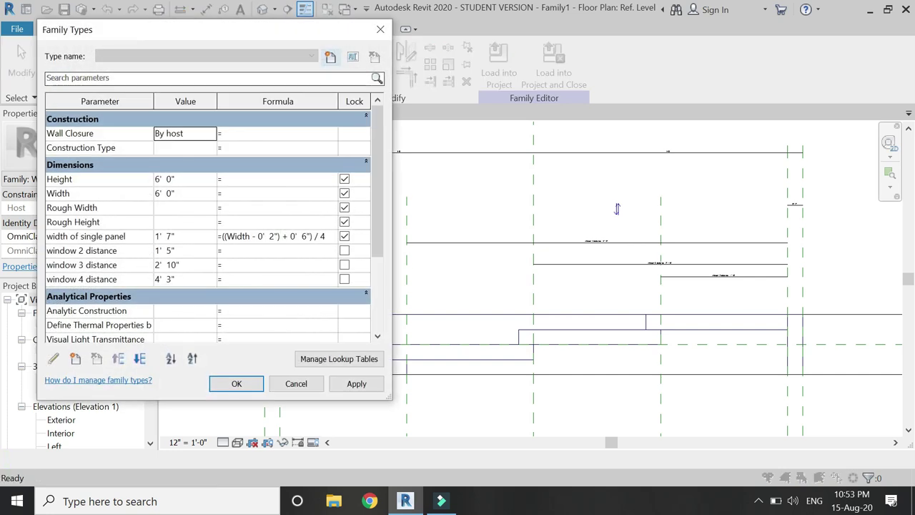
pyautogui.click(273, 239)
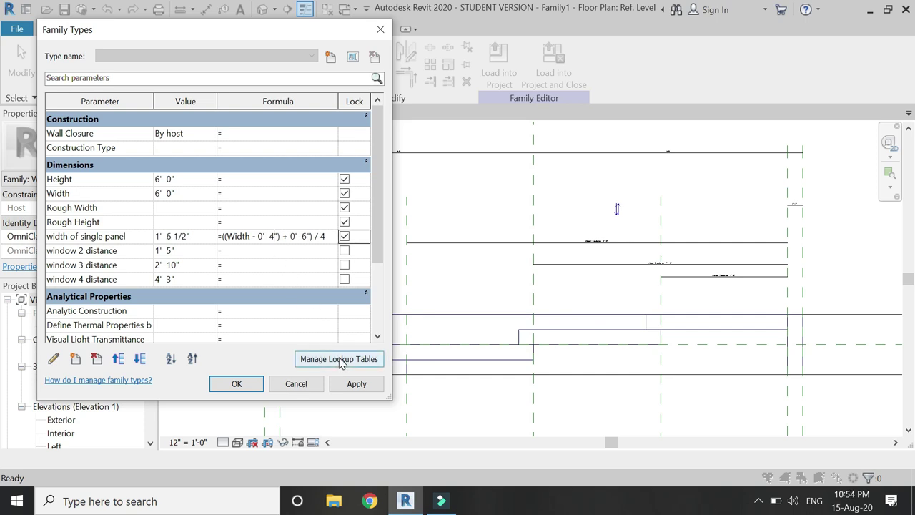
pyautogui.click(349, 384)
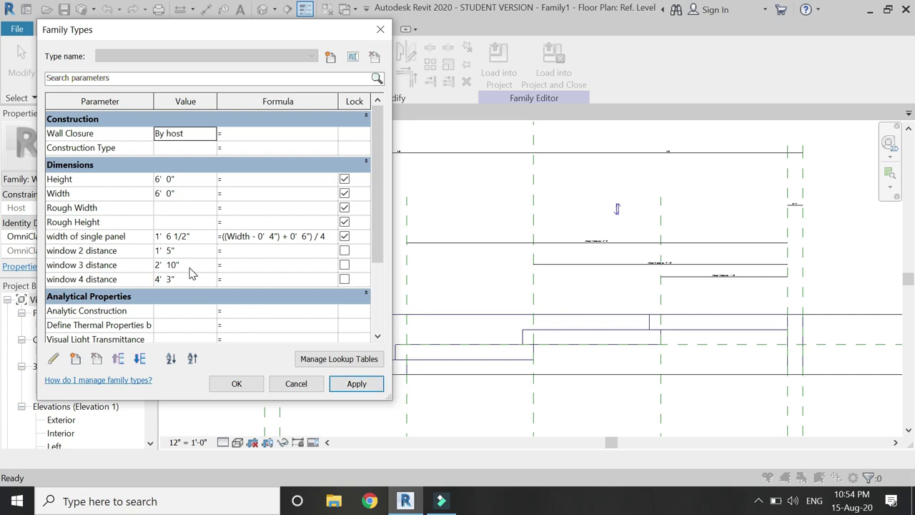
# Step: Set the window 2 distance to 1' 4 1/2", apply it and close the family types
pyautogui.click(172, 251)
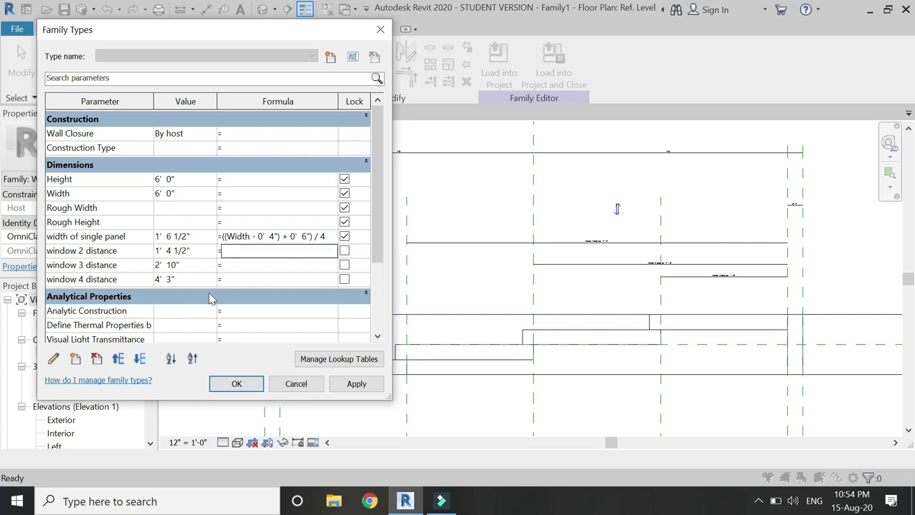
pyautogui.click(356, 384)
pyautogui.click(238, 384)
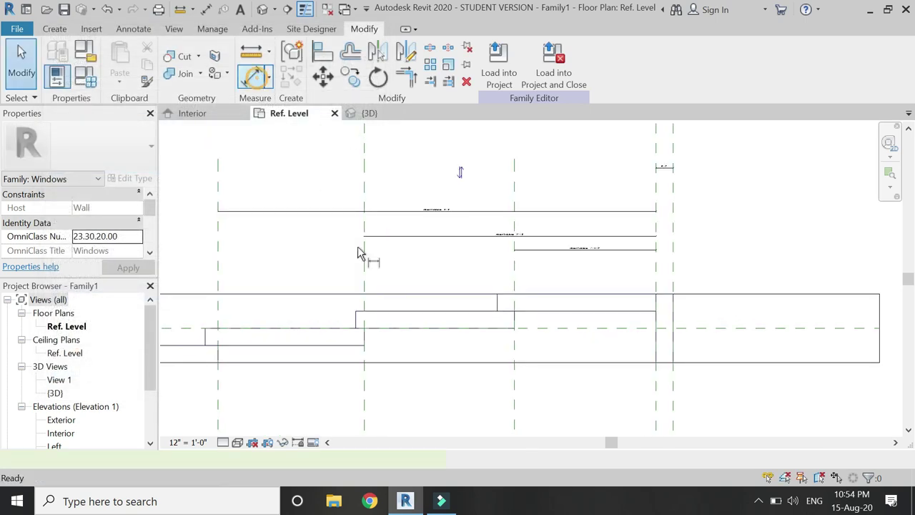
# Step: Recheck the distance between the second panel's left edge and the frame's inner right reference plane
pyautogui.click(251, 75)
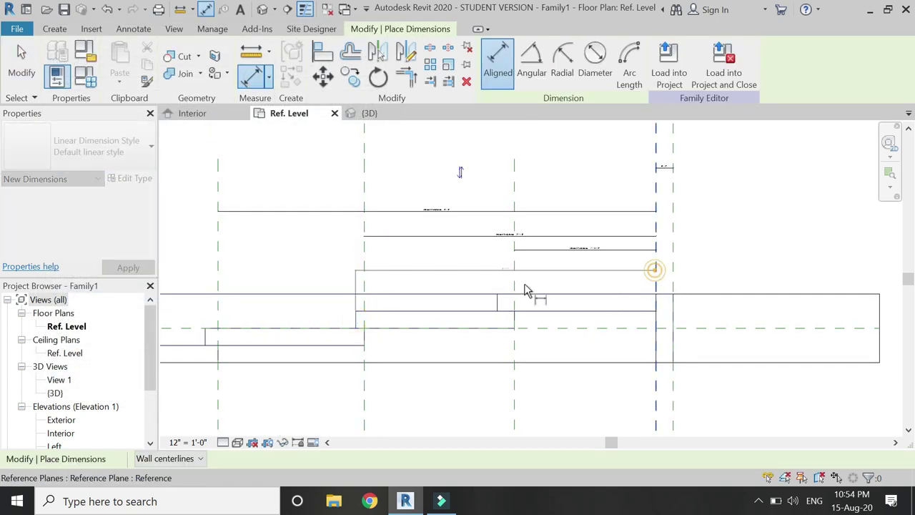
pyautogui.scroll(3, 518, 288)
pyautogui.scroll(-4, 705, 296)
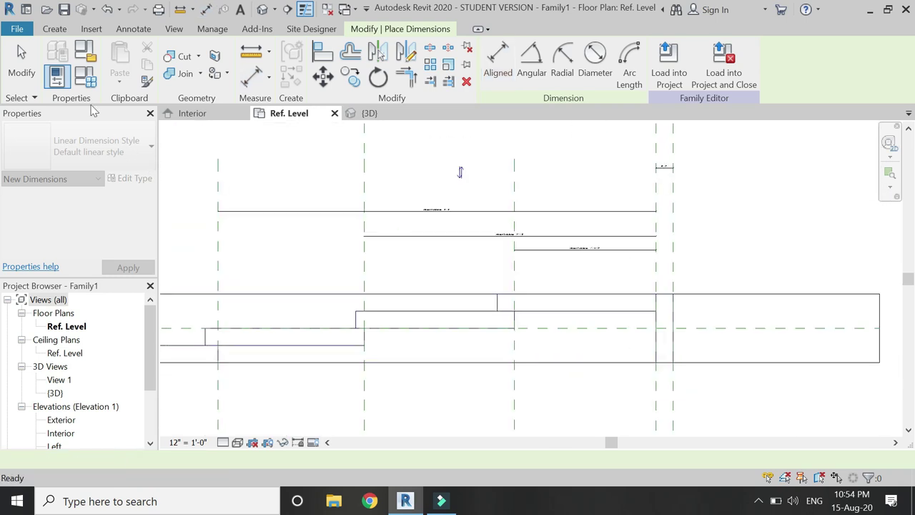
# Step: Set the window 3 distance to 2' 9" in the family types and close them
pyautogui.press('f')
pyautogui.press('t')
pyautogui.click(172, 264)
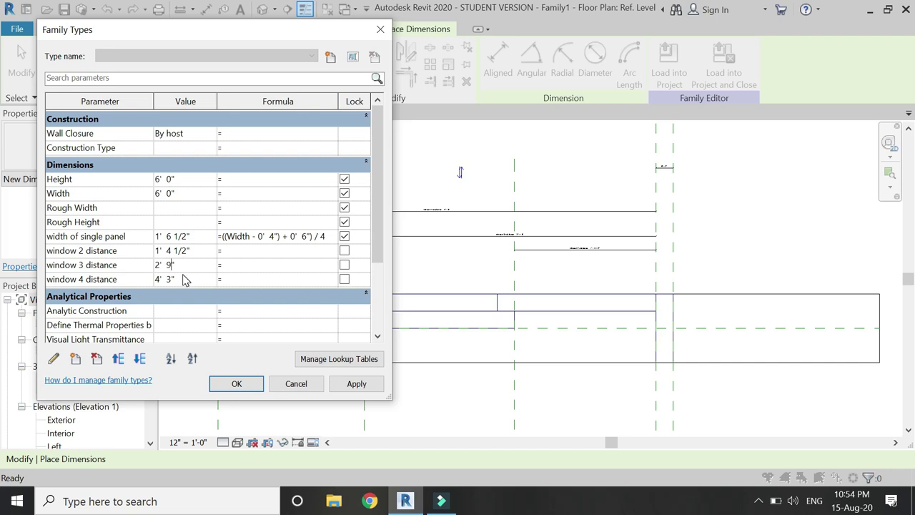
pyautogui.click(229, 386)
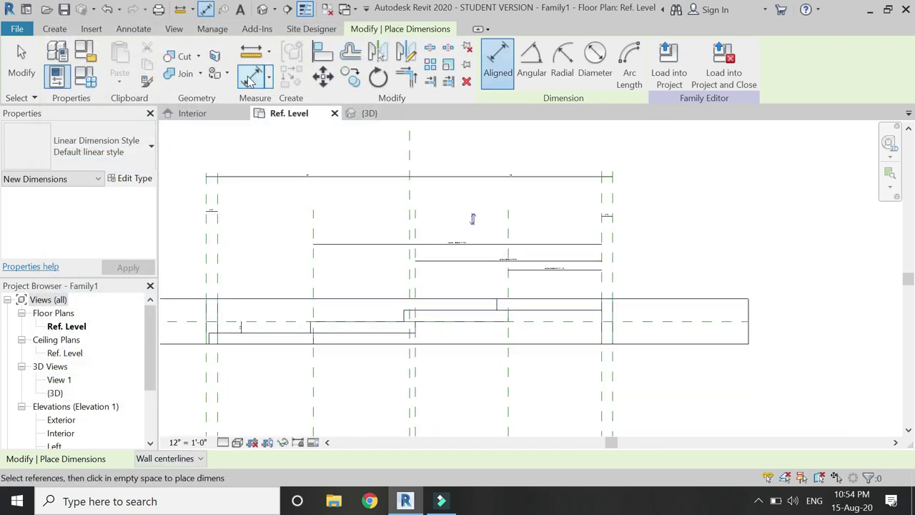
# Step: Check the distance between the third panel's left edge and the frame's inner right reference plane
pyautogui.scroll(3, 317, 331)
pyautogui.click(303, 326)
pyautogui.scroll(-2, 686, 299)
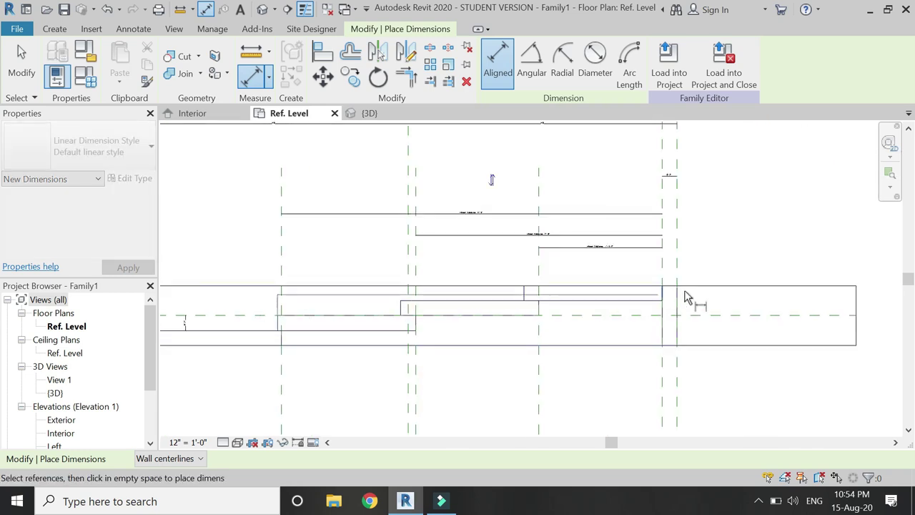
pyautogui.moveTo(686, 298); pyautogui.dragTo(660, 265, button='middle')
pyautogui.scroll(1, 376, 291)
pyautogui.moveTo(377, 291); pyautogui.dragTo(691, 286, button='middle')
# Step: Set the window 4 distance to 4' 1 1/2", apply it, close the family types and leave the dimension command
pyautogui.click(89, 84)
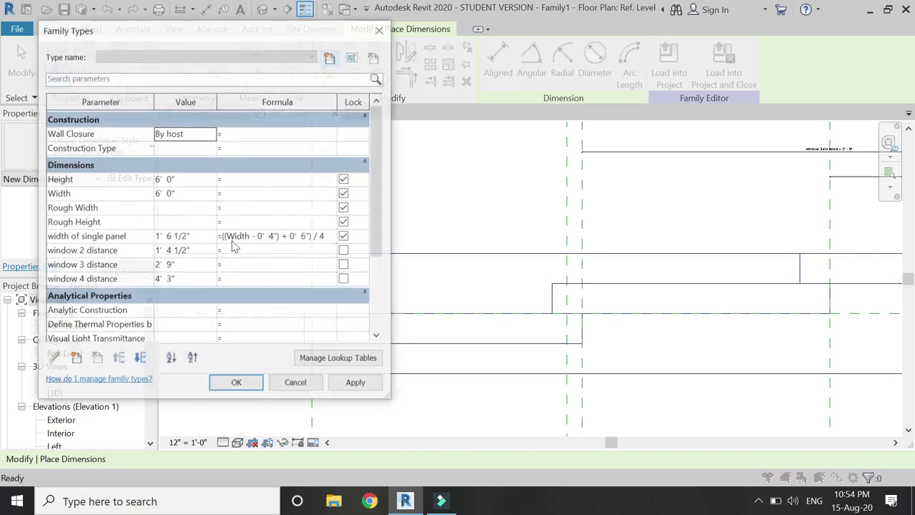
pyautogui.click(190, 279)
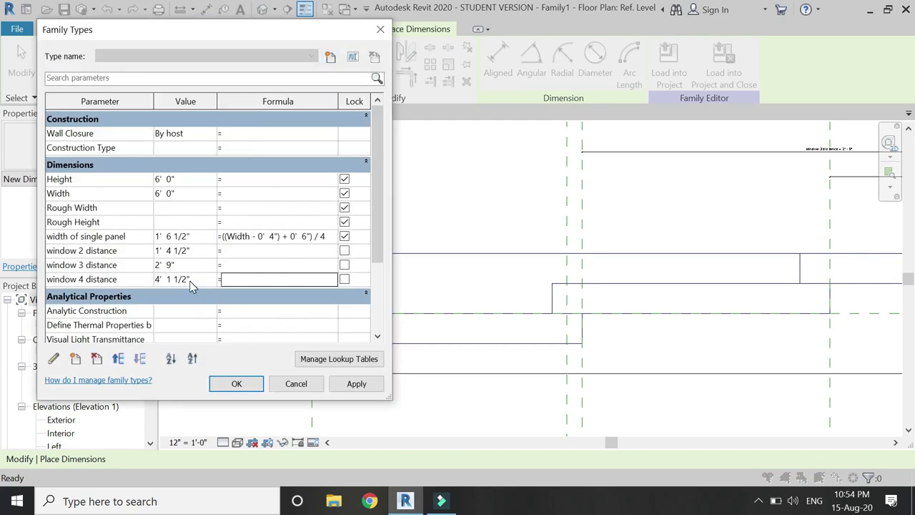
pyautogui.click(356, 384)
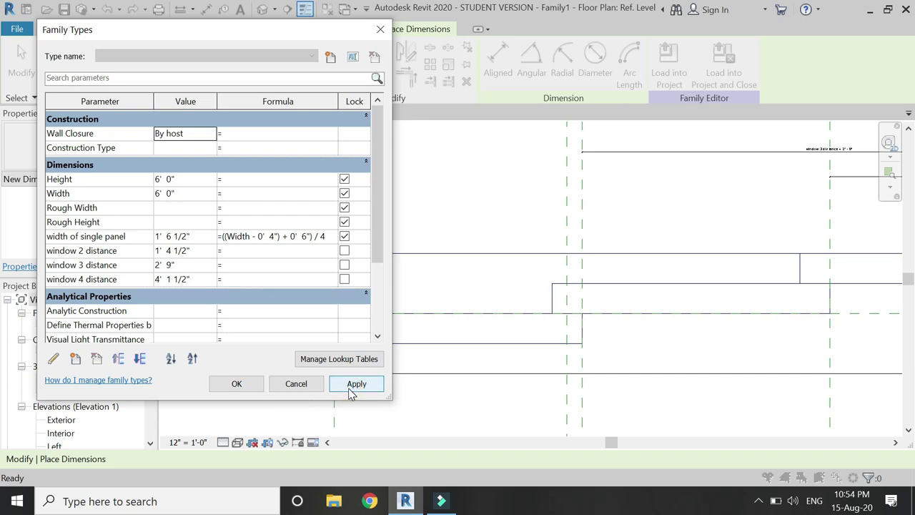
pyautogui.click(237, 384)
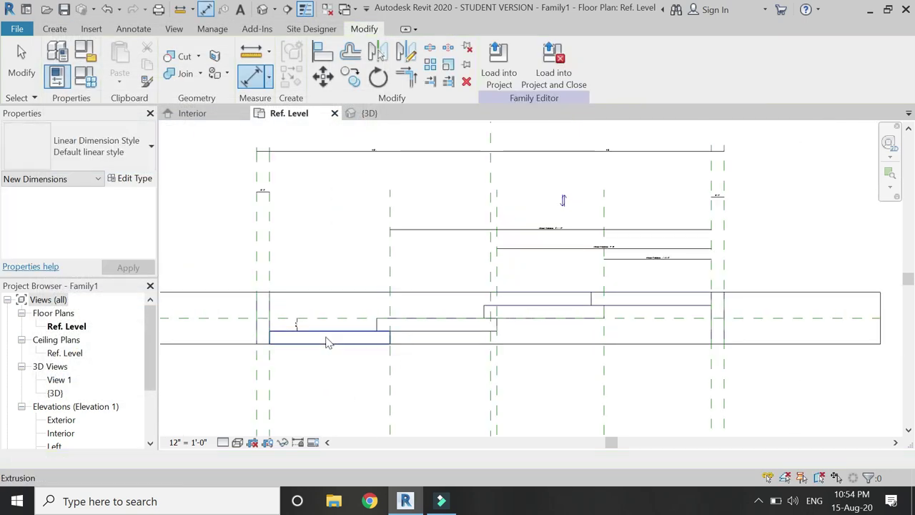
pyautogui.press('Escape')
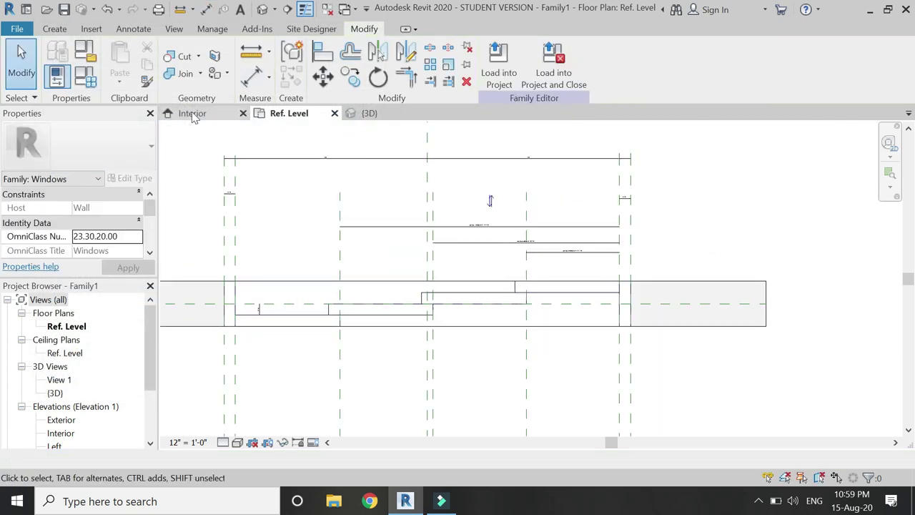
# Step: In the Interior elevation, add horizontal reference planes offset 2" inward from the frame's inner top and bottom reference planes
pyautogui.click(193, 113)
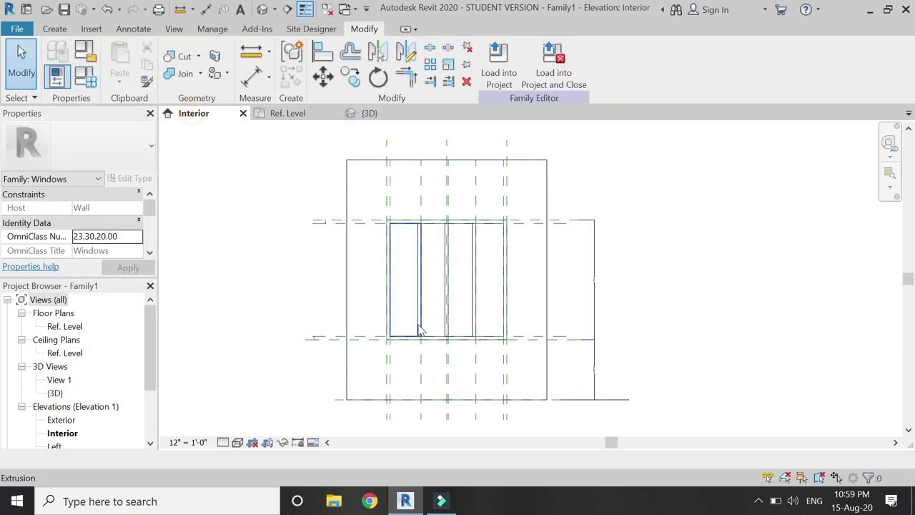
pyautogui.press('r')
pyautogui.press('p')
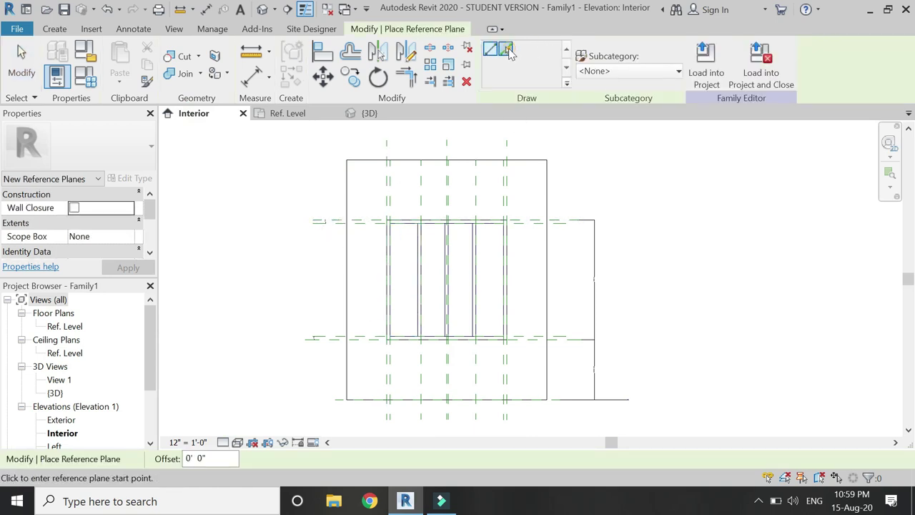
pyautogui.click(507, 50)
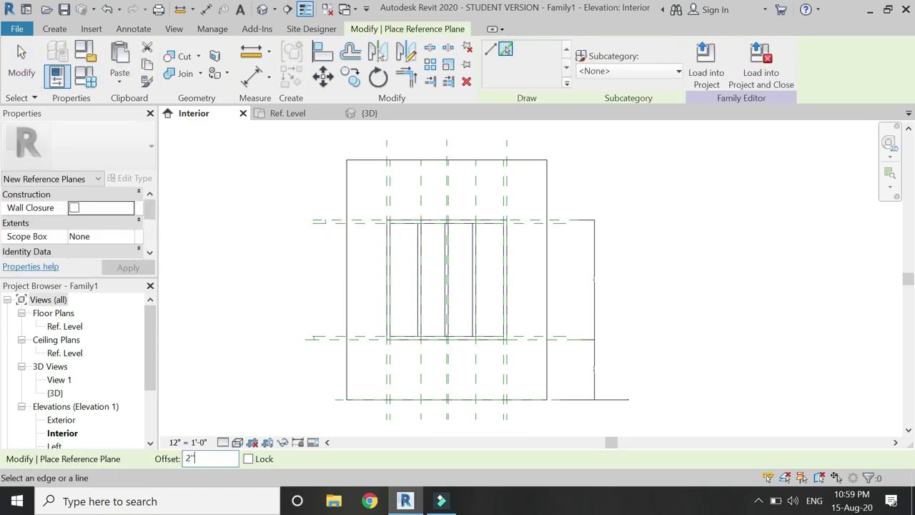
pyautogui.scroll(3, 327, 215)
pyautogui.click(317, 213)
pyautogui.scroll(-2, 321, 286)
pyautogui.scroll(2, 326, 338)
pyautogui.click(319, 350)
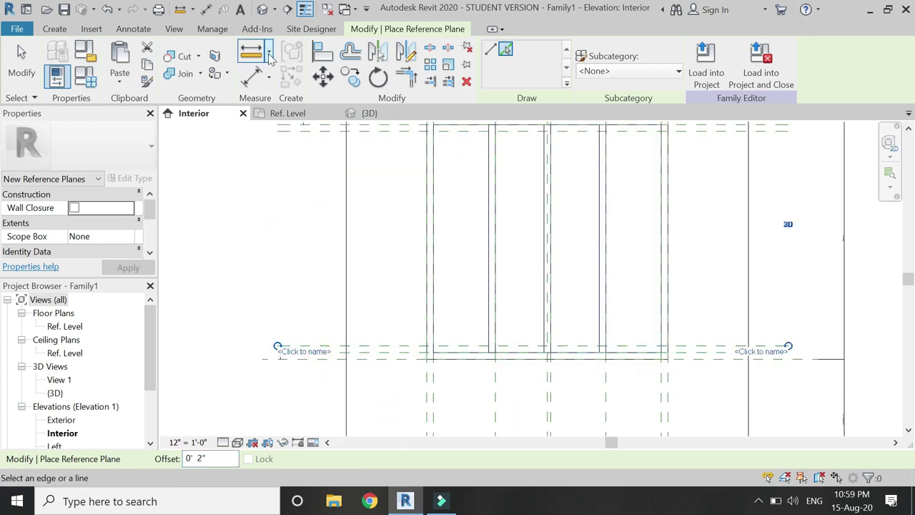
# Step: Dimension each new horizontal reference plane to its adjacent inner frame plane at the bottom and top of the window
pyautogui.click(251, 76)
pyautogui.scroll(3, 374, 336)
pyautogui.click(365, 363)
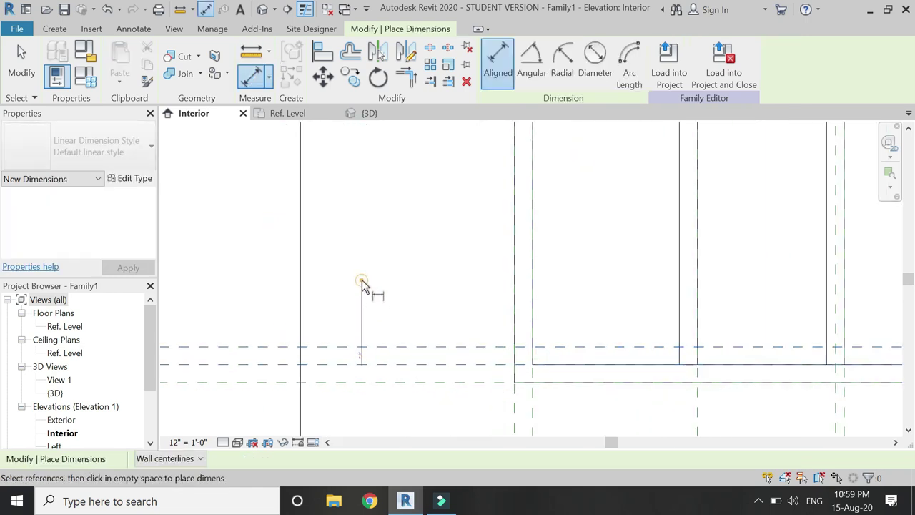
pyautogui.click(363, 351)
pyautogui.scroll(-3, 384, 282)
pyautogui.scroll(3, 368, 218)
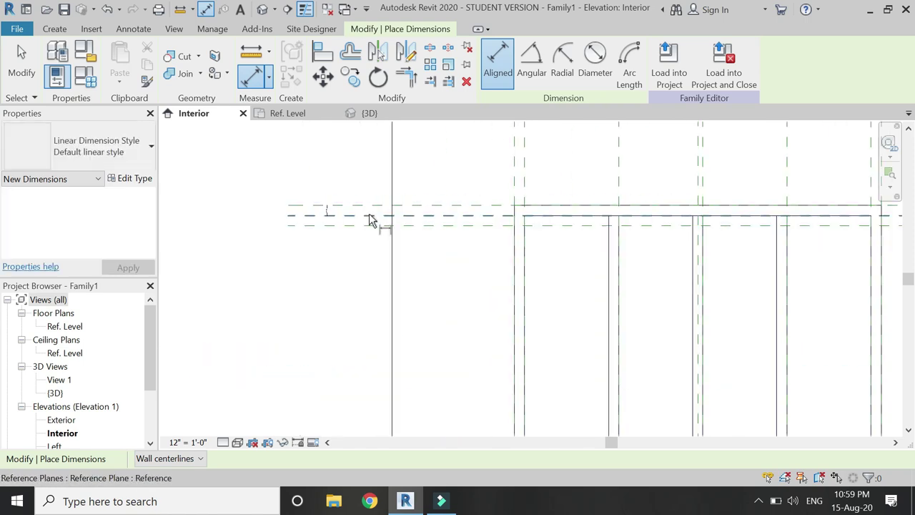
pyautogui.scroll(2, 369, 218)
pyautogui.click(369, 216)
pyautogui.click(358, 262)
pyautogui.scroll(-2, 265, 175)
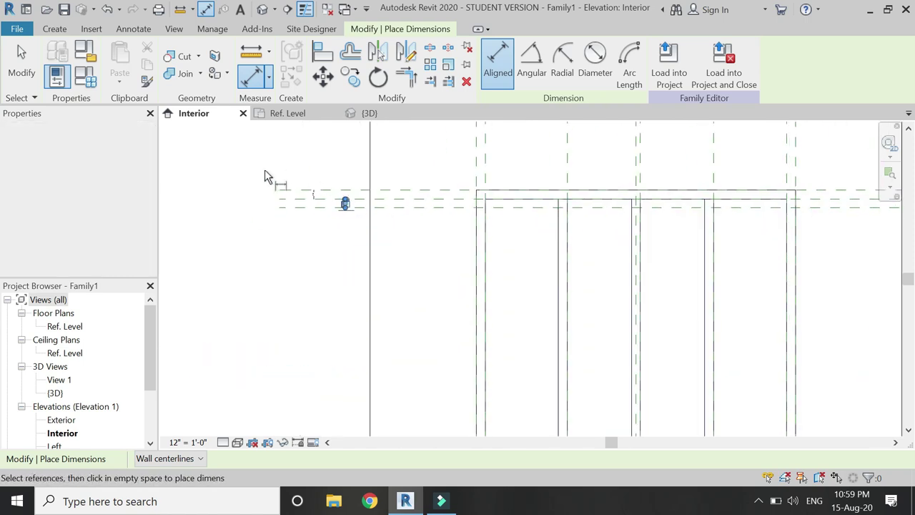
pyautogui.scroll(-2, 275, 187)
pyautogui.press('Escape')
pyautogui.press('Escape')
pyautogui.scroll(2, 286, 143)
# Step: Start a void extrusion with the second panel's bottom face picked as its work plane, sketching in Floor Plan: Ref. Level
pyautogui.click(281, 114)
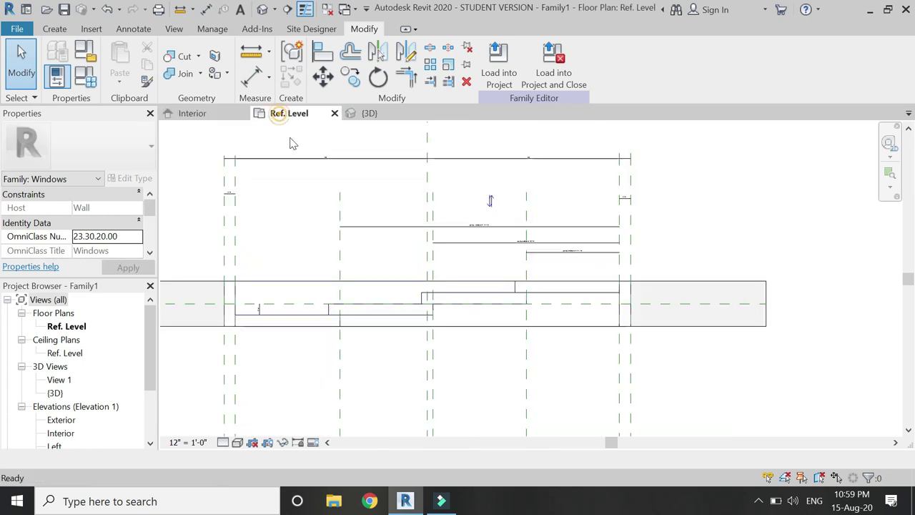
pyautogui.click(578, 299)
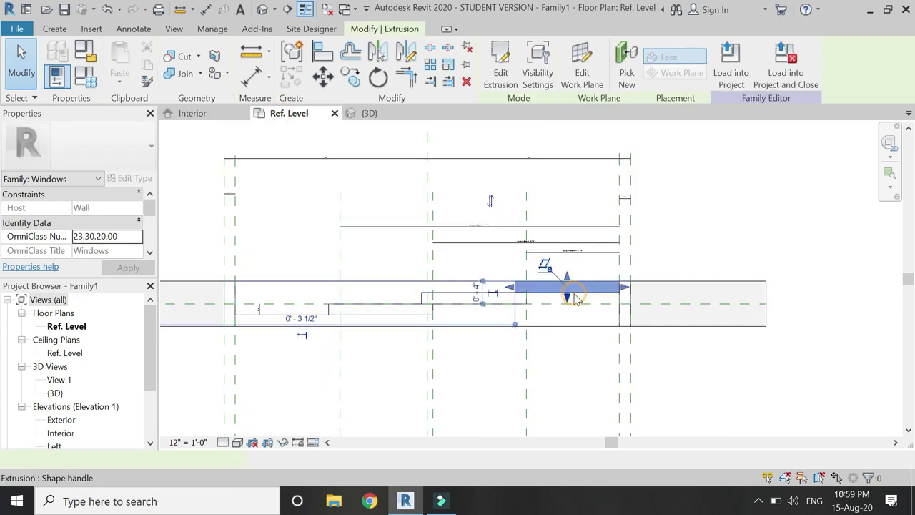
pyautogui.press('Escape')
pyautogui.click(54, 28)
pyautogui.click(202, 82)
pyautogui.click(205, 104)
pyautogui.click(619, 72)
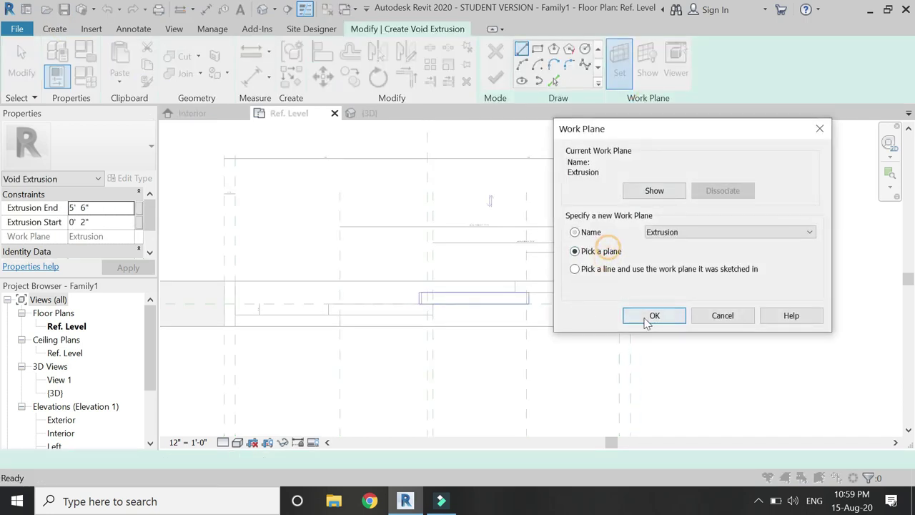
pyautogui.click(652, 316)
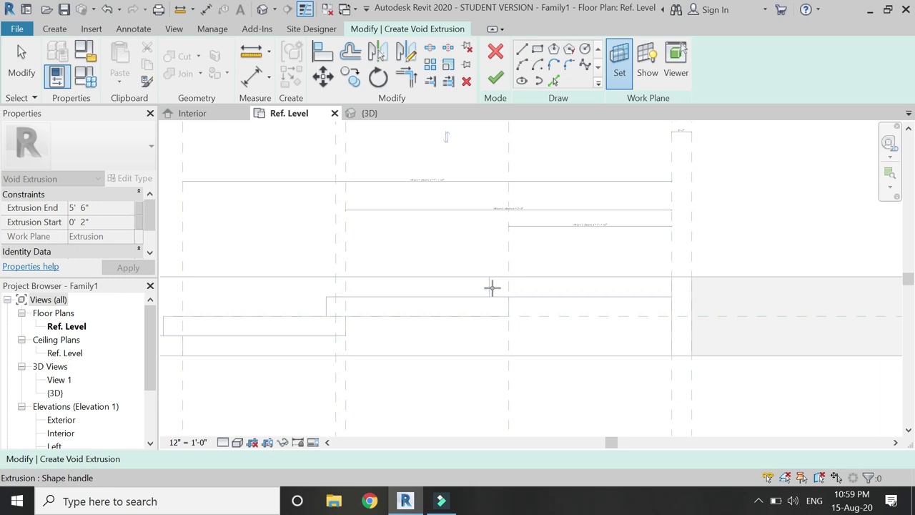
pyautogui.click(365, 114)
pyautogui.scroll(5, 568, 313)
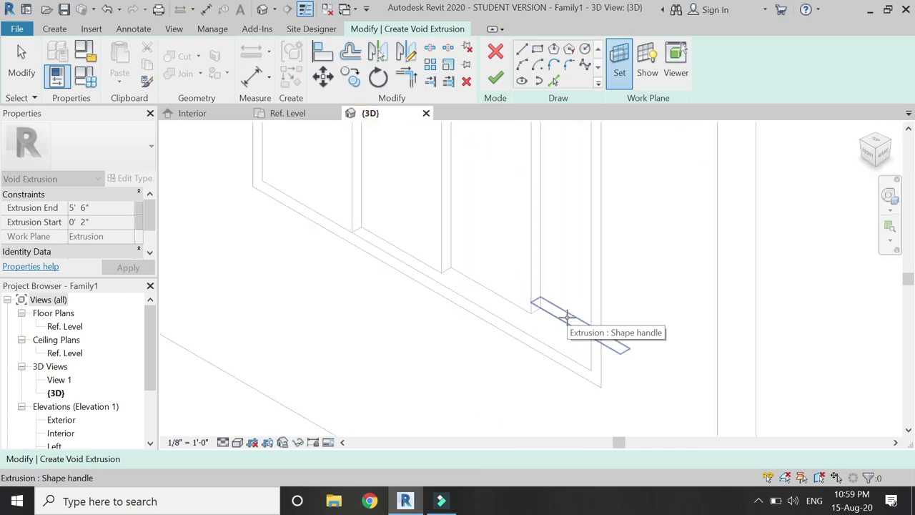
pyautogui.click(567, 315)
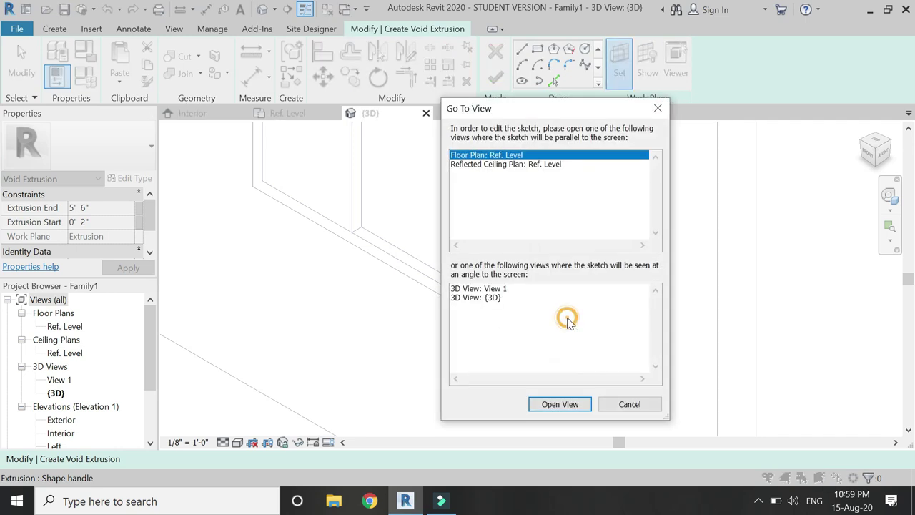
pyautogui.click(582, 405)
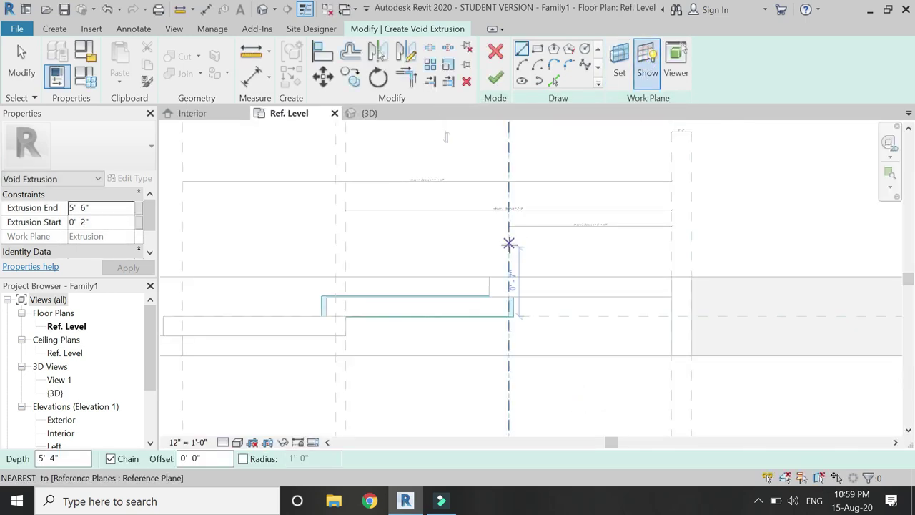
pyautogui.click(192, 113)
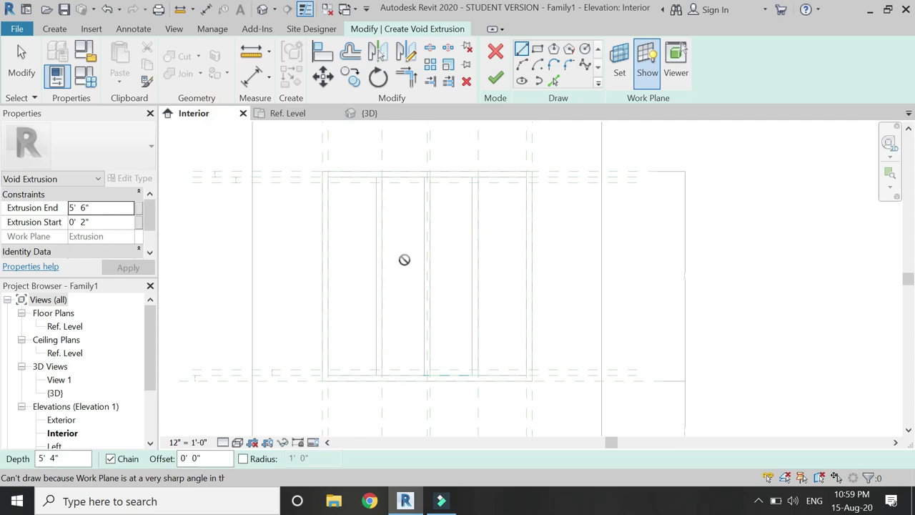
pyautogui.click(366, 113)
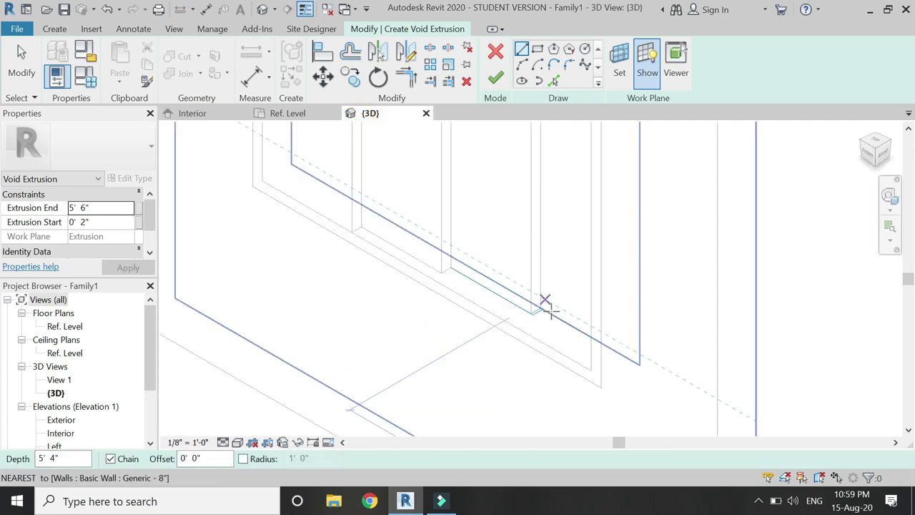
pyautogui.click(280, 114)
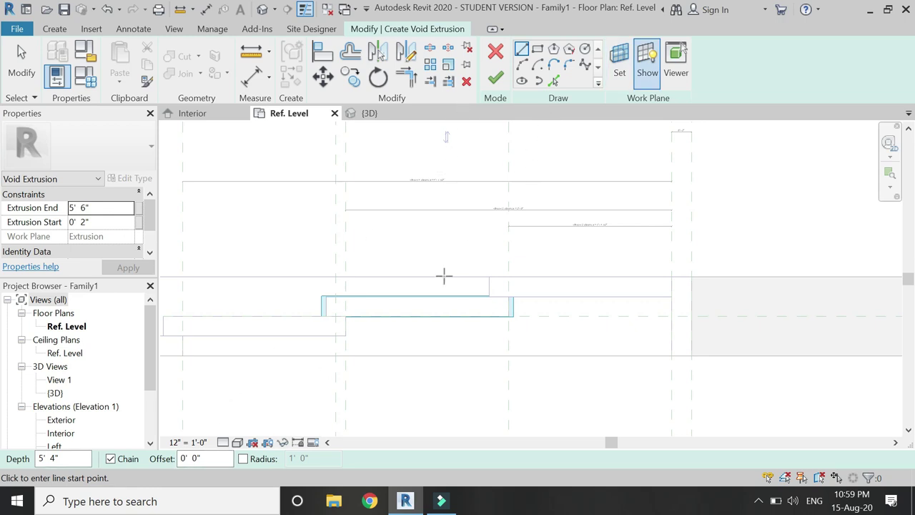
# Step: Sketch the void's two short end lines across the second panel's thickness, at the third panel's right edge and the first panel's left edge
pyautogui.scroll(4, 344, 306)
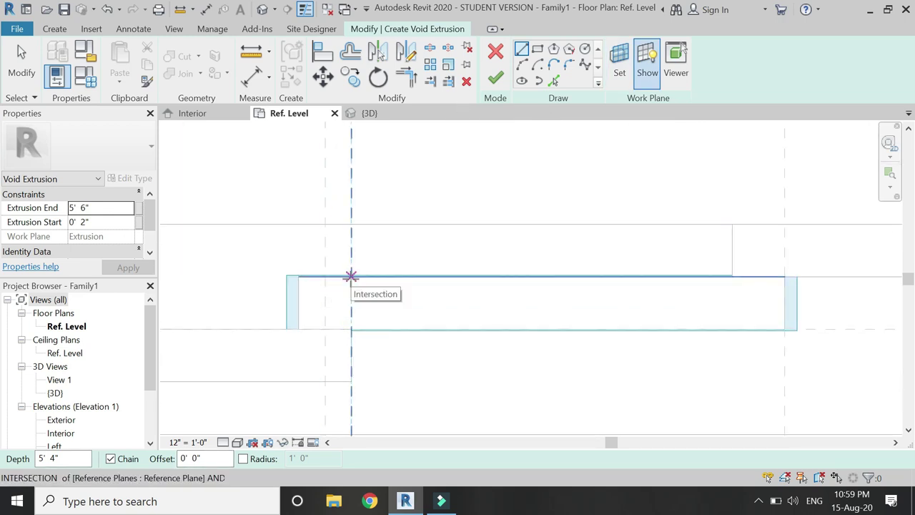
pyautogui.click(351, 276)
pyautogui.click(351, 329)
pyautogui.press('Escape')
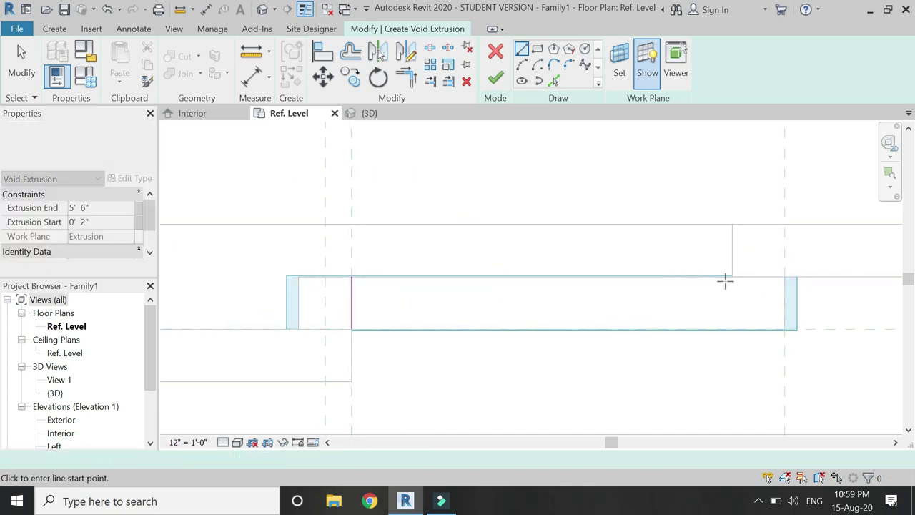
pyautogui.click(732, 276)
pyautogui.click(732, 328)
pyautogui.press('Escape')
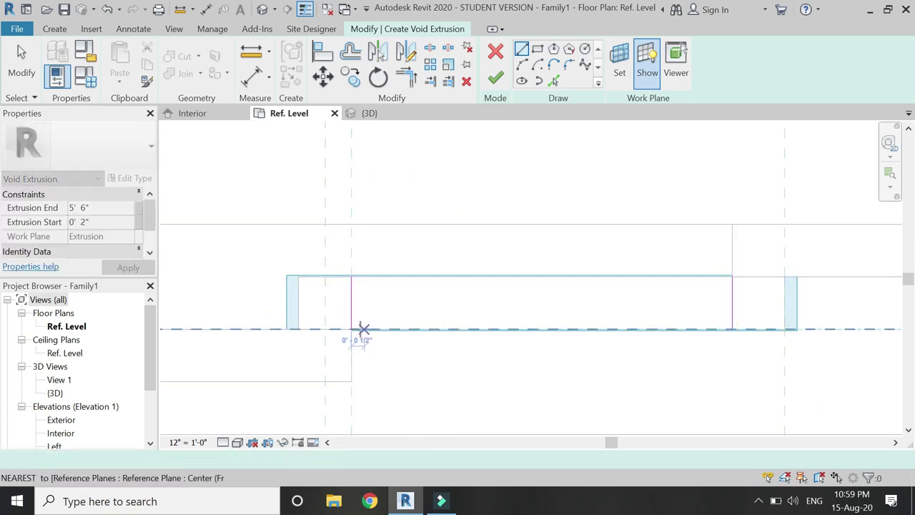
# Step: Close the void profile with two long lines along the second panel's front and back faces
pyautogui.click(351, 329)
pyautogui.click(732, 328)
pyautogui.press('Escape')
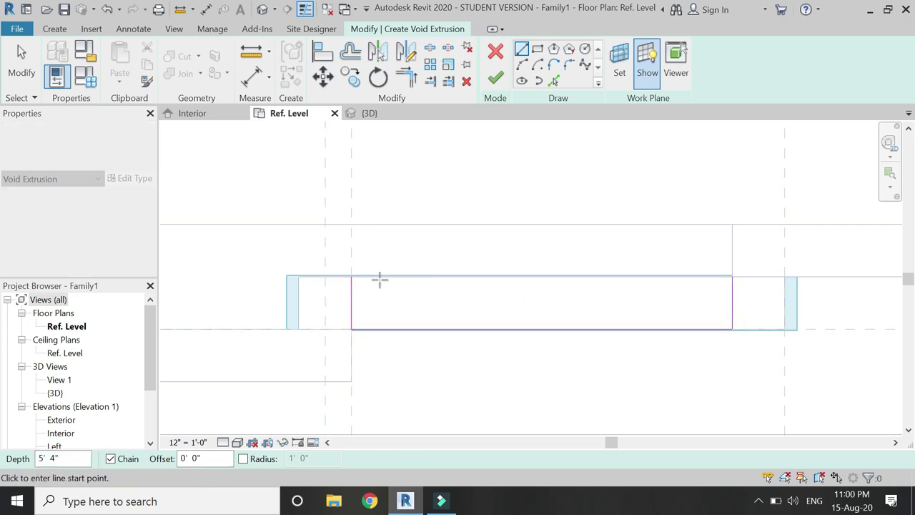
pyautogui.click(351, 276)
pyautogui.click(731, 276)
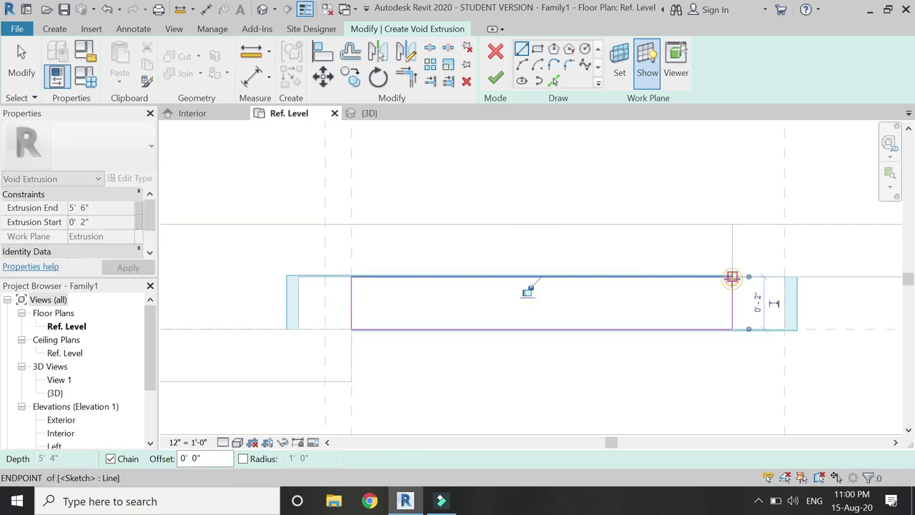
pyautogui.press('Escape')
pyautogui.press('Escape')
# Step: Align the profile's long lines to the second panel's faces and finish the void extrusion in the Interior elevation
pyautogui.press('a')
pyautogui.press('l')
pyautogui.click(313, 278)
pyautogui.click(411, 278)
pyautogui.click(756, 329)
pyautogui.click(683, 329)
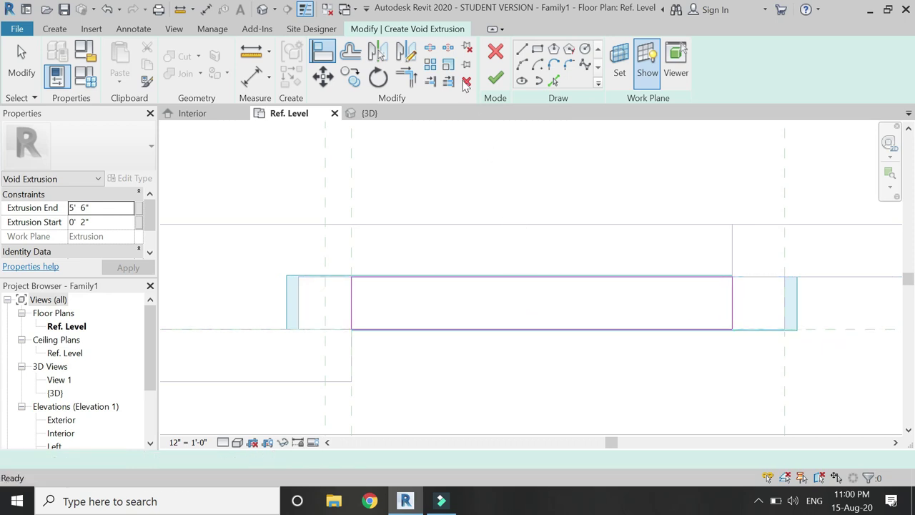
pyautogui.press('Escape')
pyautogui.click(189, 113)
pyautogui.click(495, 78)
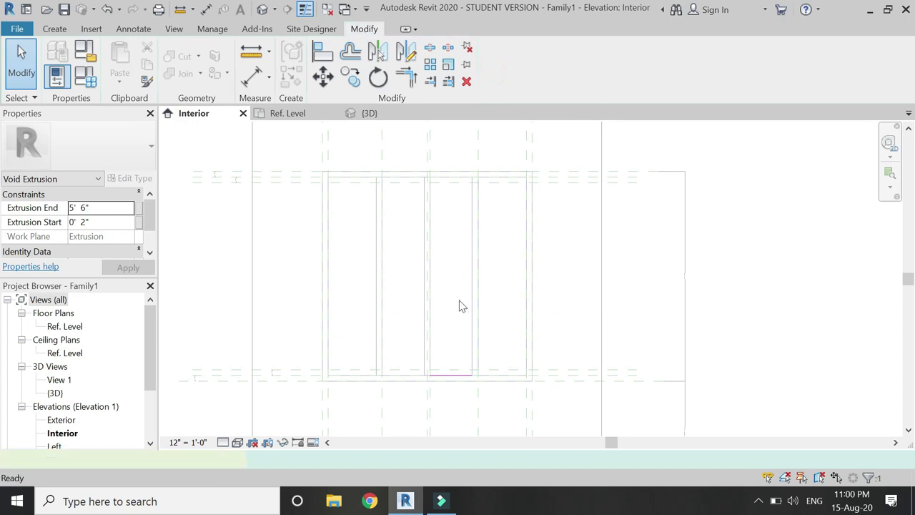
# Step: Align and lock the void's top and bottom edges to the reference planes offset 2" inside the frame
pyautogui.click(468, 328)
pyautogui.scroll(1, 447, 204)
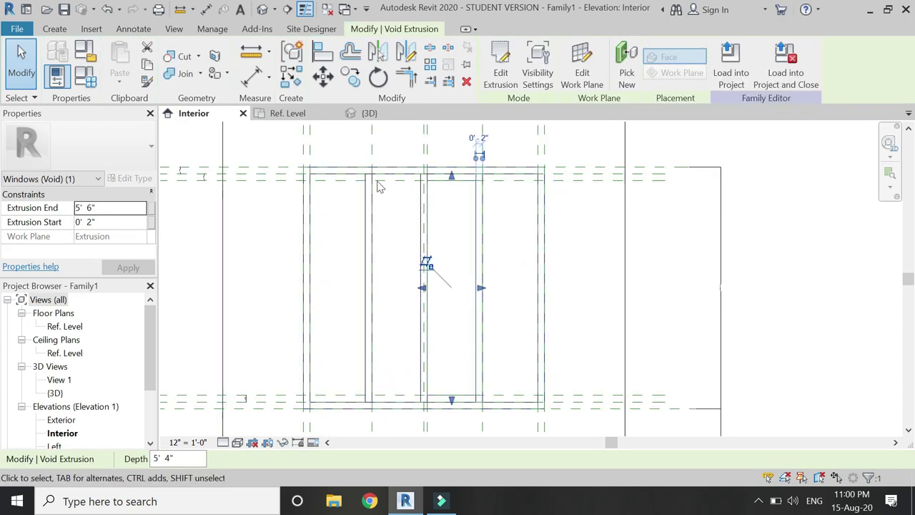
pyautogui.press('a')
pyautogui.press('l')
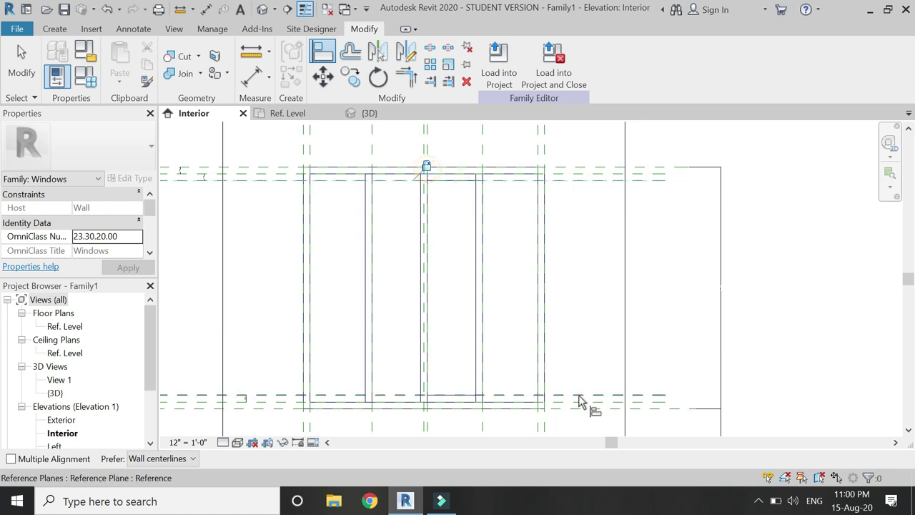
pyautogui.click(513, 394)
pyautogui.click(454, 400)
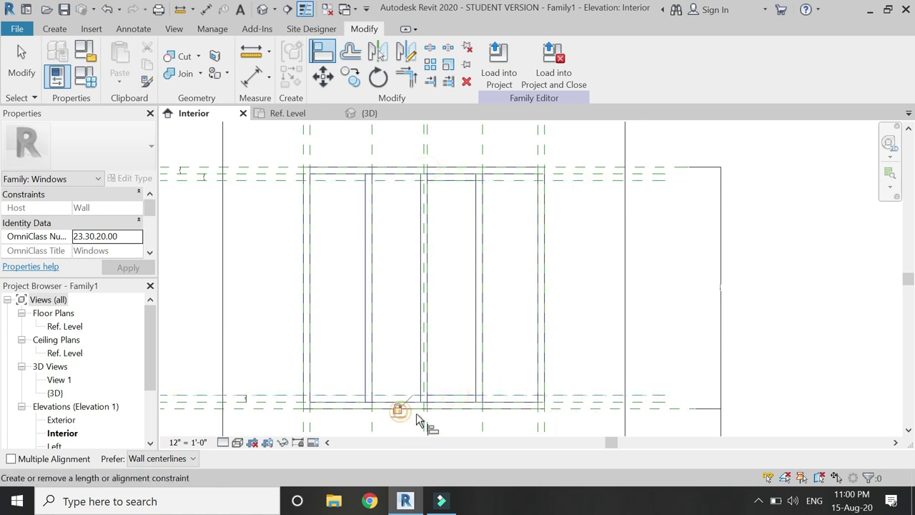
# Step: Check the second panel's finished void extrusion in the Ref. Level plan view
pyautogui.press('Escape')
pyautogui.click(308, 114)
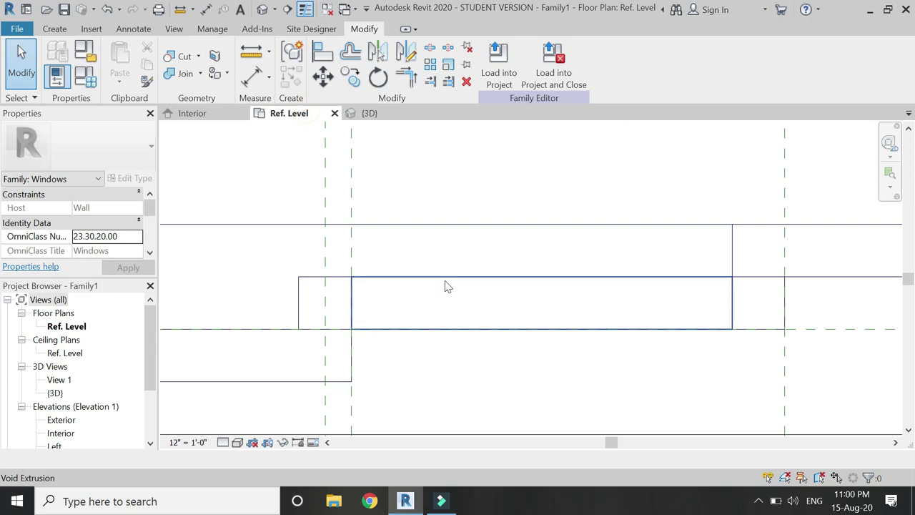
pyautogui.click(590, 279)
pyautogui.press('Escape')
pyautogui.scroll(-2, 670, 331)
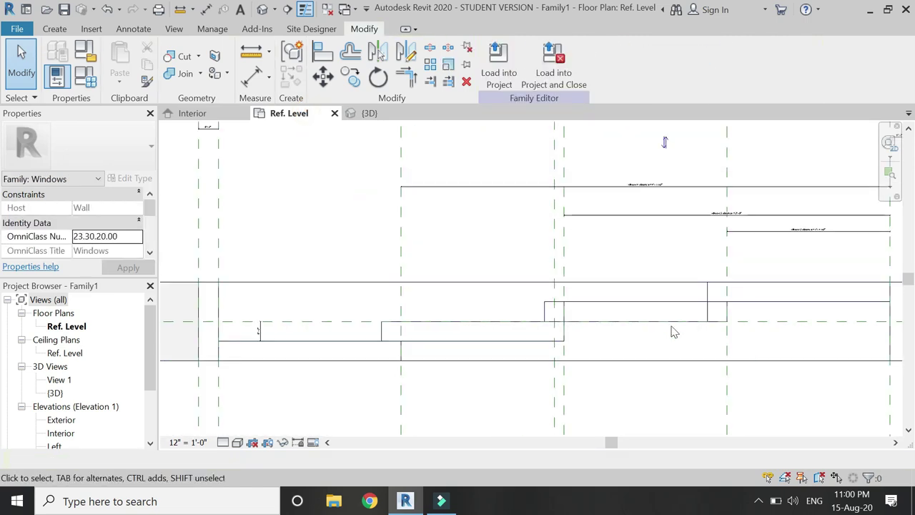
pyautogui.scroll(1, 446, 353)
pyautogui.scroll(-1, 279, 174)
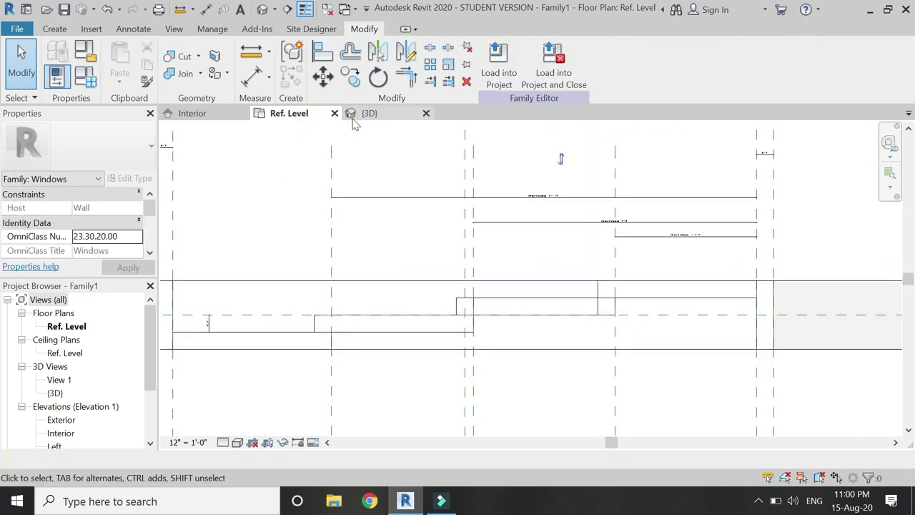
# Step: Start a void extrusion in the 3D view and set its work plane to the first panel's bottom face
pyautogui.click(361, 115)
pyautogui.keyDown('shift'); pyautogui.moveTo(376, 300); pyautogui.dragTo(472, 336, button='middle'); pyautogui.keyUp('shift')
pyautogui.click(54, 28)
pyautogui.click(198, 82)
pyautogui.click(205, 102)
pyautogui.click(619, 60)
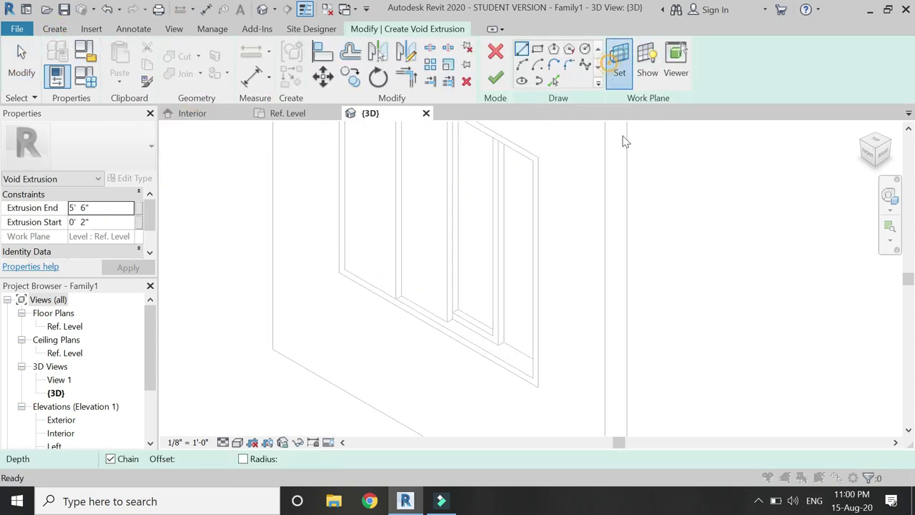
pyautogui.click(633, 316)
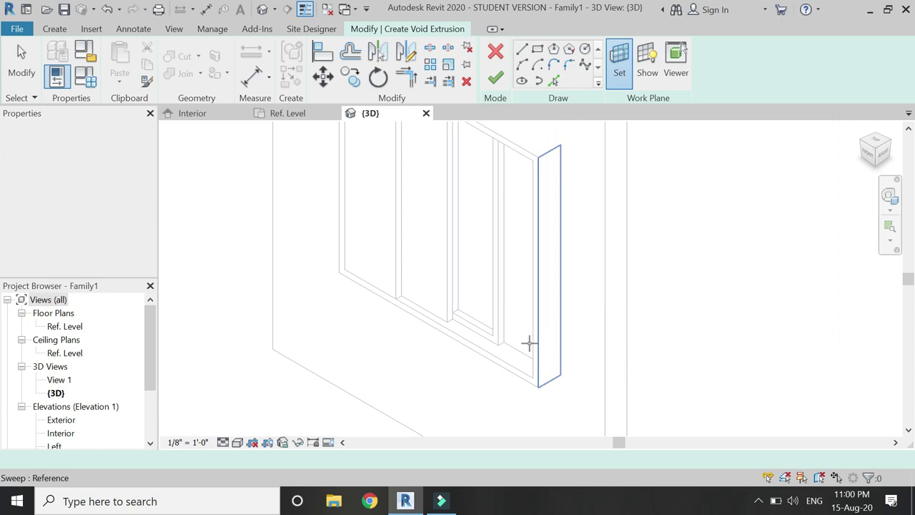
pyautogui.click(515, 345)
pyautogui.click(515, 346)
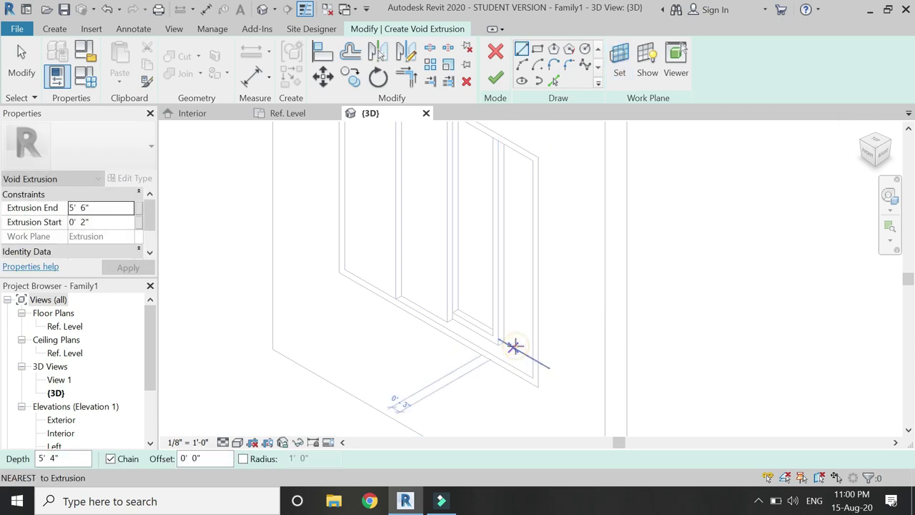
# Step: Show the work plane in the Ref. Level plan and sketch a 2" end line across the first panel's thickness at the second panel's right edge
pyautogui.click(300, 118)
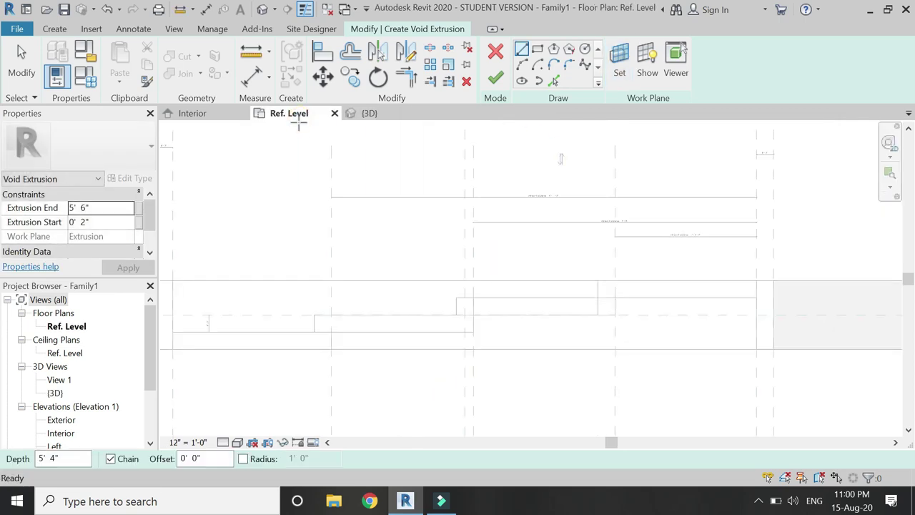
pyautogui.click(647, 61)
pyautogui.scroll(2, 682, 252)
pyautogui.scroll(1, 567, 263)
pyautogui.click(287, 270)
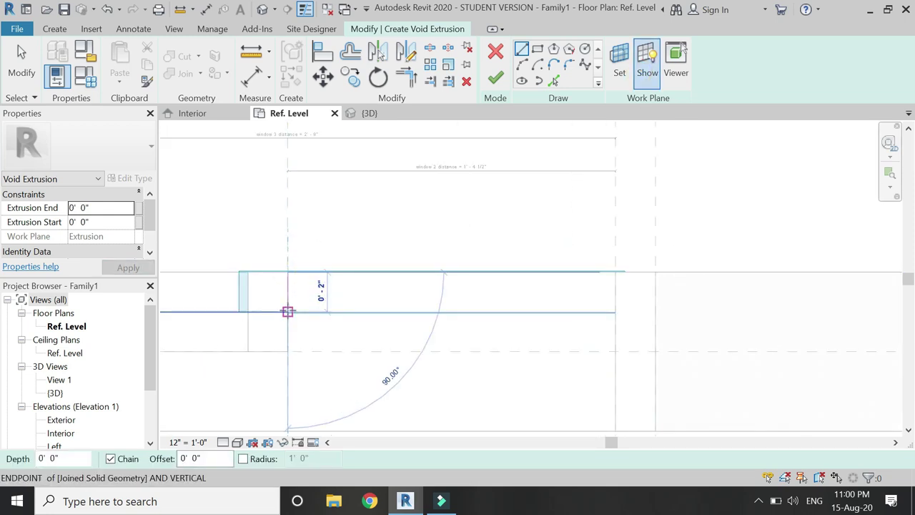
pyautogui.click(287, 310)
pyautogui.press('Escape')
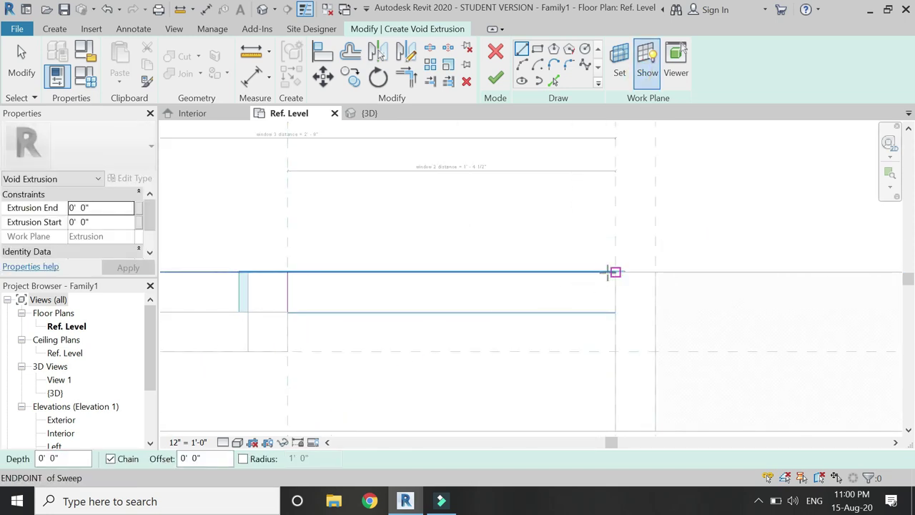
# Step: Close the void's rectangular profile along the first panel's faces, ending about 2" short of the frame's inner edge
pyautogui.click(609, 272)
pyautogui.click(576, 271)
pyautogui.click(576, 312)
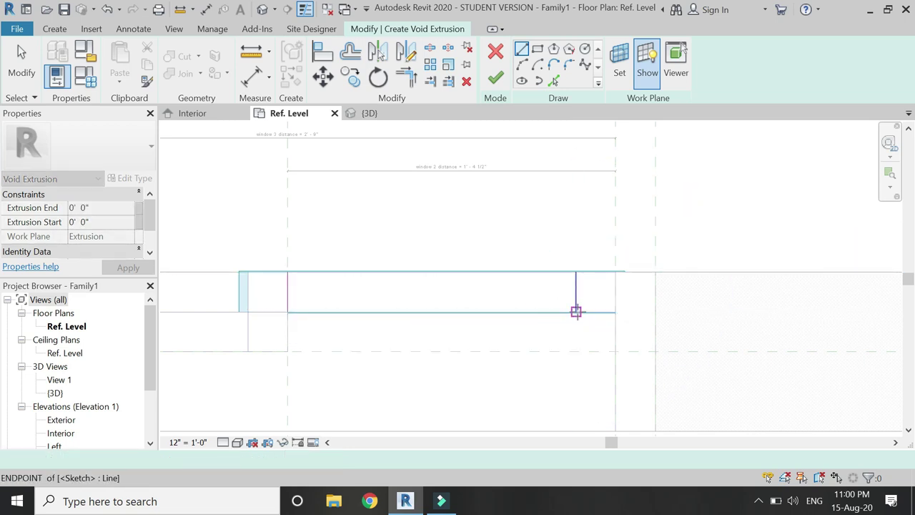
pyautogui.click(288, 311)
pyautogui.click(423, 283)
# Step: Align the profile's long lines to the first panel's faces and finish the void extrusion
pyautogui.press('a')
pyautogui.press('l')
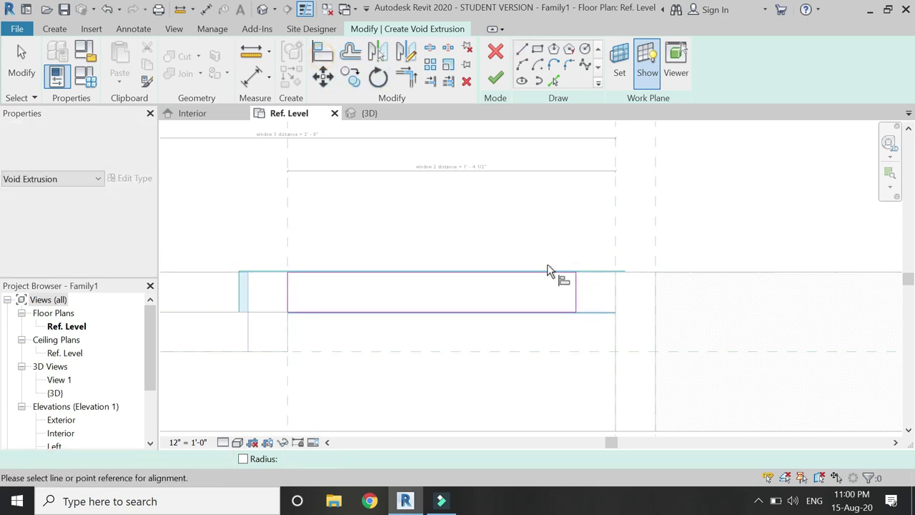
pyautogui.click(598, 312)
pyautogui.click(551, 313)
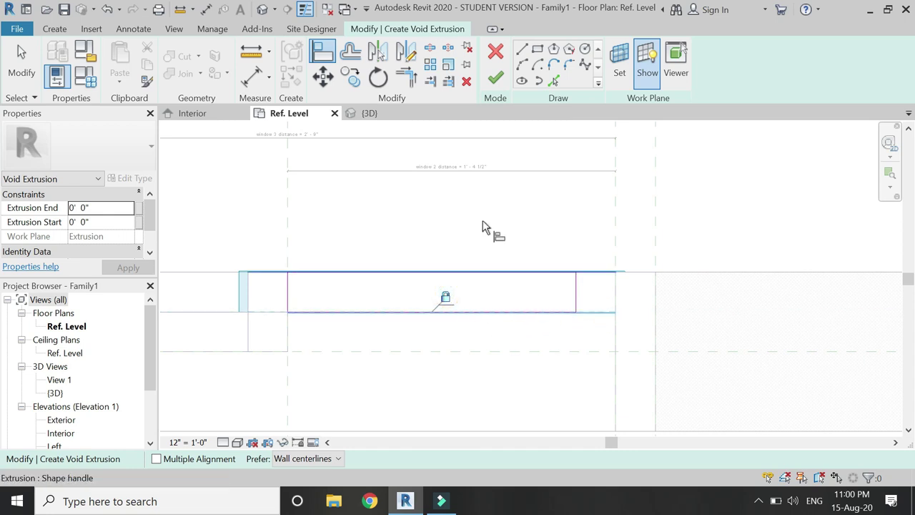
pyautogui.click(495, 78)
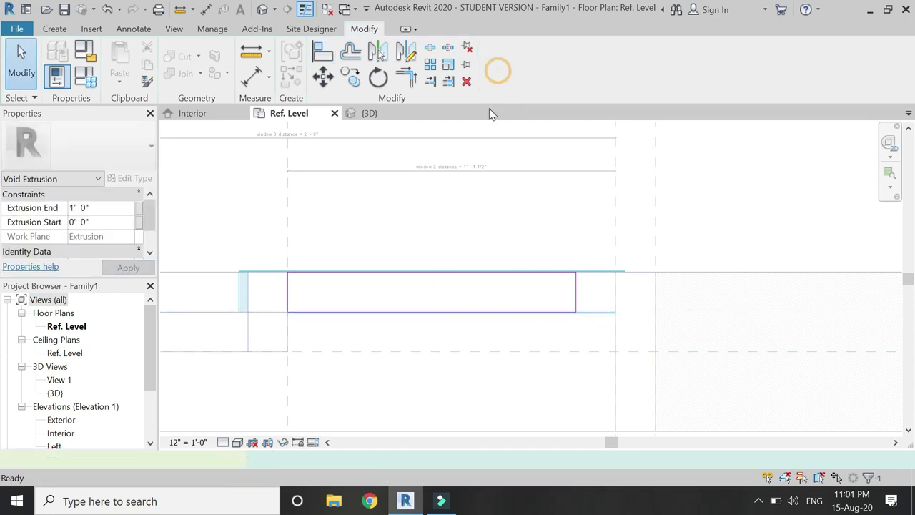
# Step: Align the first panel void's top and bottom edges to the reference planes offset 2" inside the frame in the Interior elevation
pyautogui.click(220, 113)
pyautogui.click(325, 57)
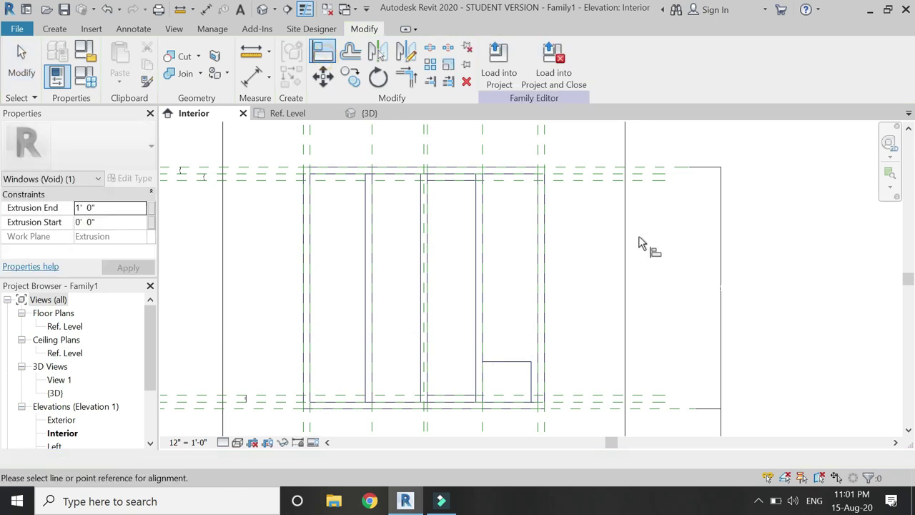
pyautogui.click(518, 364)
pyautogui.click(604, 397)
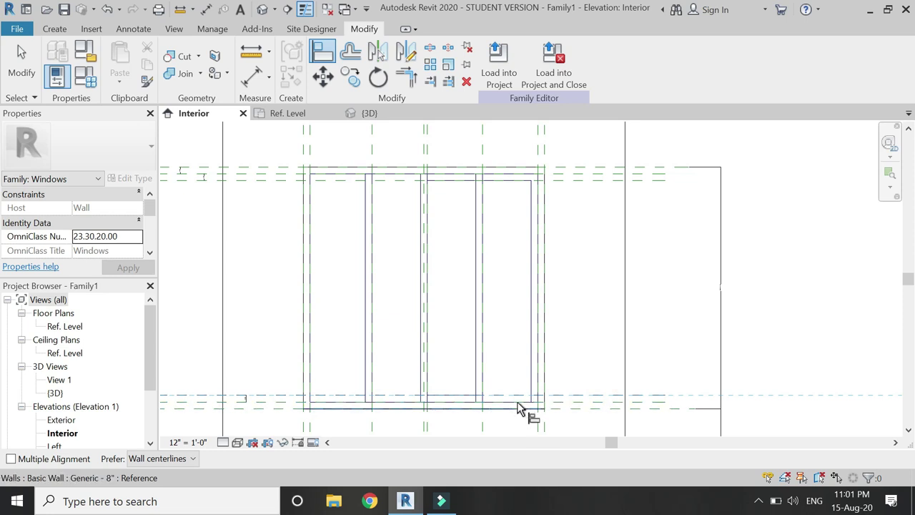
pyautogui.click(517, 408)
pyautogui.press('Escape')
pyautogui.press('Escape')
pyautogui.click(506, 408)
pyautogui.scroll(3, 504, 409)
pyautogui.moveTo(504, 409); pyautogui.dragTo(462, 403)
pyautogui.scroll(-3, 574, 374)
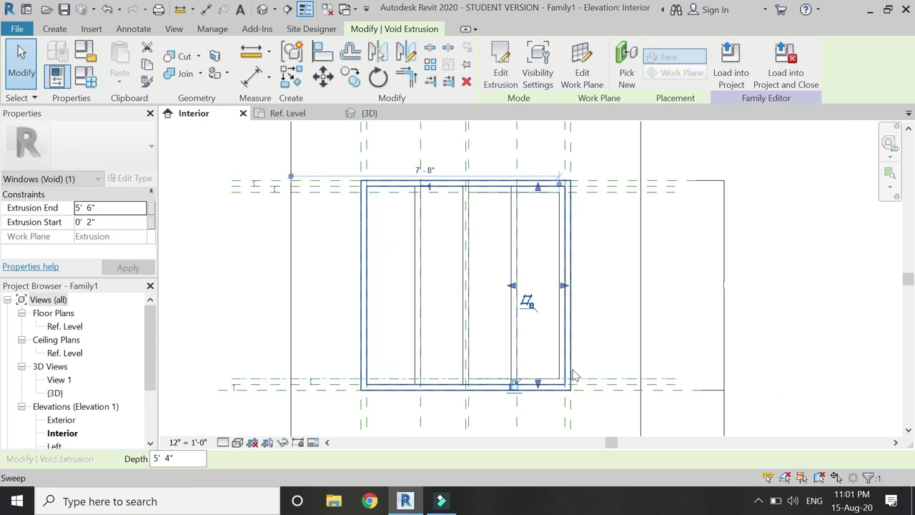
pyautogui.press('Escape')
# Step: Start another void extrusion from the 3D view and choose to pick a plane as its work plane
pyautogui.click(295, 113)
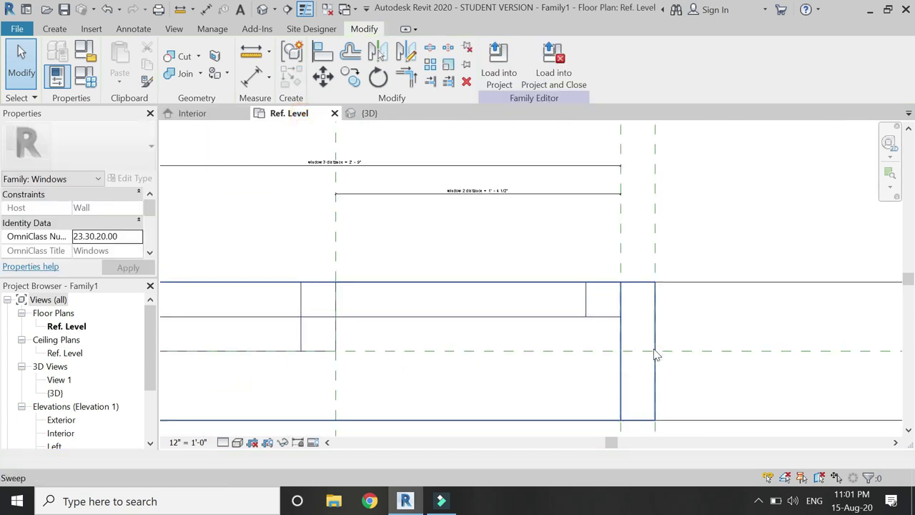
pyautogui.scroll(-3, 657, 355)
pyautogui.scroll(2, 517, 310)
pyautogui.click(369, 113)
pyautogui.moveTo(414, 245); pyautogui.dragTo(457, 272, button='middle')
pyautogui.click(54, 29)
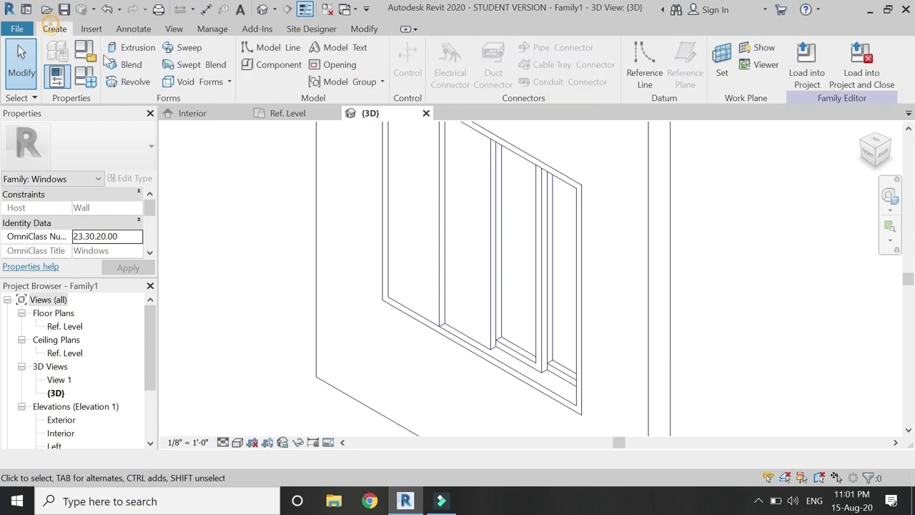
pyautogui.click(188, 81)
pyautogui.click(192, 100)
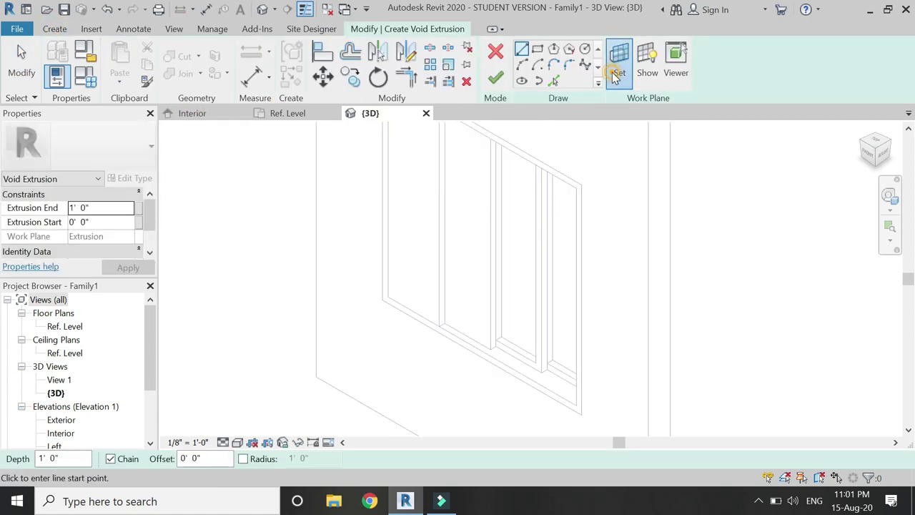
pyautogui.click(616, 75)
pyautogui.click(643, 315)
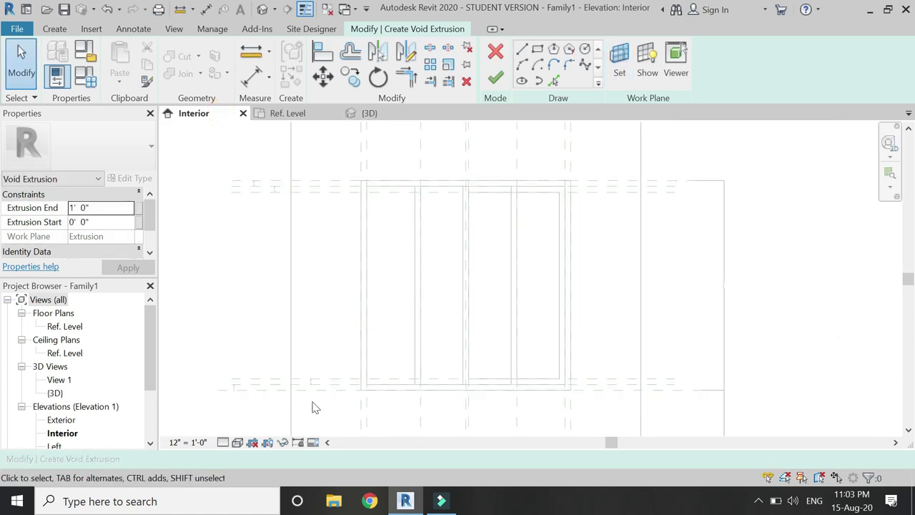
# Step: Set the Interior elevation to hidden line display and pick the third panel's face as the void's work plane
pyautogui.click(237, 442)
pyautogui.click(250, 369)
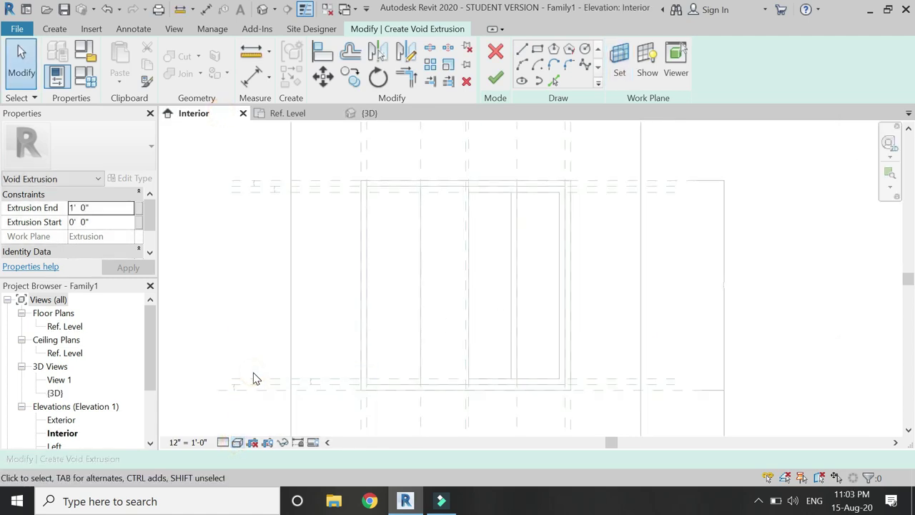
pyautogui.scroll(1, 501, 348)
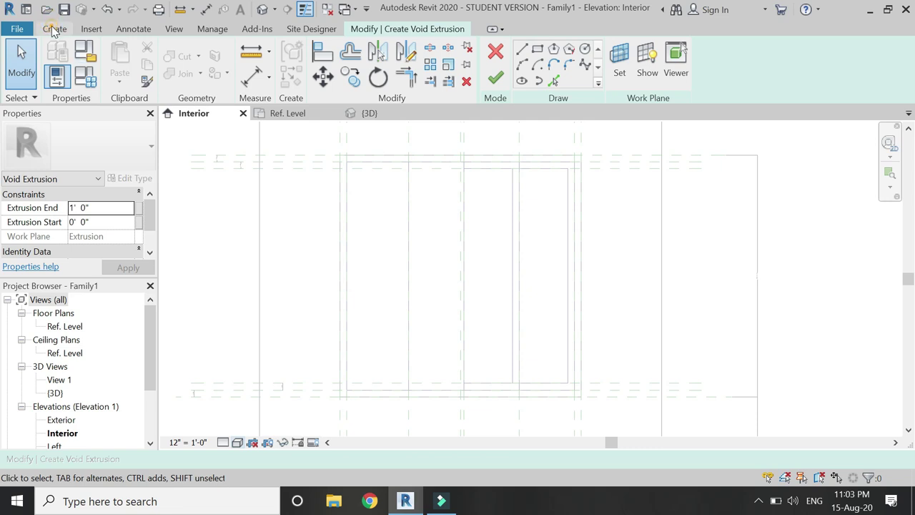
pyautogui.click(53, 28)
pyautogui.click(415, 29)
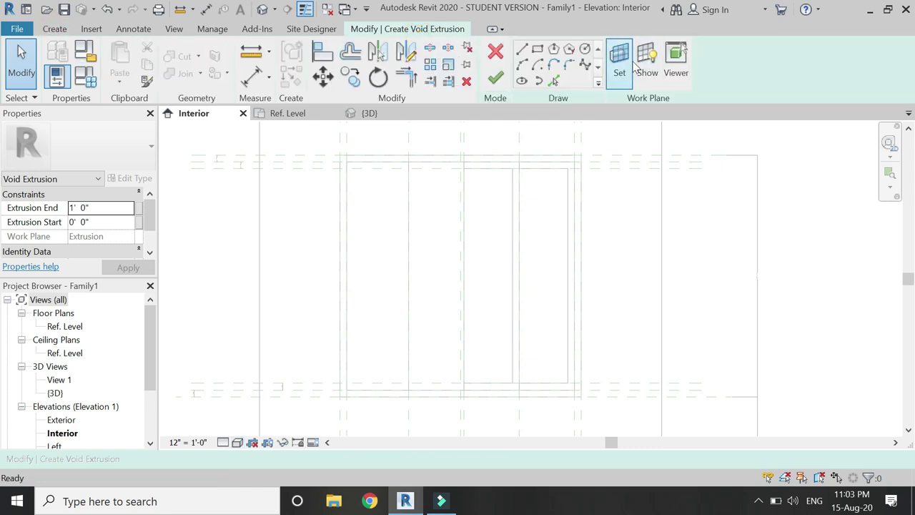
pyautogui.click(619, 63)
pyautogui.click(653, 315)
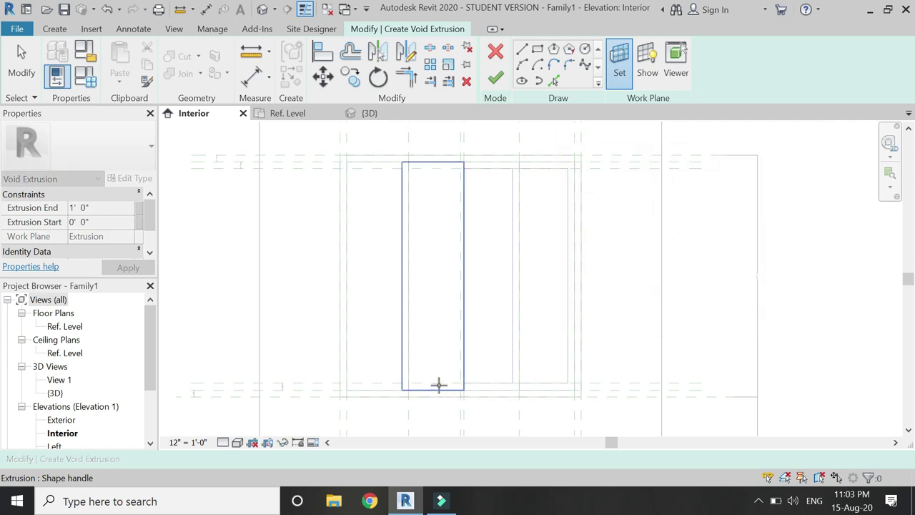
pyautogui.click(438, 384)
# Step: Sketch the void rectangle on the third panel with a -2" offset, about 1'-0 1/2" wide and 5'-4" high
pyautogui.click(218, 458)
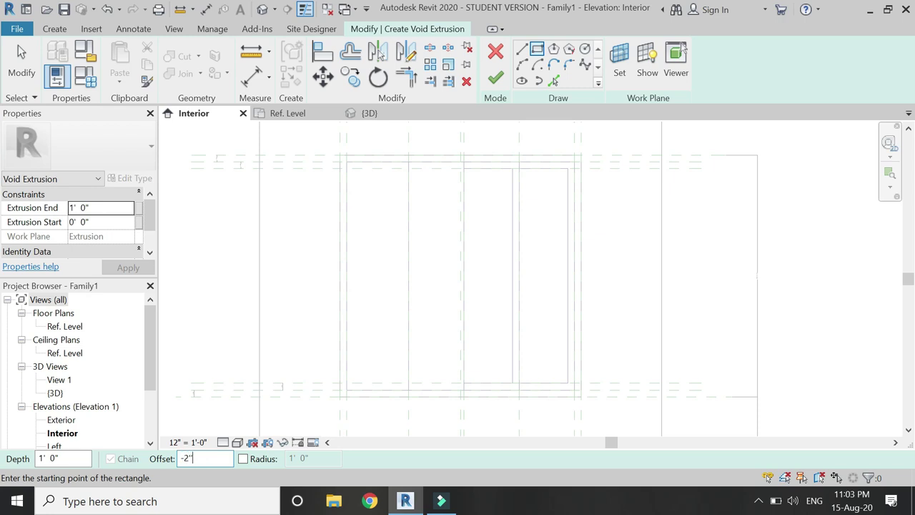
pyautogui.scroll(2, 457, 175)
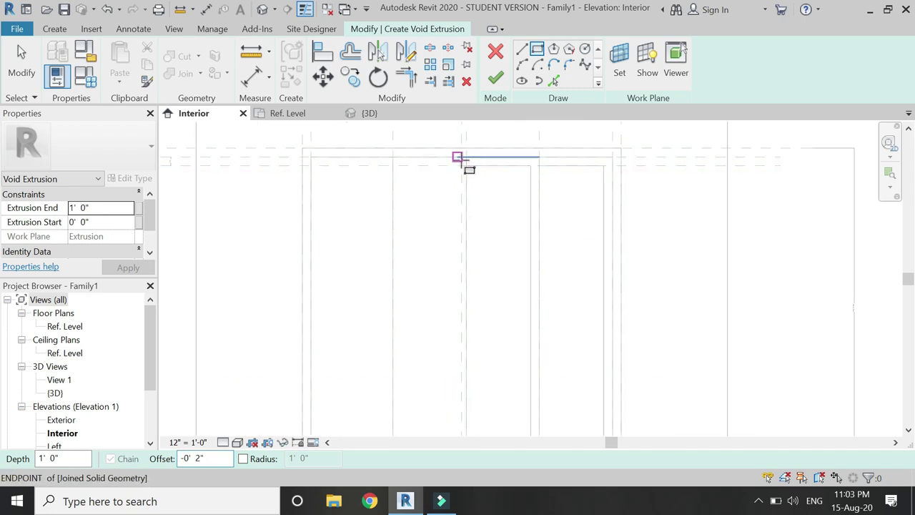
pyautogui.click(462, 159)
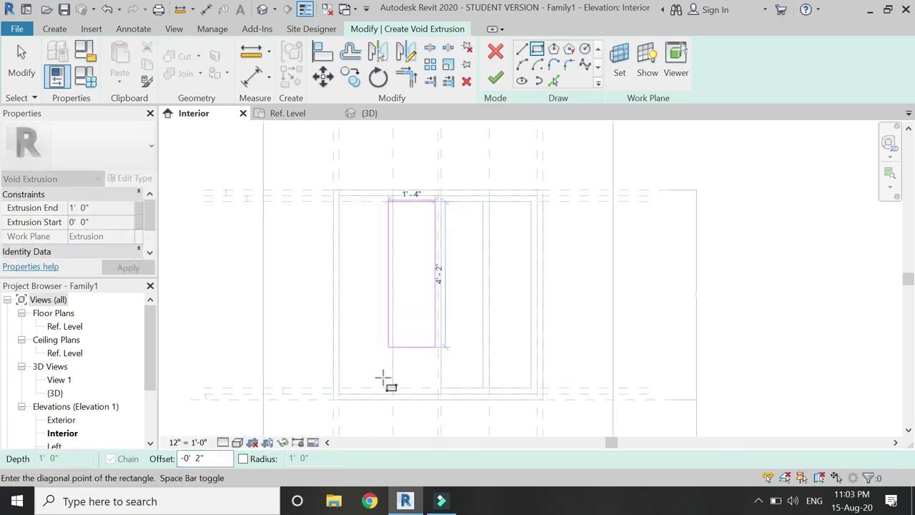
pyautogui.click(397, 400)
pyautogui.scroll(-2, 419, 384)
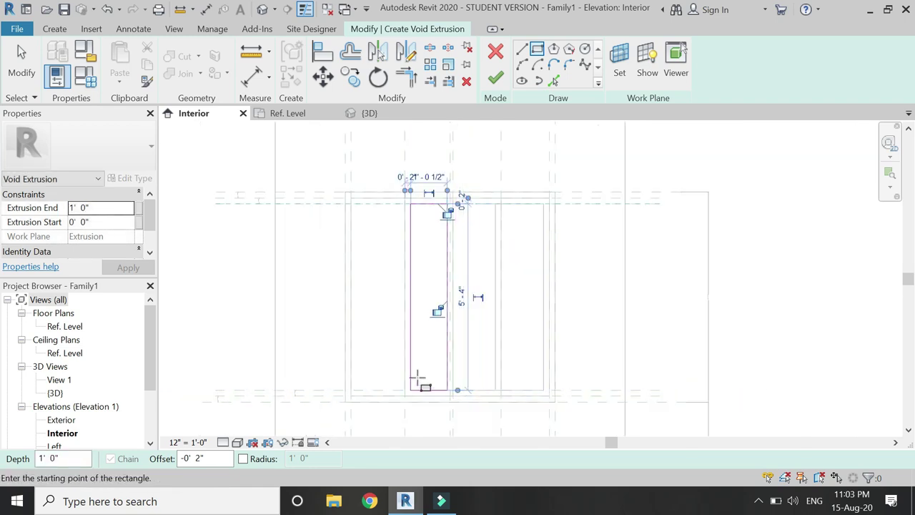
pyautogui.scroll(1, 420, 299)
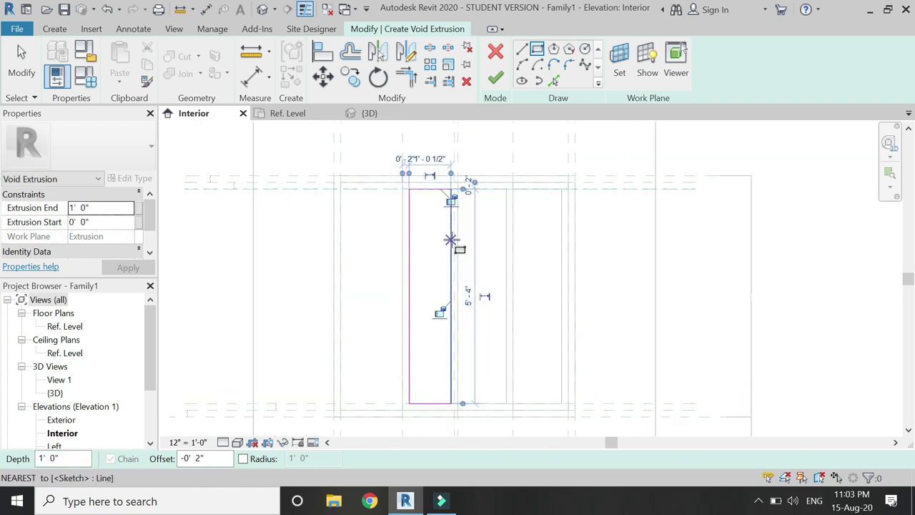
pyautogui.scroll(4, 452, 227)
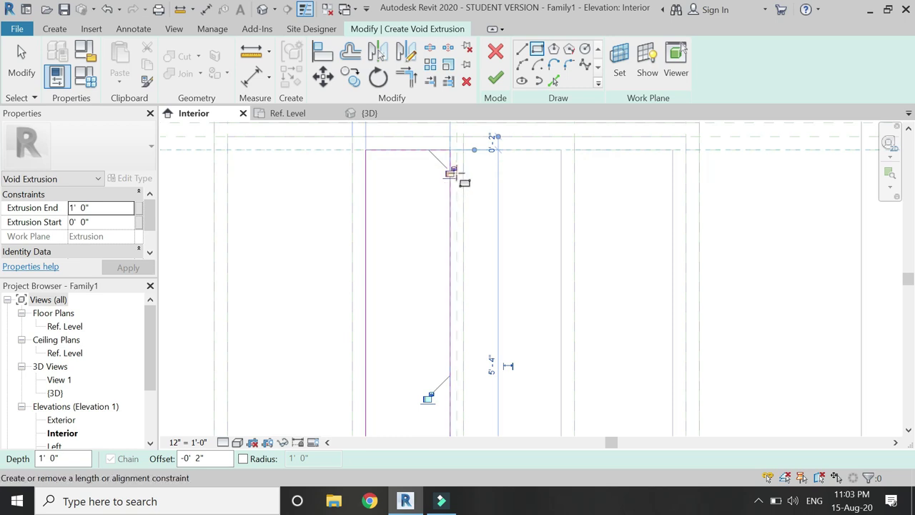
pyautogui.scroll(-3, 402, 174)
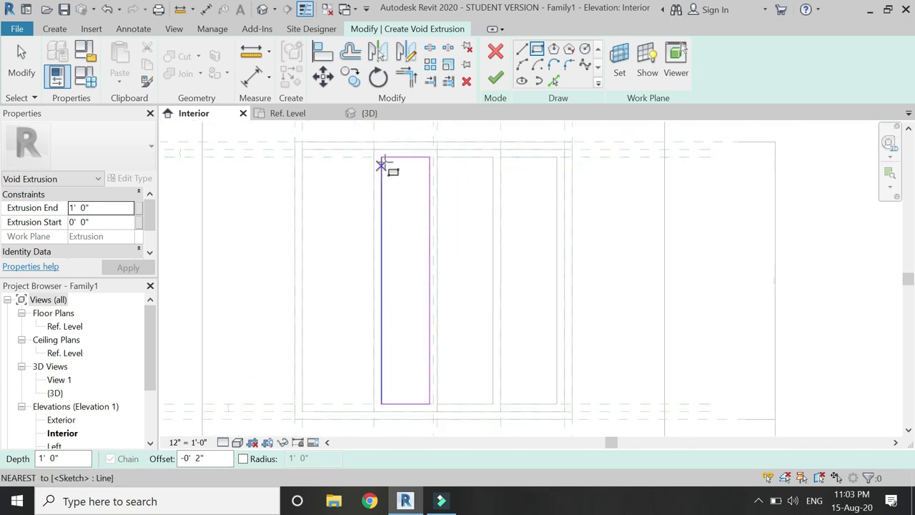
# Step: Align the void rectangle's bottom line to the lower reference plane offset 2" inside the frame
pyautogui.click(322, 57)
pyautogui.scroll(1, 613, 410)
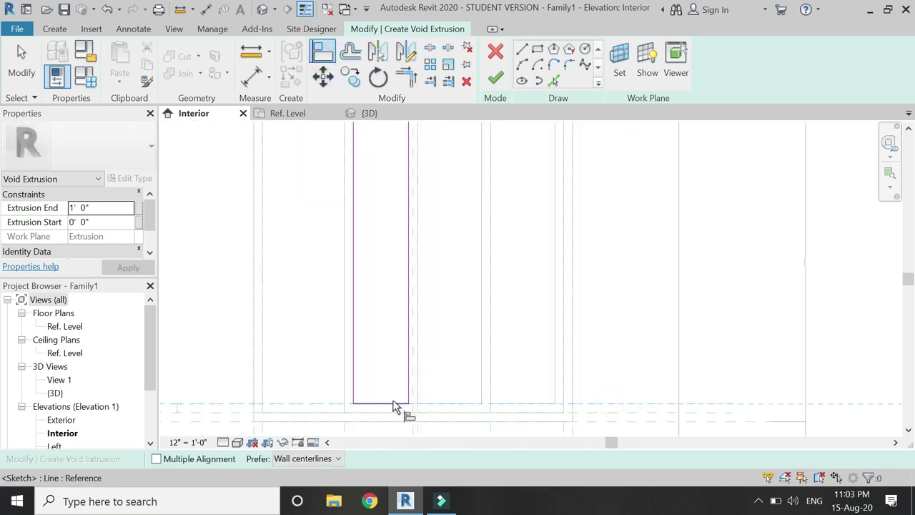
pyautogui.scroll(-2, 450, 411)
pyautogui.press('Escape')
pyautogui.scroll(2, 372, 218)
pyautogui.click(383, 207)
pyautogui.moveTo(385, 223)
pyautogui.mouseDown()
pyautogui.moveTo(333, 235)
pyautogui.moveTo(388, 255)
pyautogui.mouseUp()
pyautogui.press('Escape')
pyautogui.scroll(-2, 397, 279)
# Step: Finish the third panel's void extrusion and adjust its depth to 2" across the panel's thickness in the Ref. Level plan
pyautogui.click(285, 114)
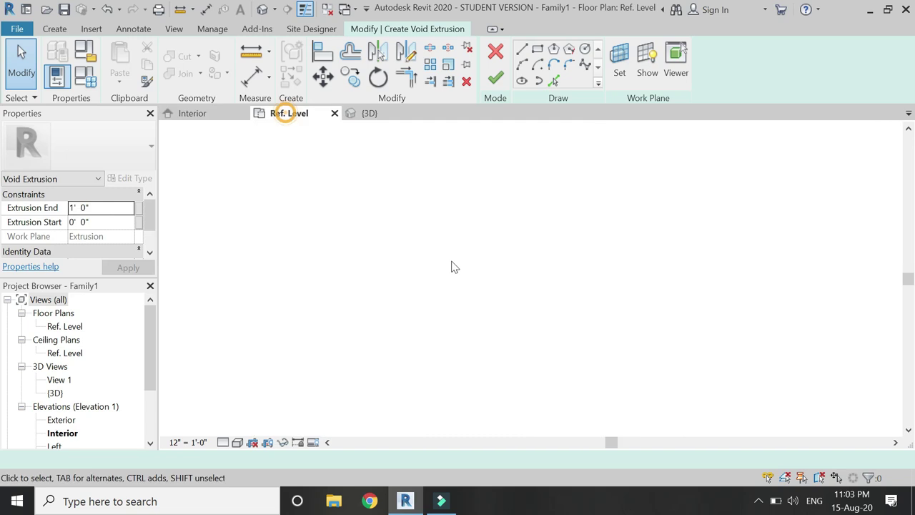
pyautogui.scroll(1, 481, 297)
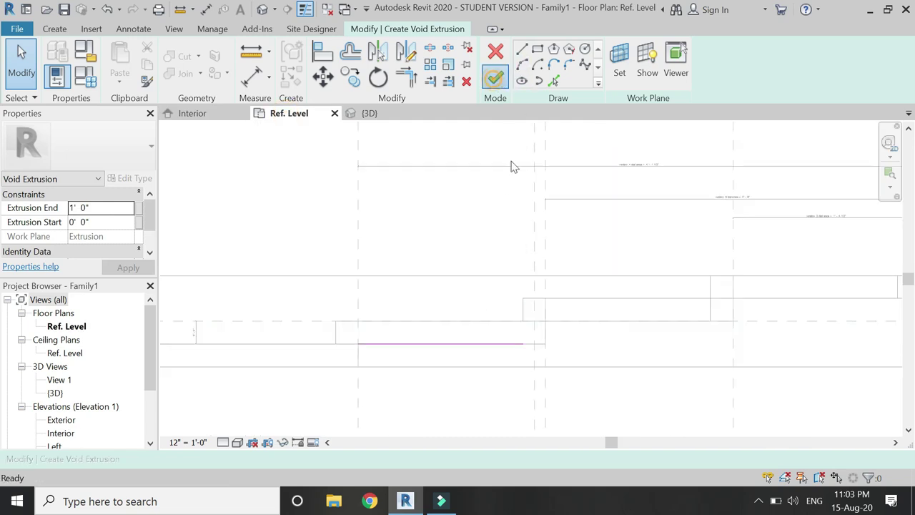
pyautogui.moveTo(445, 308); pyautogui.dragTo(454, 327)
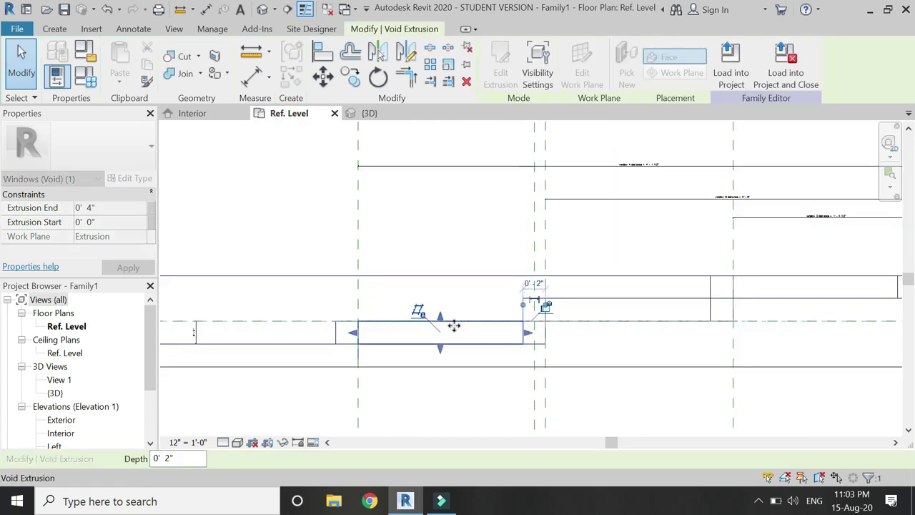
# Step: Align the third panel's void edge to the panel's face in the Ref. Level plan and lock the alignment
pyautogui.click(537, 327)
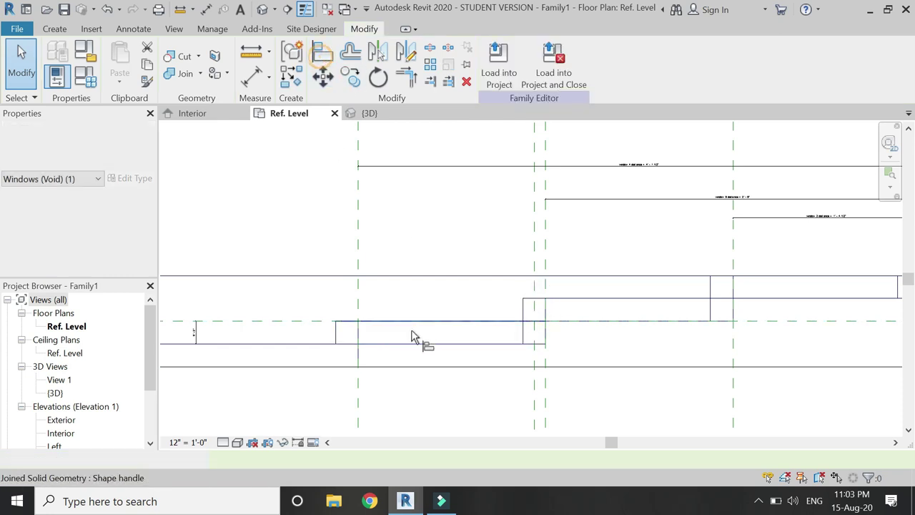
pyautogui.scroll(1, 340, 320)
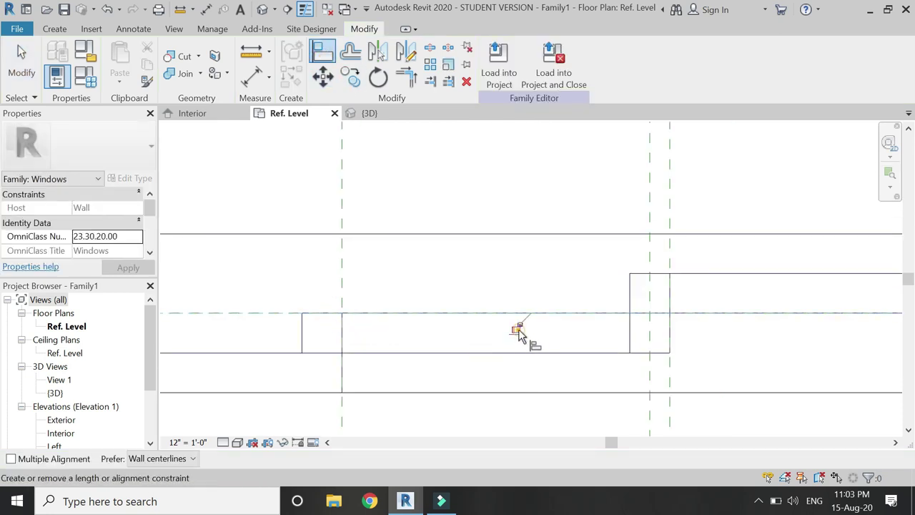
pyautogui.scroll(-1, 510, 333)
pyautogui.press('Escape')
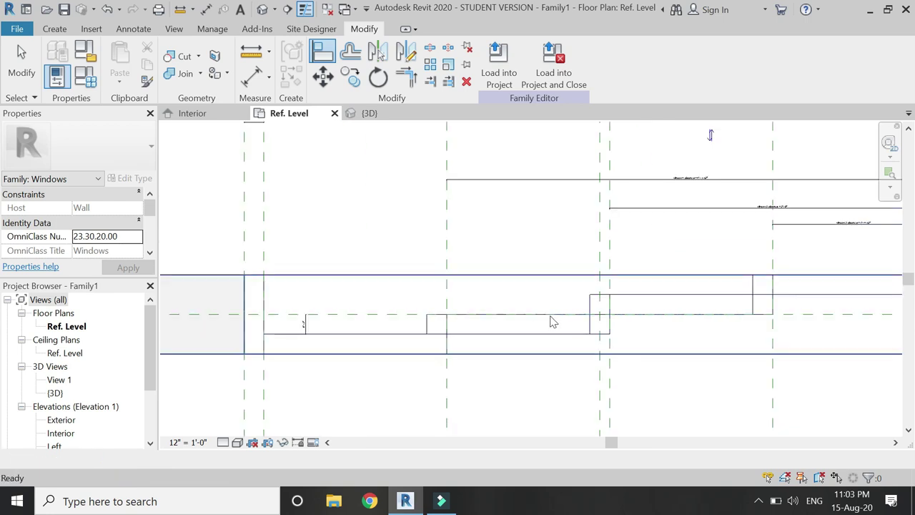
# Step: Start a void extrusion in the Interior elevation and pick the fourth panel's face as its work plane
pyautogui.click(194, 114)
pyautogui.scroll(1, 482, 260)
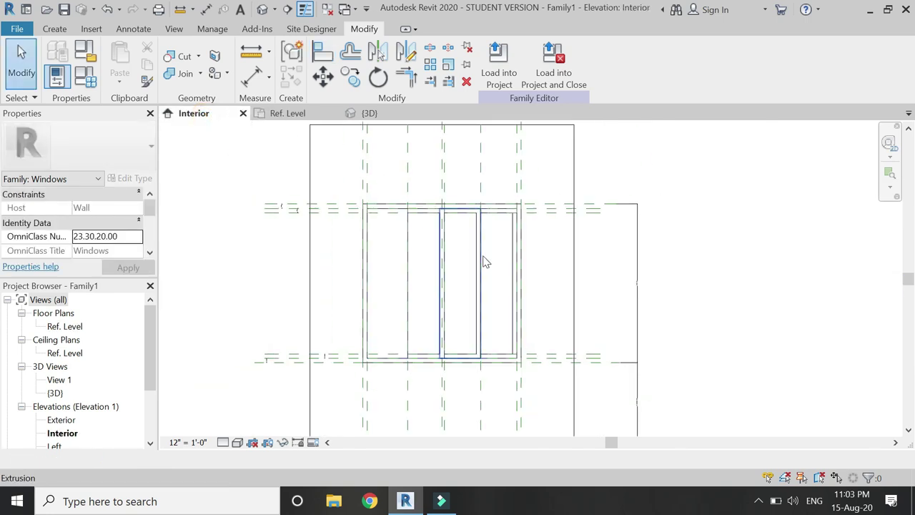
pyautogui.scroll(-1, 353, 272)
pyautogui.click(54, 28)
pyautogui.click(195, 81)
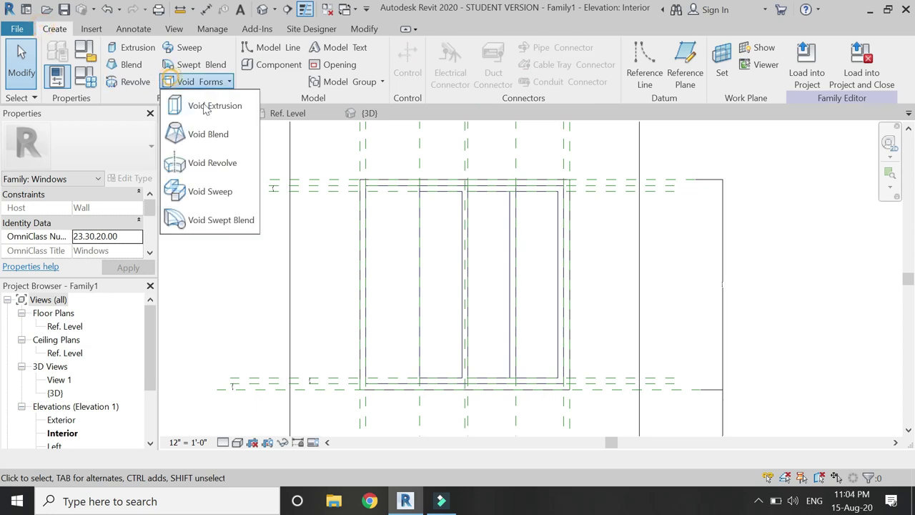
pyautogui.click(208, 161)
pyautogui.click(616, 75)
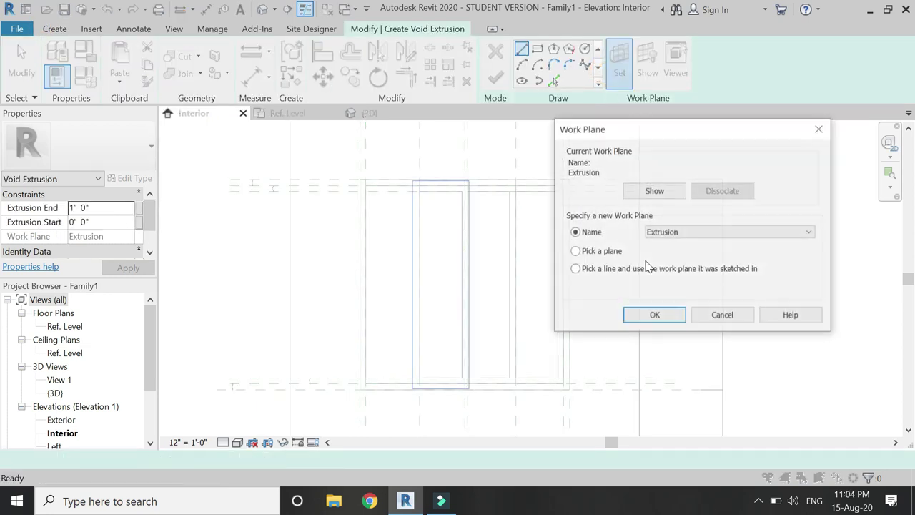
pyautogui.click(652, 314)
pyautogui.click(400, 386)
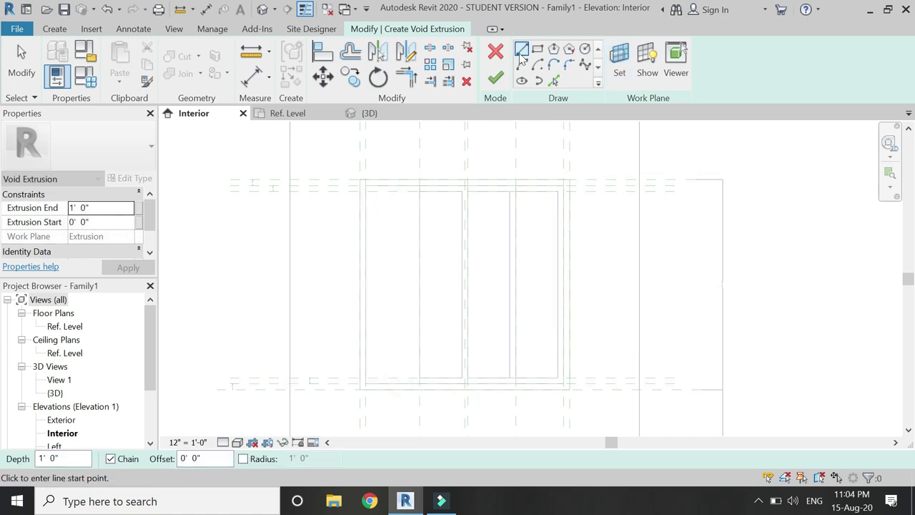
# Step: Sketch the void rectangle on the fourth panel with a -2" offset, about 1'-2 1/2" wide and 5'-4" high
pyautogui.click(537, 49)
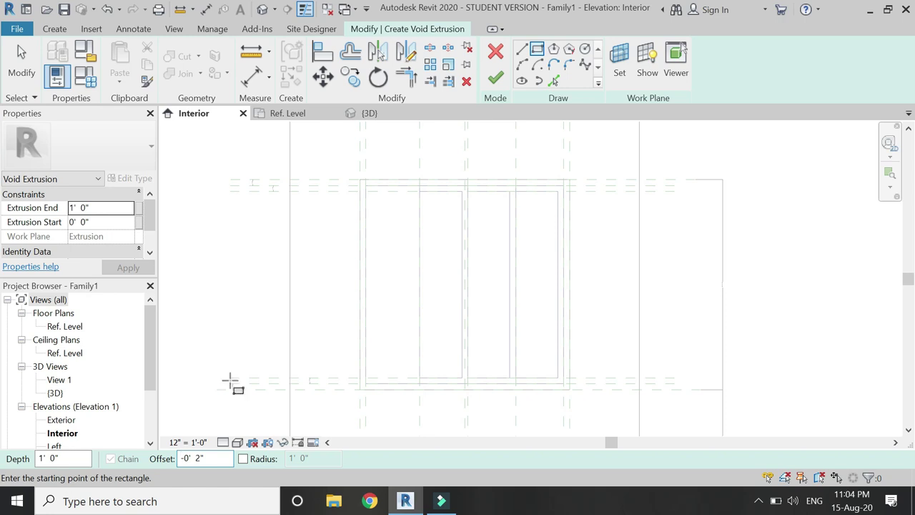
pyautogui.scroll(2, 454, 202)
pyautogui.click(415, 184)
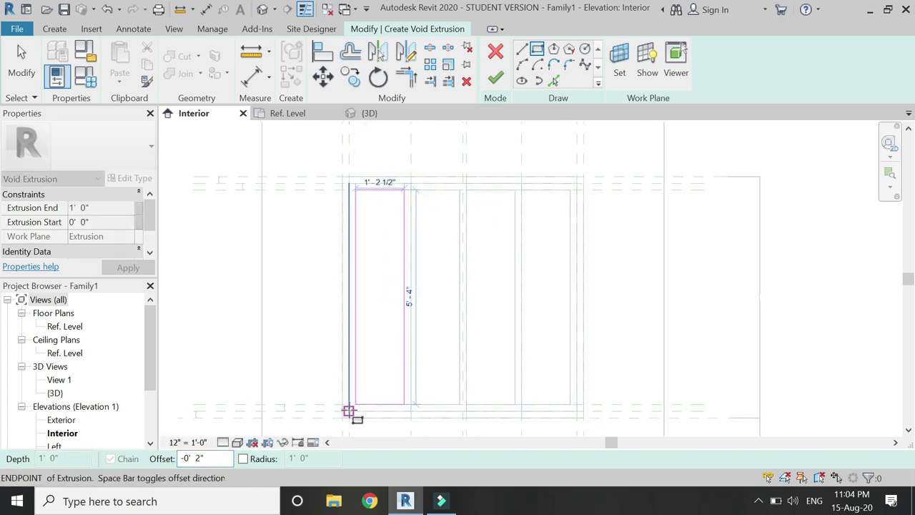
pyautogui.click(348, 411)
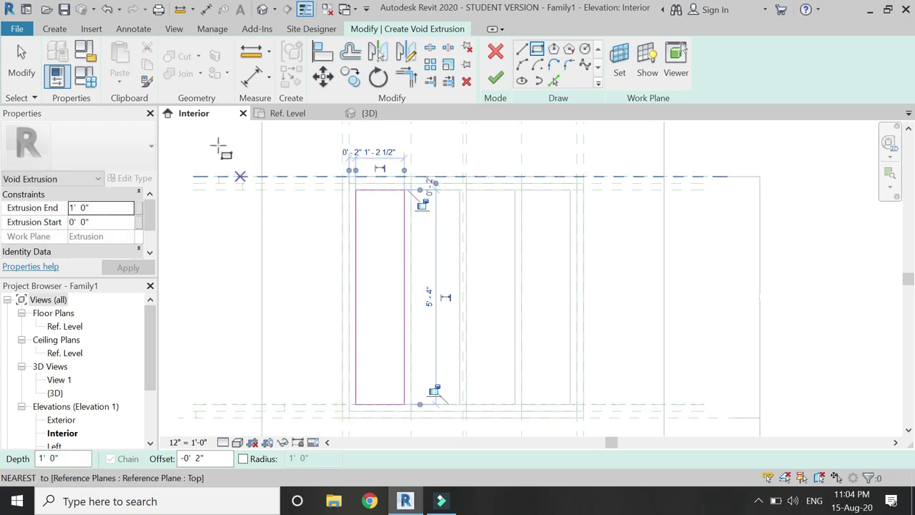
# Step: Finish the fourth panel's void extrusion and adjust its depth to 2" across the panel's thickness in the Ref. Level plan
pyautogui.click(276, 114)
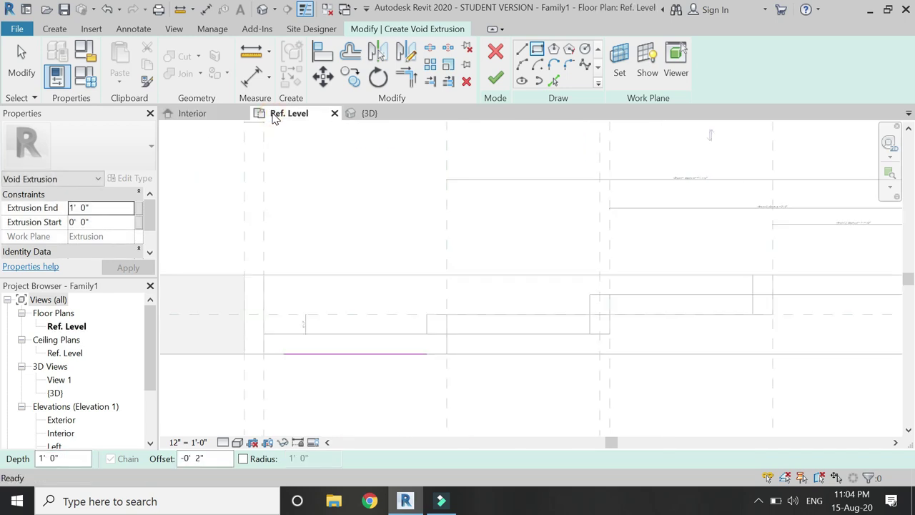
pyautogui.click(497, 82)
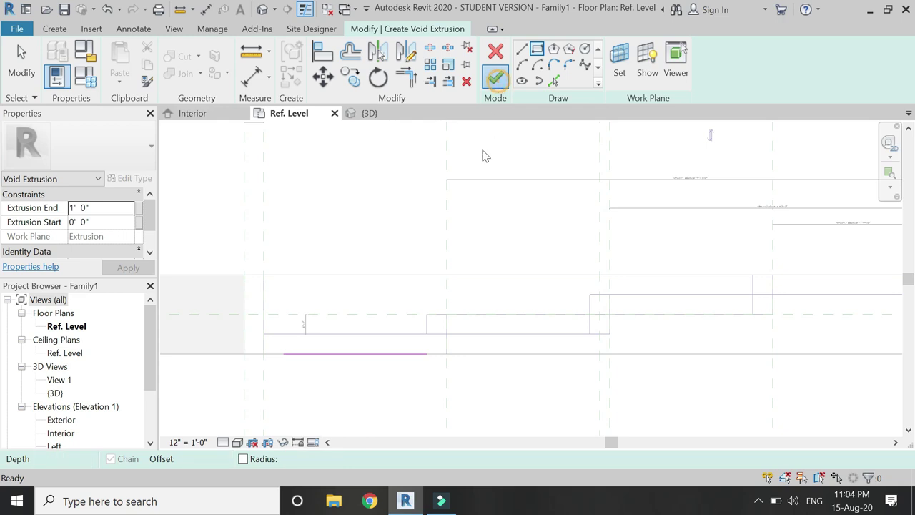
pyautogui.scroll(2, 364, 239)
pyautogui.moveTo(351, 229); pyautogui.dragTo(339, 363)
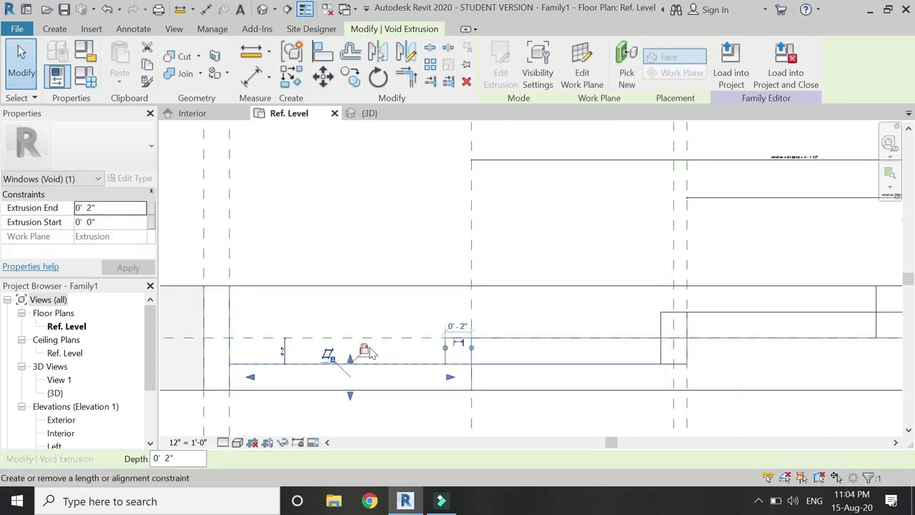
# Step: Align the fourth void's upper and lower edges to the inner horizontal reference planes in the Interior elevation
pyautogui.click(218, 113)
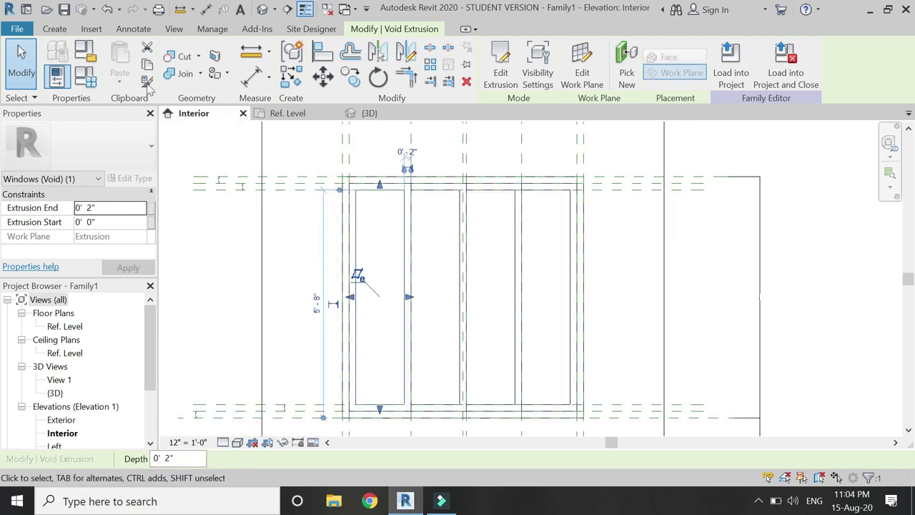
pyautogui.click(323, 52)
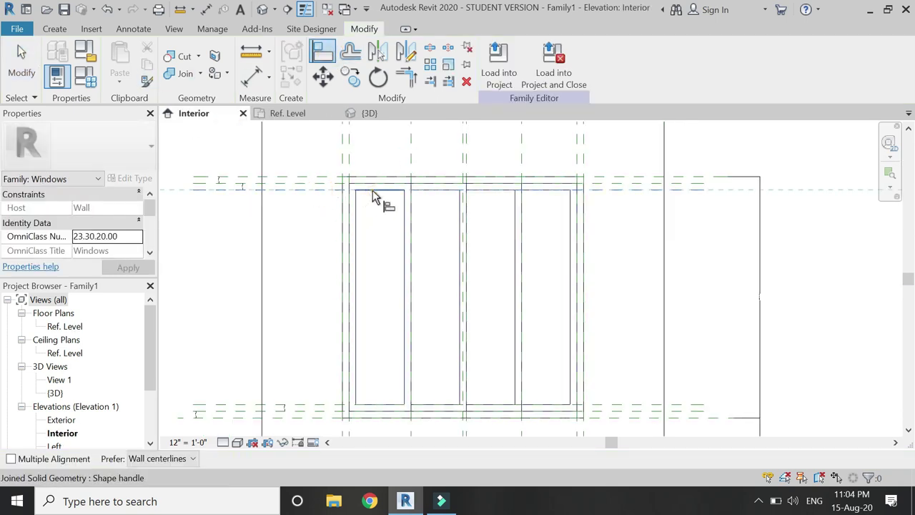
pyautogui.click(383, 408)
# Step: Start a solid extrusion in the Ref. Level plan and pick the fourth panel's void face as its work plane
pyautogui.click(279, 115)
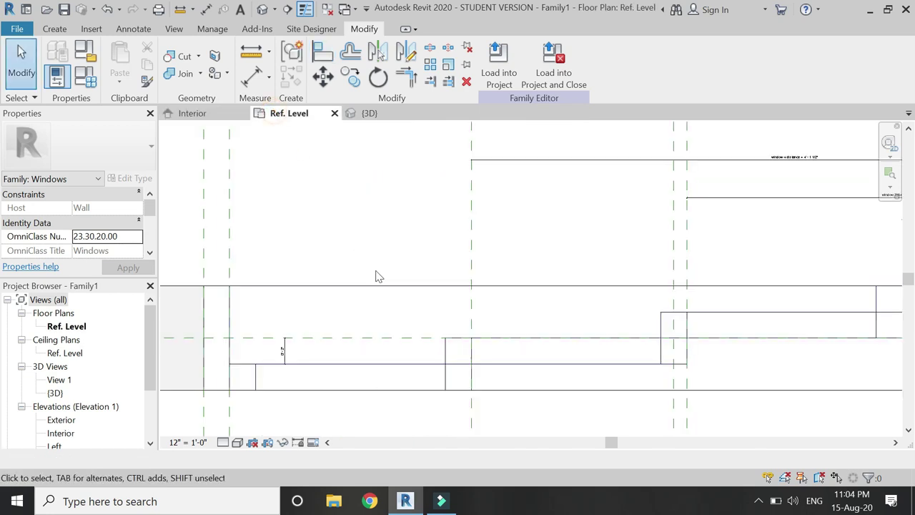
pyautogui.scroll(-3, 293, 317)
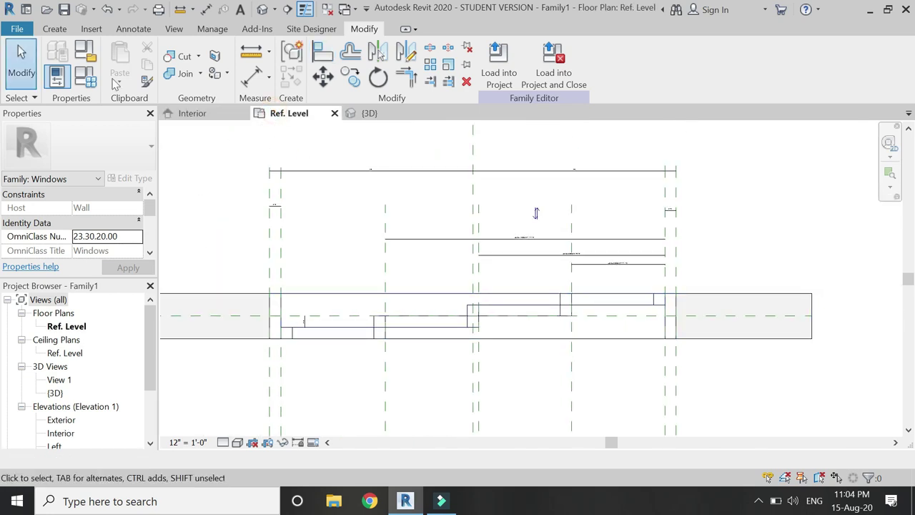
pyautogui.click(55, 29)
pyautogui.click(127, 54)
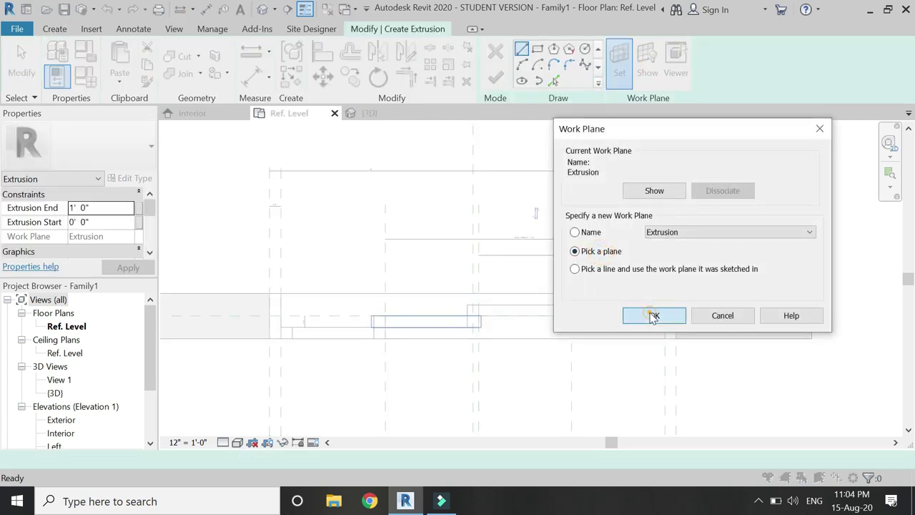
pyautogui.click(652, 316)
pyautogui.scroll(3, 291, 328)
pyautogui.click(292, 337)
# Step: Sketch a thin pane profile across the fourth opening, starting from a line offset 3/4" from the panel edge, about 1/2" thick
pyautogui.click(552, 81)
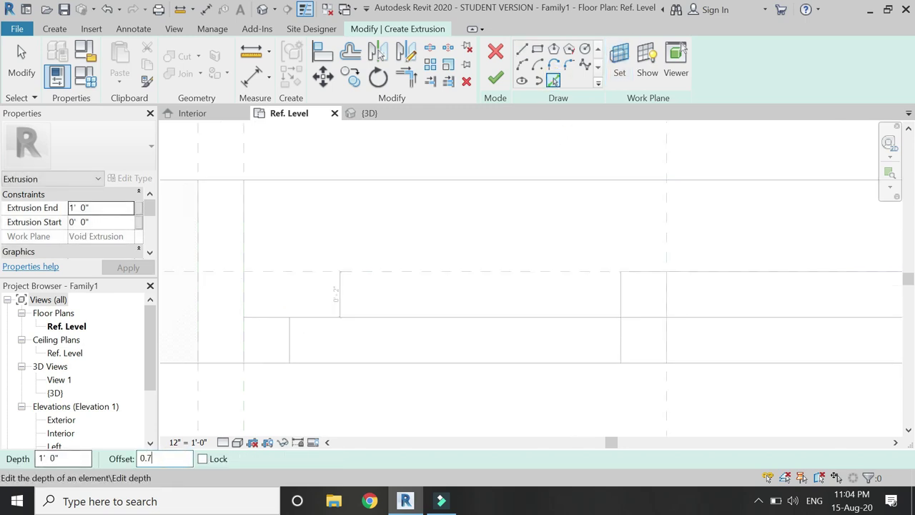
pyautogui.click(433, 323)
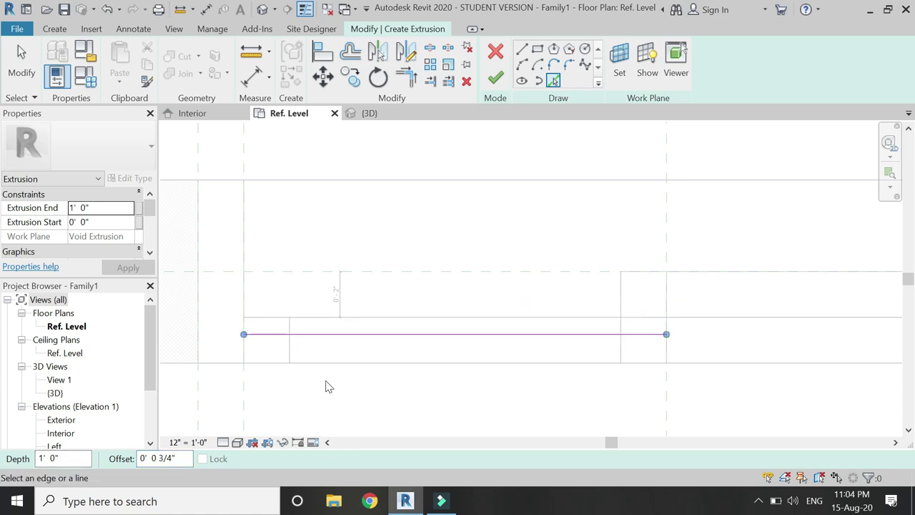
pyautogui.click(522, 50)
pyautogui.scroll(2, 315, 333)
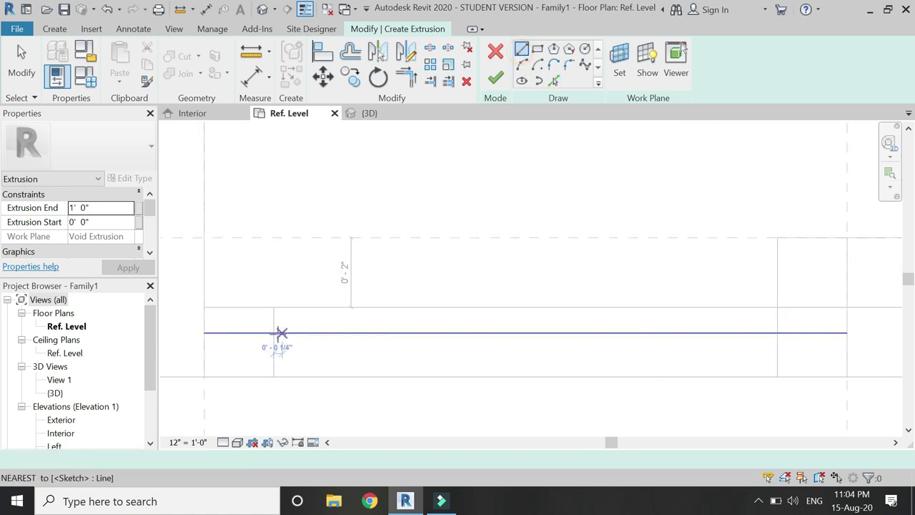
pyautogui.click(276, 333)
pyautogui.doubleClick(209, 457)
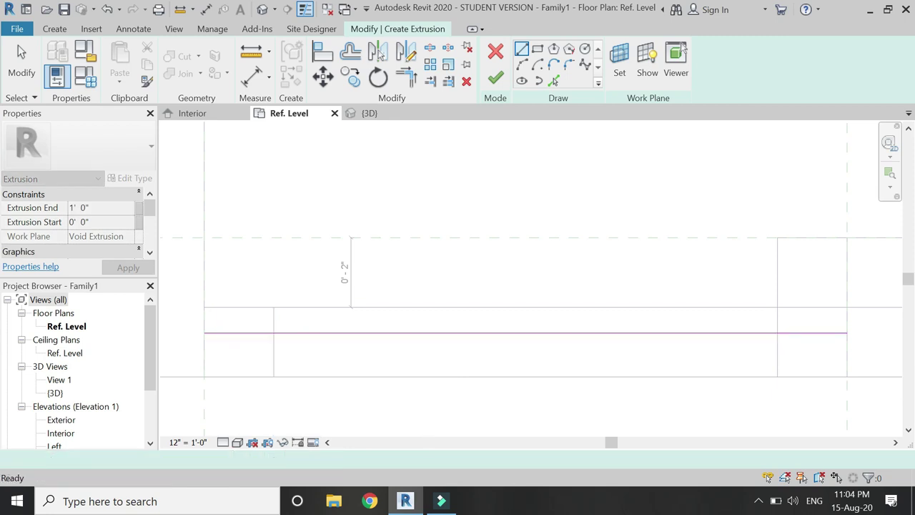
pyautogui.click(274, 334)
pyautogui.click(274, 351)
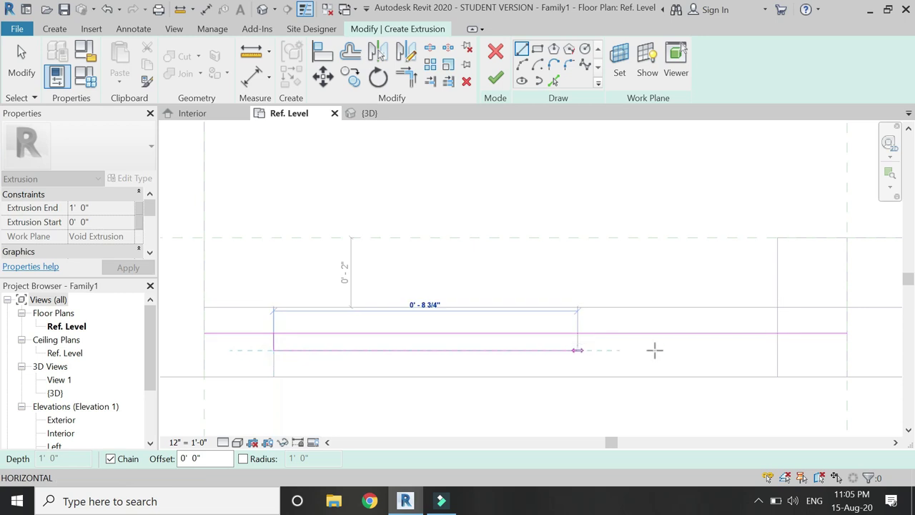
pyautogui.click(777, 350)
pyautogui.click(777, 334)
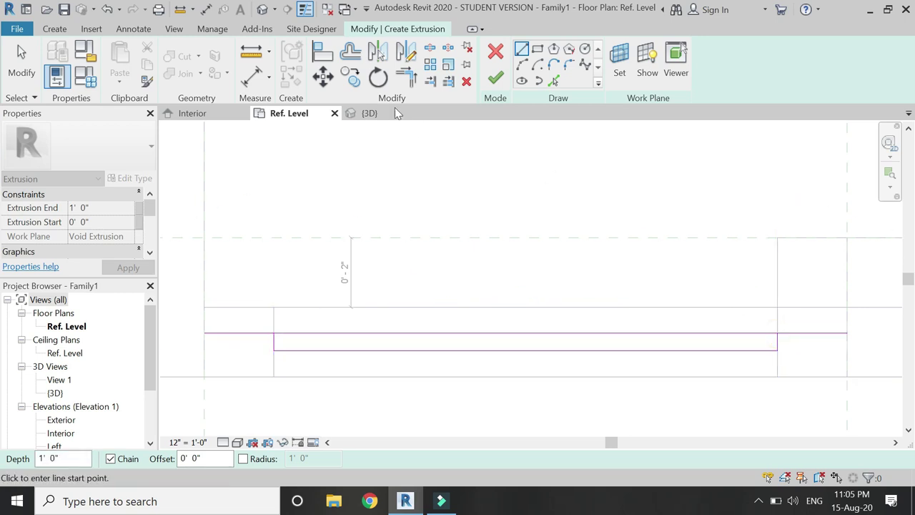
# Step: Trim the pane profile's overhanging line ends and align and lock its short sides to the opening's edges
pyautogui.press('r')
pyautogui.click(296, 333)
pyautogui.click(274, 343)
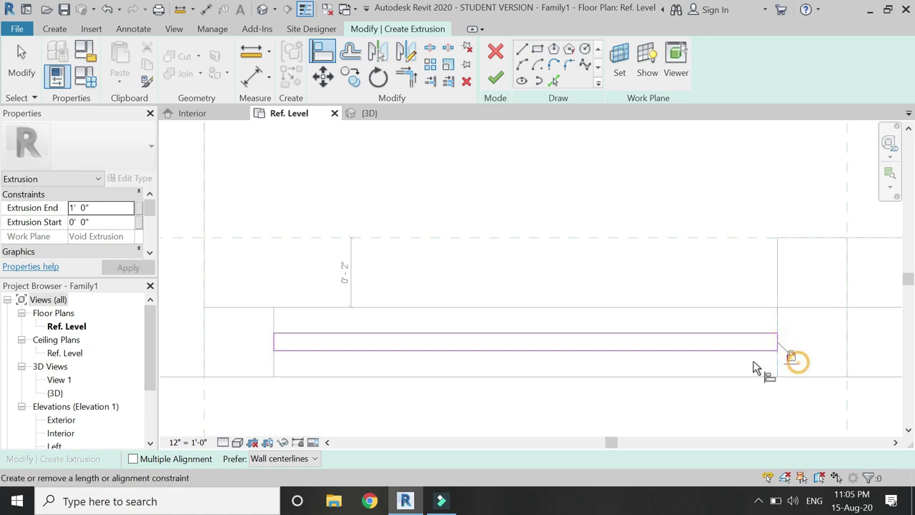
pyautogui.press('Escape')
pyautogui.press('Escape')
# Step: Finish the pane extrusion and stretch it up to the opening's upper reference plane, 5'-4" deep, in the Interior elevation
pyautogui.click(494, 78)
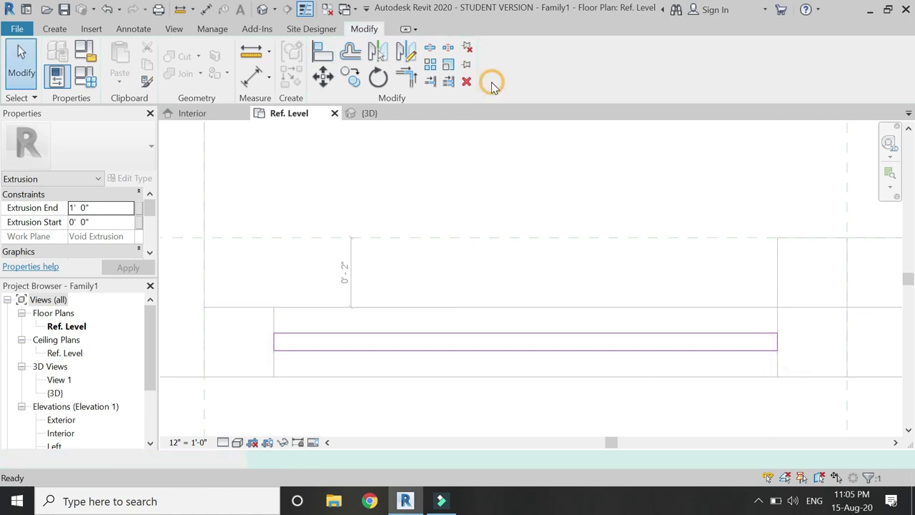
pyautogui.click(222, 113)
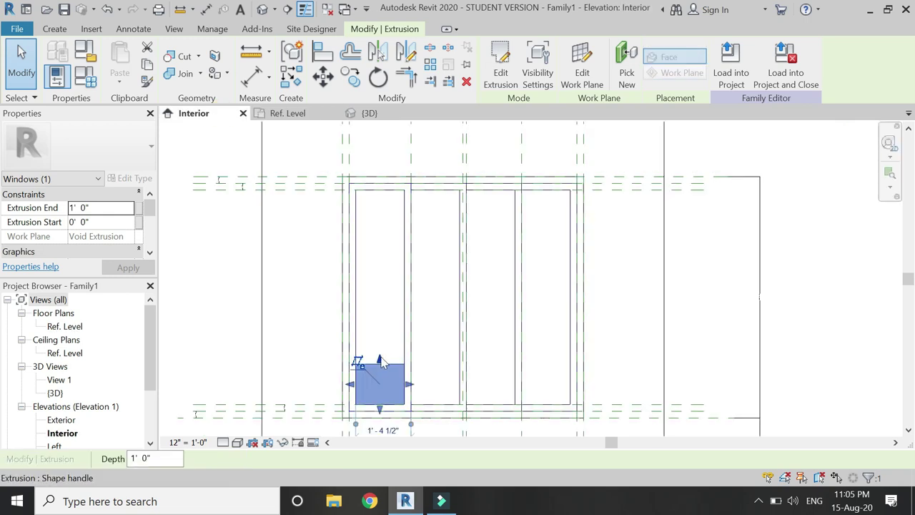
pyautogui.moveTo(366, 257); pyautogui.dragTo(375, 190)
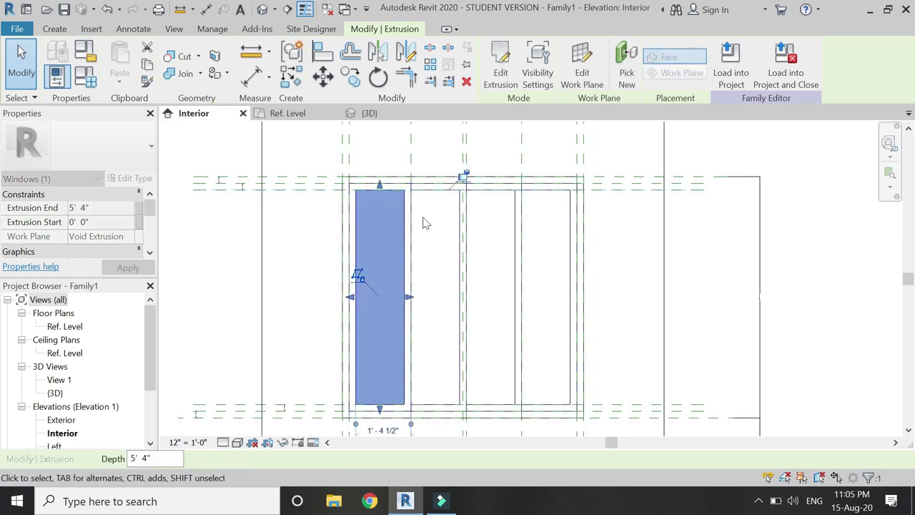
pyautogui.click(286, 113)
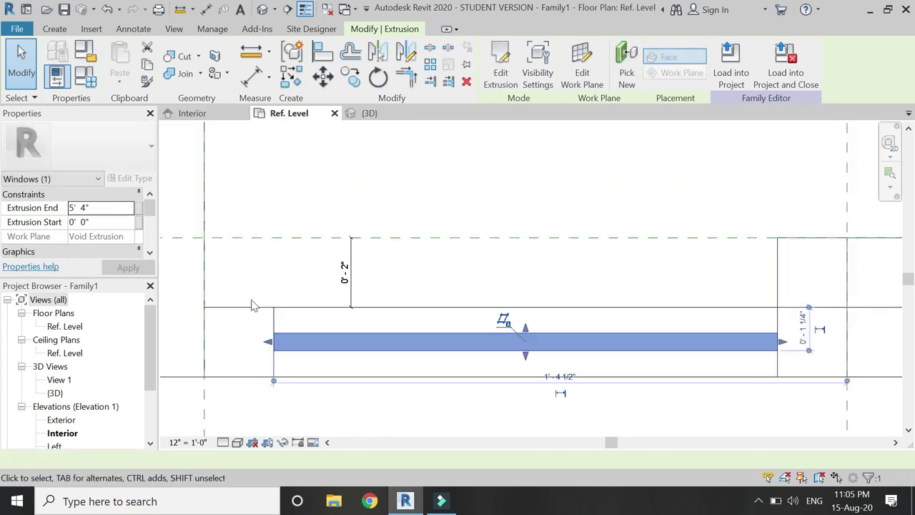
pyautogui.click(251, 301)
# Step: Start another solid extrusion in the Ref. Level plan and pick the third panel's void face as its work plane
pyautogui.scroll(-3, 228, 318)
pyautogui.scroll(6, 500, 315)
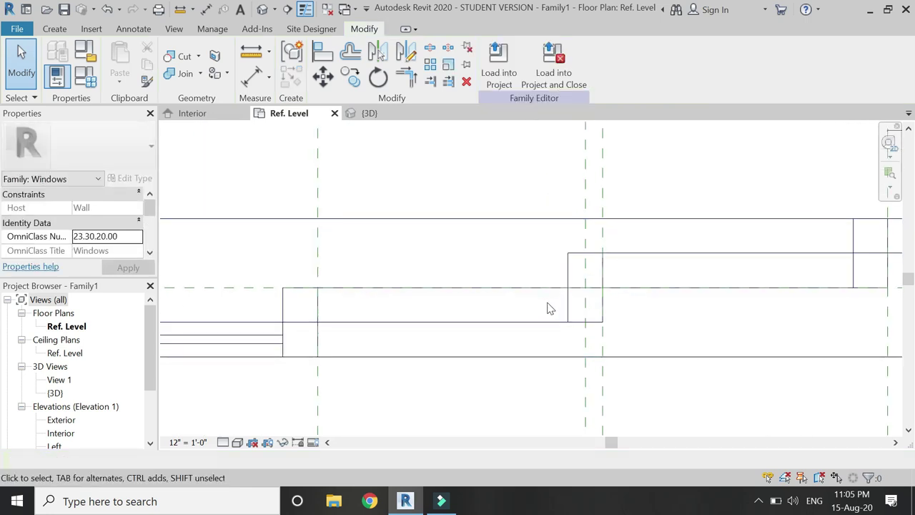
pyautogui.click(54, 28)
pyautogui.click(114, 47)
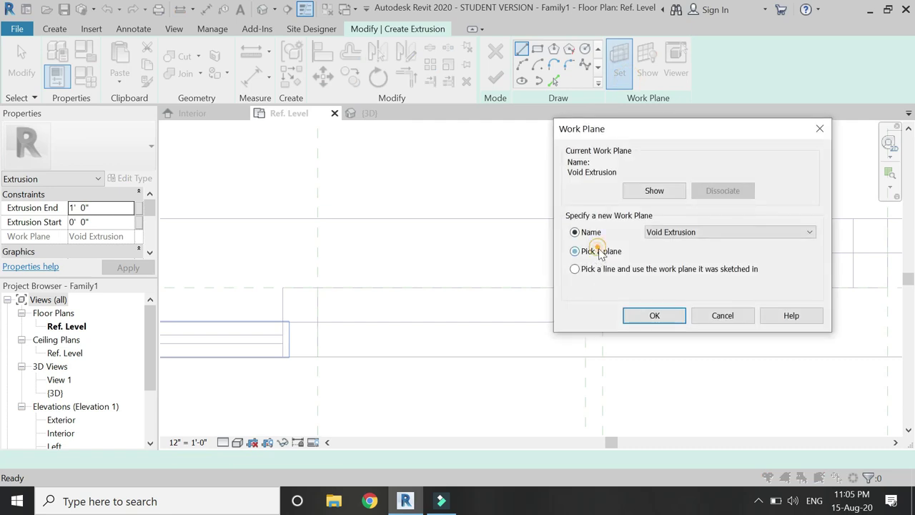
pyautogui.click(633, 315)
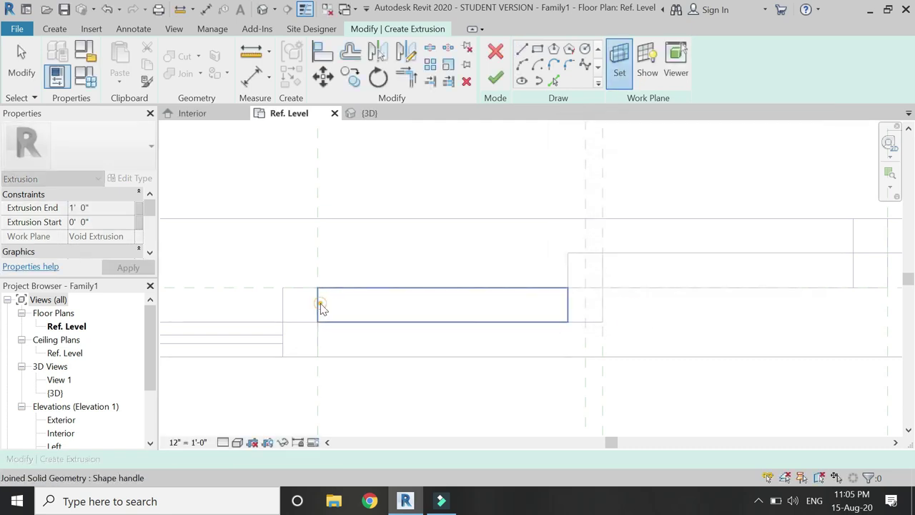
pyautogui.click(321, 307)
pyautogui.scroll(1, 316, 299)
pyautogui.scroll(1, 316, 300)
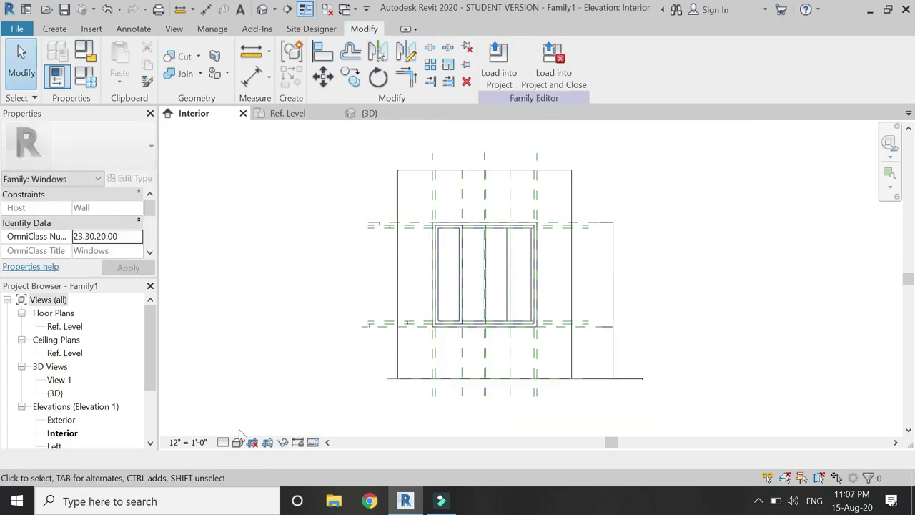
# Step: In the Ref. Level plan, associate the swept frame's material with a new family parameter named "frame"
pyautogui.click(292, 114)
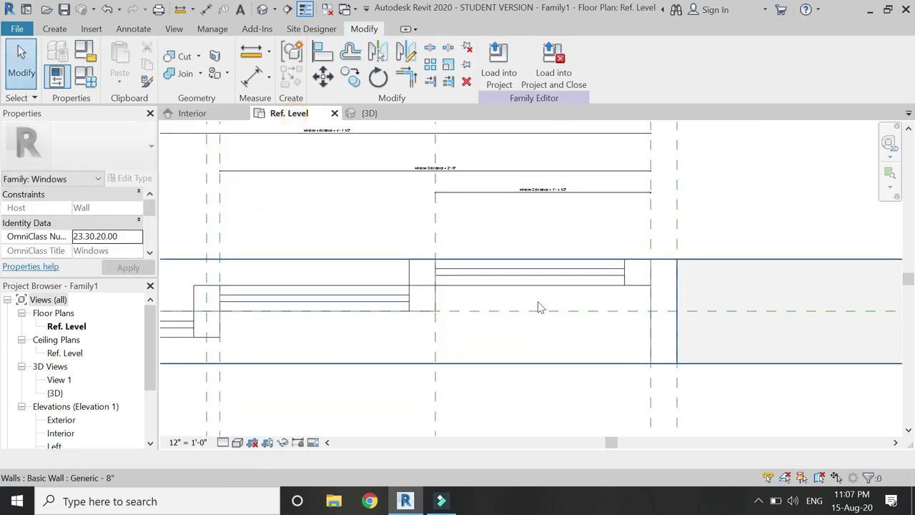
pyautogui.scroll(-2, 357, 315)
pyautogui.scroll(2, 350, 283)
pyautogui.click(384, 279)
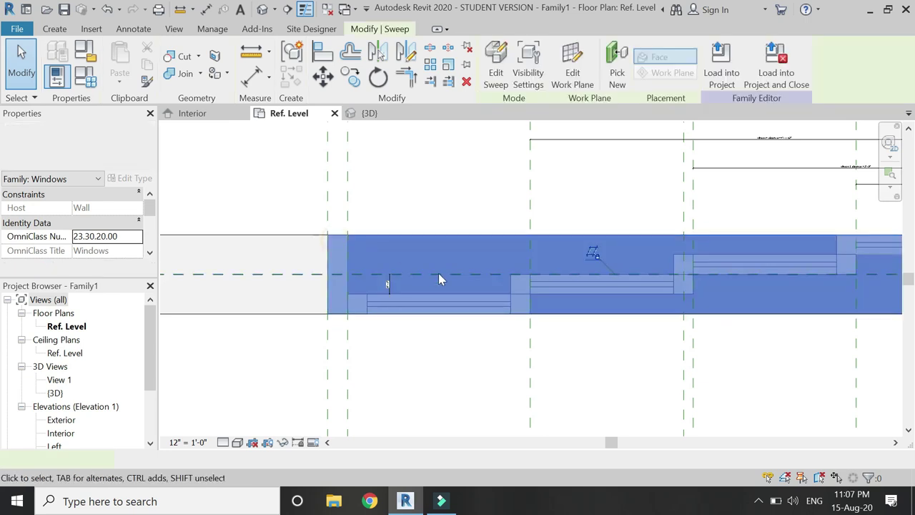
pyautogui.scroll(2, 459, 275)
pyautogui.click(138, 251)
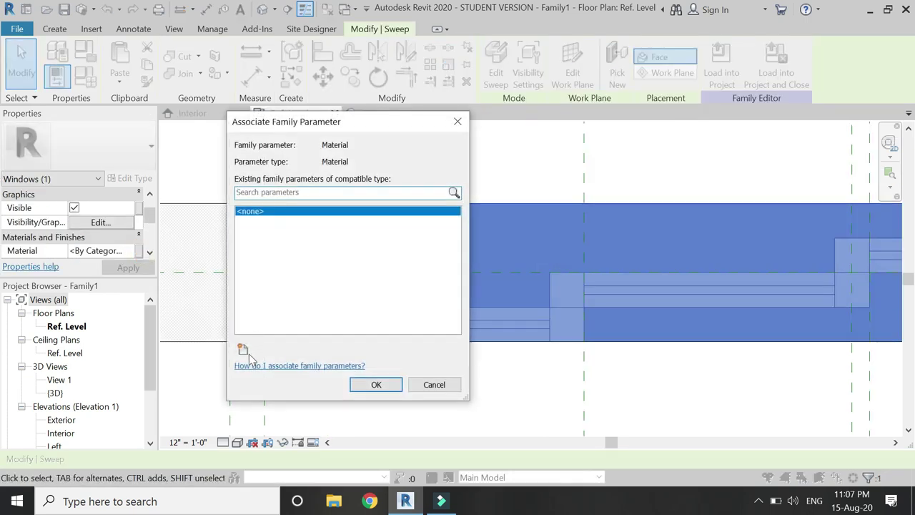
pyautogui.click(250, 361)
pyautogui.write('frame')
pyautogui.press('Return')
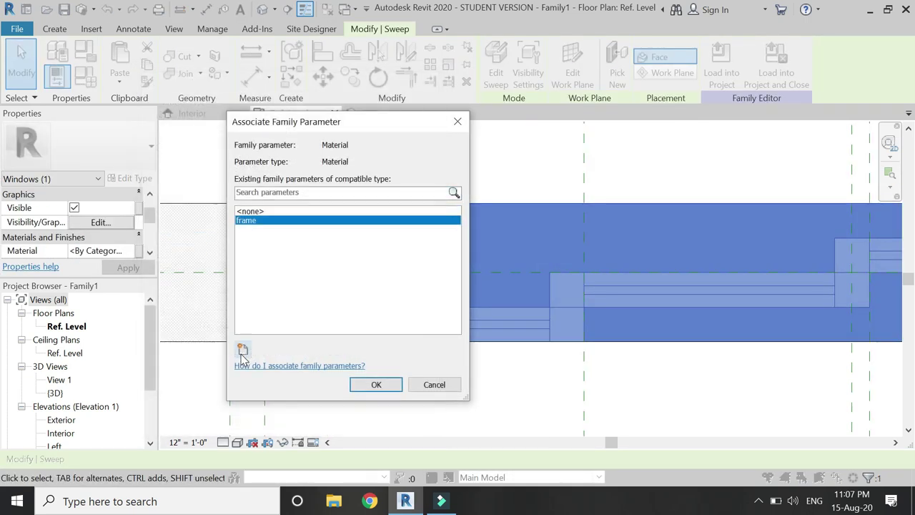
pyautogui.press('Return')
pyautogui.click(331, 354)
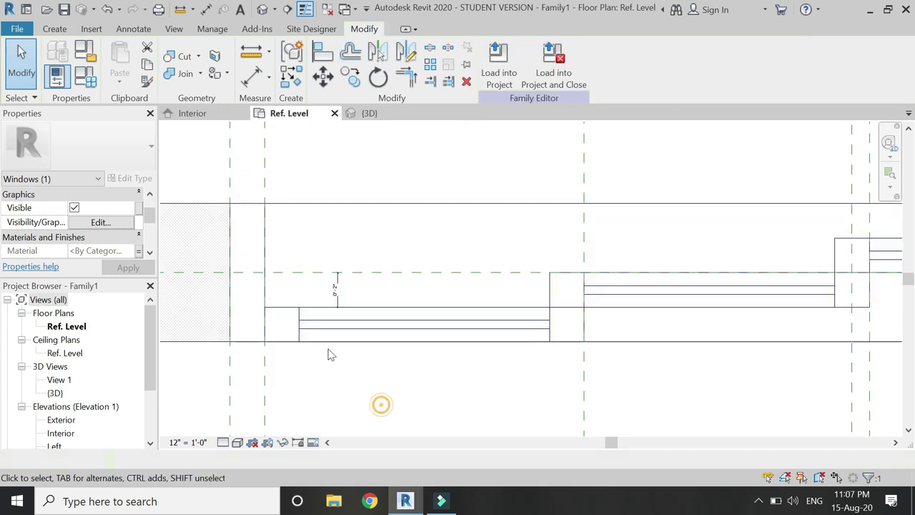
# Step: Select all four sliding panel extrusions and associate their material with the existing "frame" parameter
pyautogui.click(291, 313)
pyautogui.keyDown('ctrl'); pyautogui.click(557, 289); pyautogui.keyUp('ctrl')
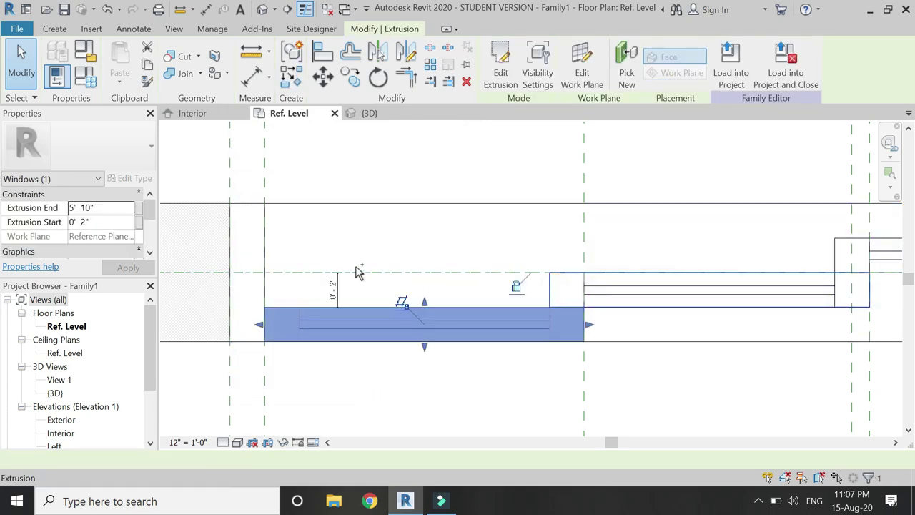
pyautogui.scroll(3, 582, 268)
pyautogui.keyDown('ctrl'); pyautogui.click(580, 256); pyautogui.keyUp('ctrl')
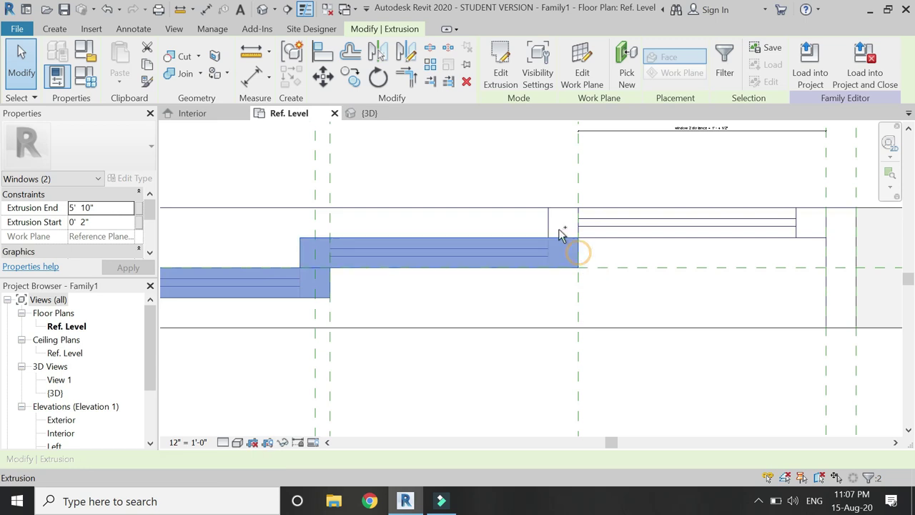
pyautogui.keyDown('ctrl'); pyautogui.click(551, 219); pyautogui.keyUp('ctrl')
pyautogui.scroll(-1, 140, 231)
pyautogui.scroll(-2, 139, 231)
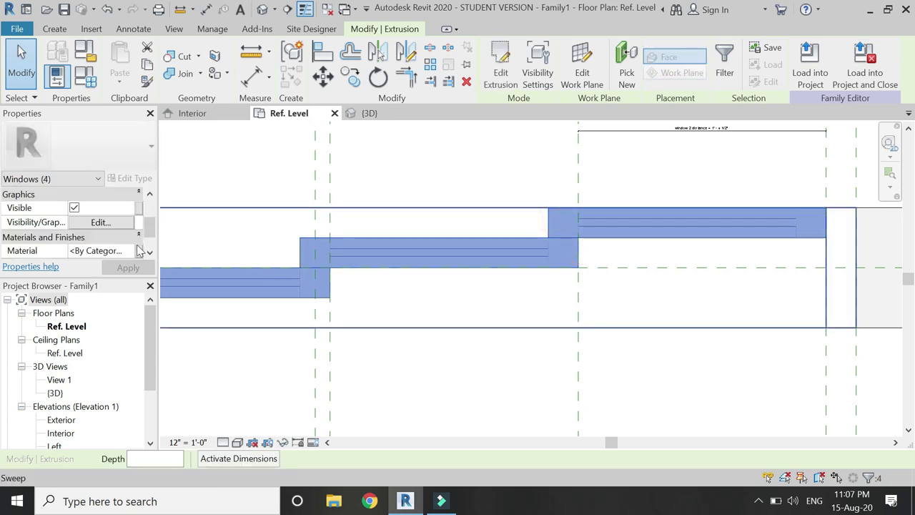
pyautogui.click(138, 250)
pyautogui.click(244, 350)
pyautogui.press('Escape')
pyautogui.click(246, 220)
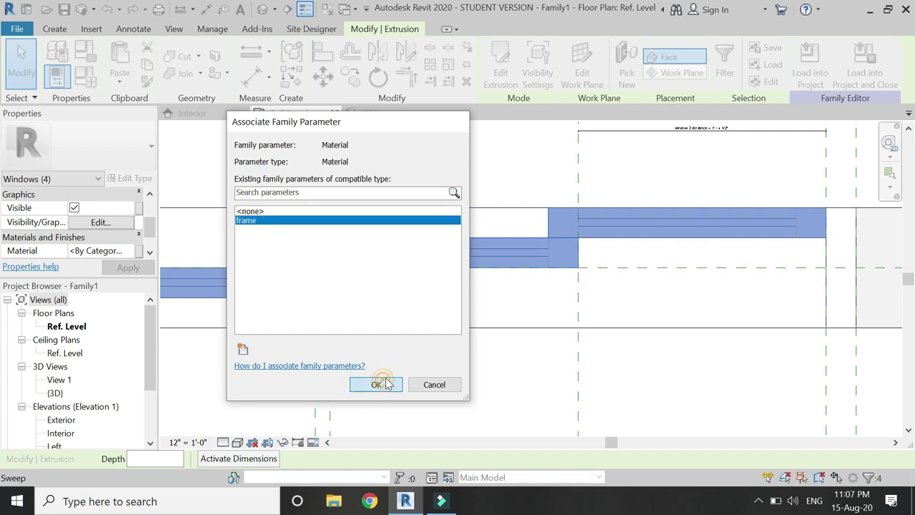
pyautogui.click(376, 384)
pyautogui.press('Escape')
# Step: Select the four thin panes and associate their material with a new family parameter named "glass"
pyautogui.click(629, 231)
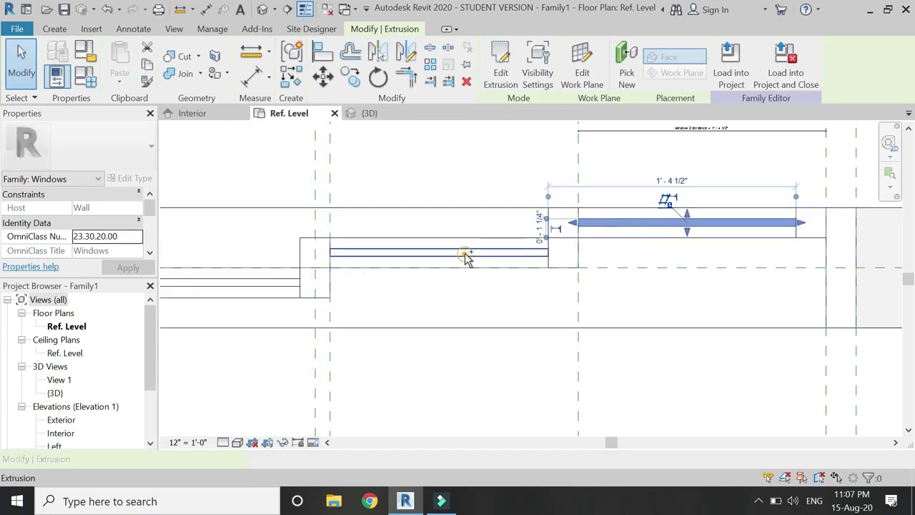
pyautogui.keyDown('ctrl'); pyautogui.click(637, 282); pyautogui.keyUp('ctrl')
pyautogui.keyDown('ctrl'); pyautogui.click(432, 286); pyautogui.keyUp('ctrl')
pyautogui.keyDown('ctrl'); pyautogui.click(341, 312); pyautogui.keyUp('ctrl')
pyautogui.scroll(-2, 125, 236)
pyautogui.scroll(-3, 127, 236)
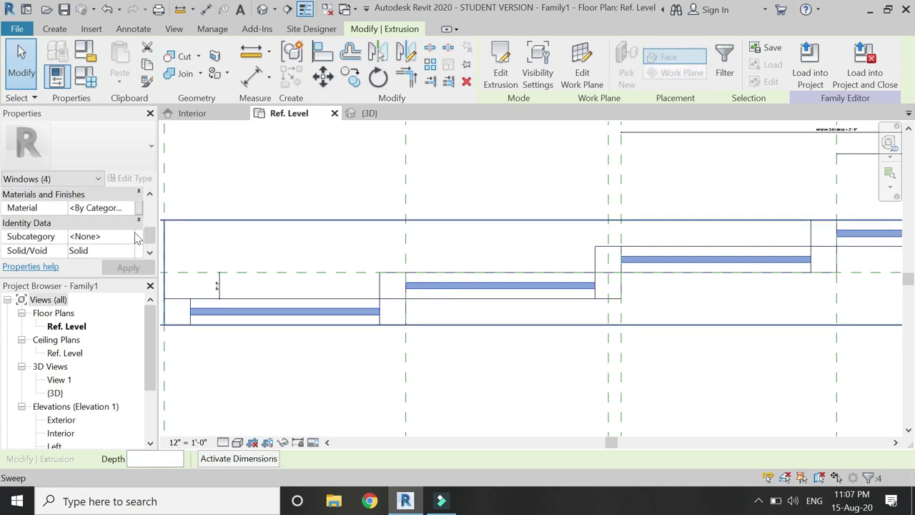
pyautogui.click(138, 209)
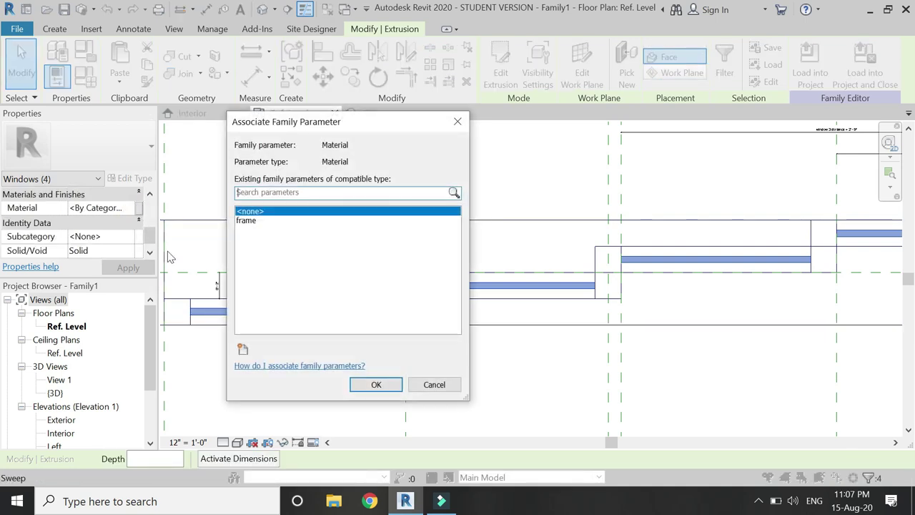
pyautogui.click(243, 350)
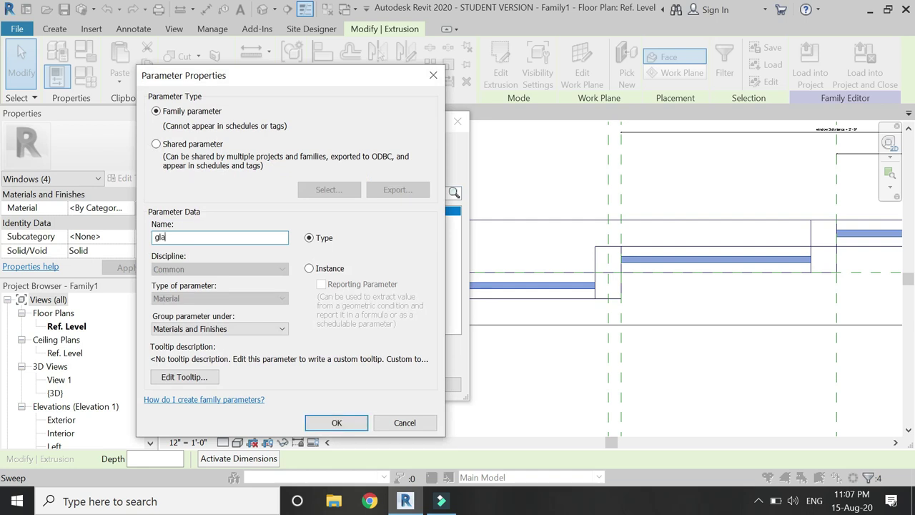
pyautogui.write('ss')
pyautogui.press('Return')
pyautogui.press('Return')
pyautogui.click(305, 364)
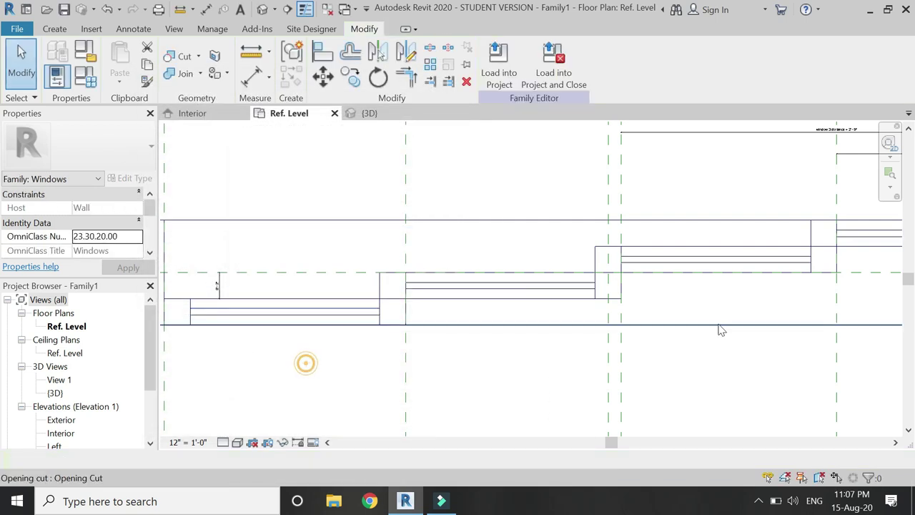
# Step: Switch the Ref. Level plan to a shaded visual style to check the panel and glass materials
pyautogui.scroll(-2, 530, 291)
pyautogui.click(236, 442)
pyautogui.click(259, 392)
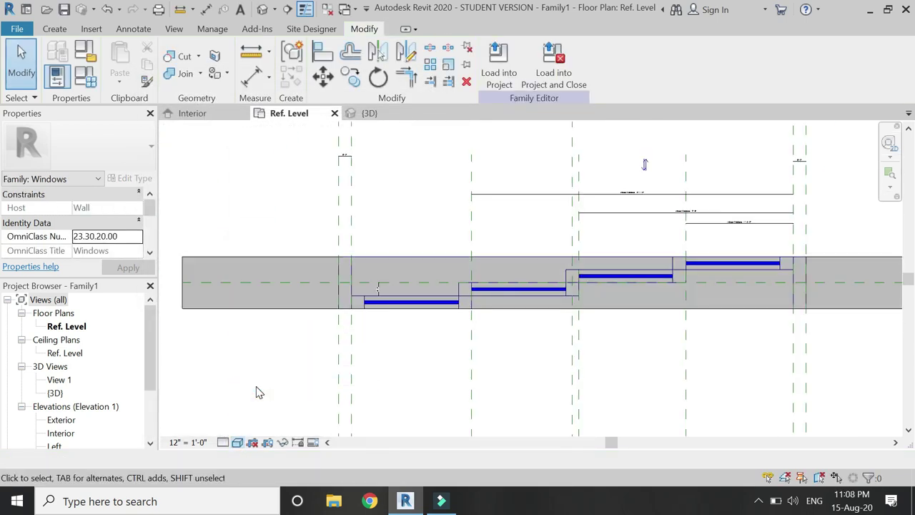
pyautogui.scroll(1, 657, 286)
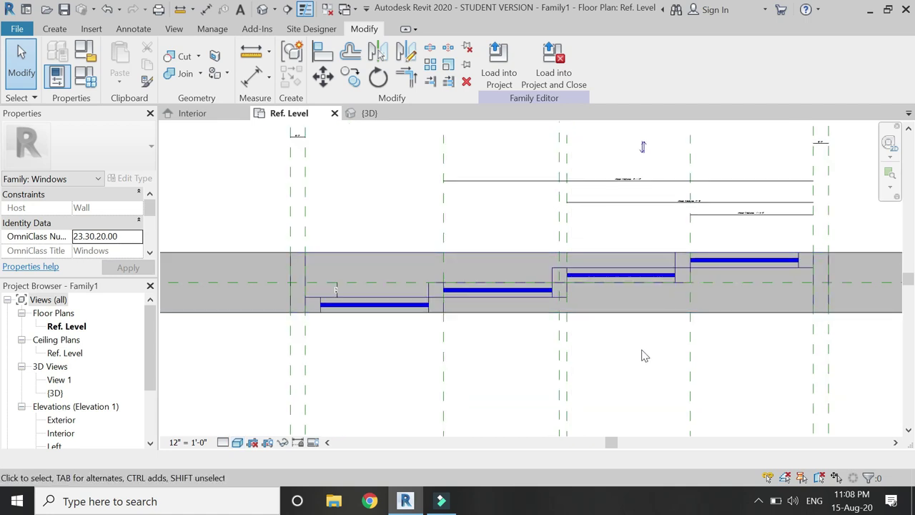
pyautogui.scroll(-1, 650, 344)
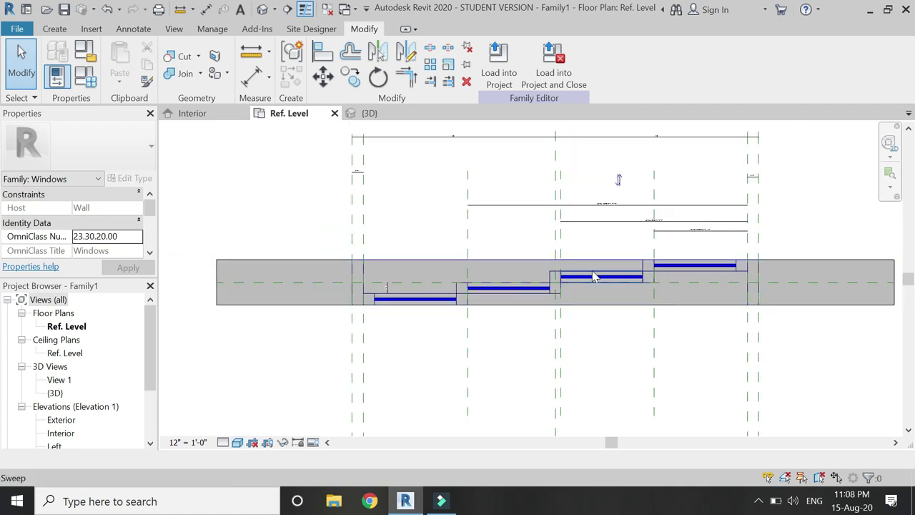
pyautogui.scroll(-1, 593, 278)
# Step: Set the window 2, window 3 and window 4 distance parameters to 0' 0" in the family types
pyautogui.click(85, 76)
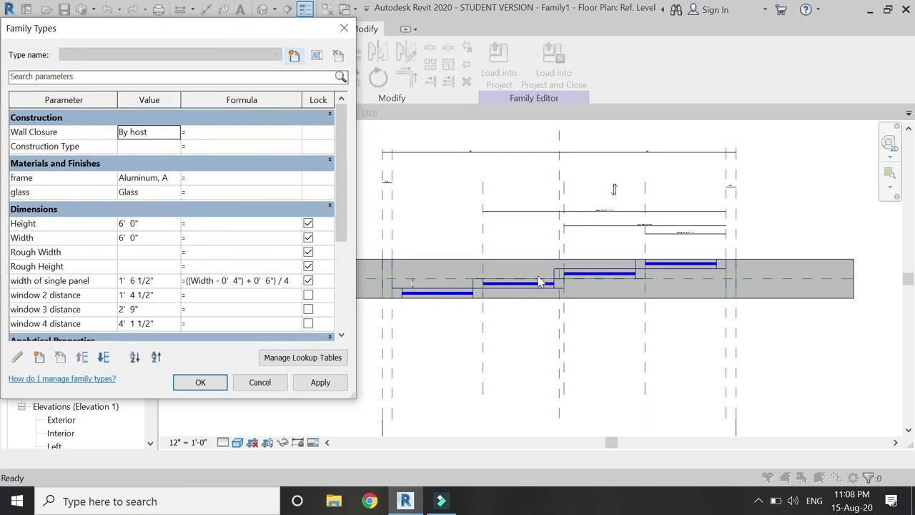
pyautogui.click(169, 294)
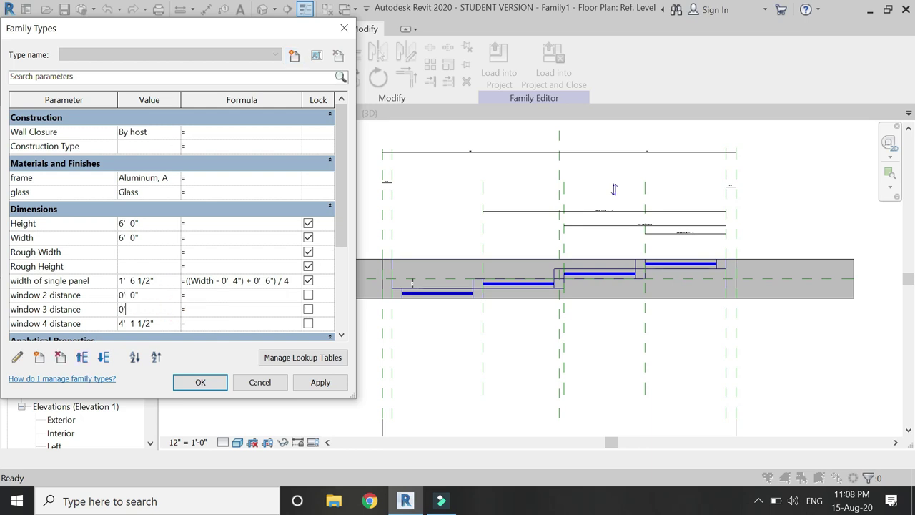
pyautogui.click(170, 323)
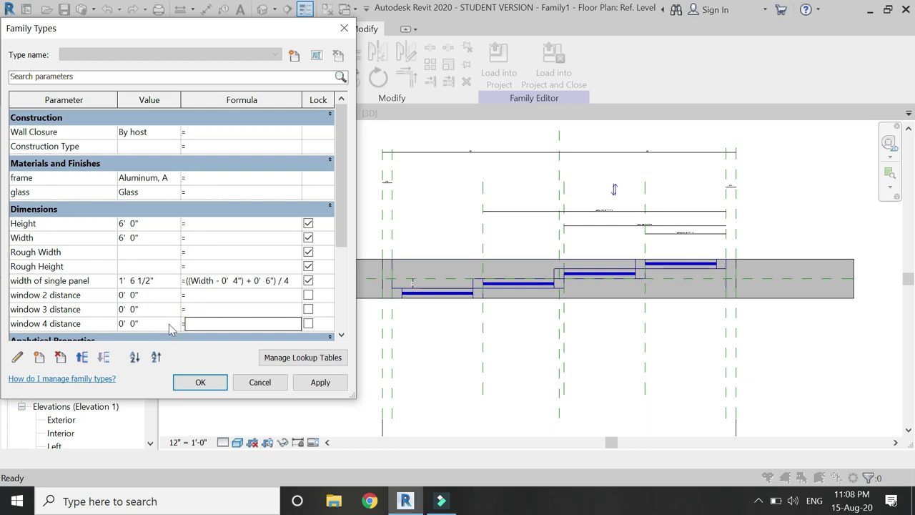
pyautogui.click(319, 383)
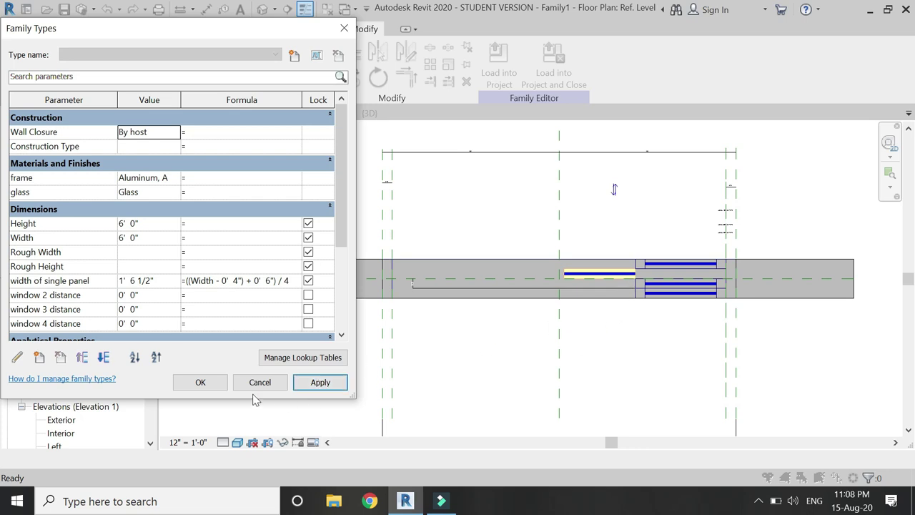
pyautogui.click(200, 383)
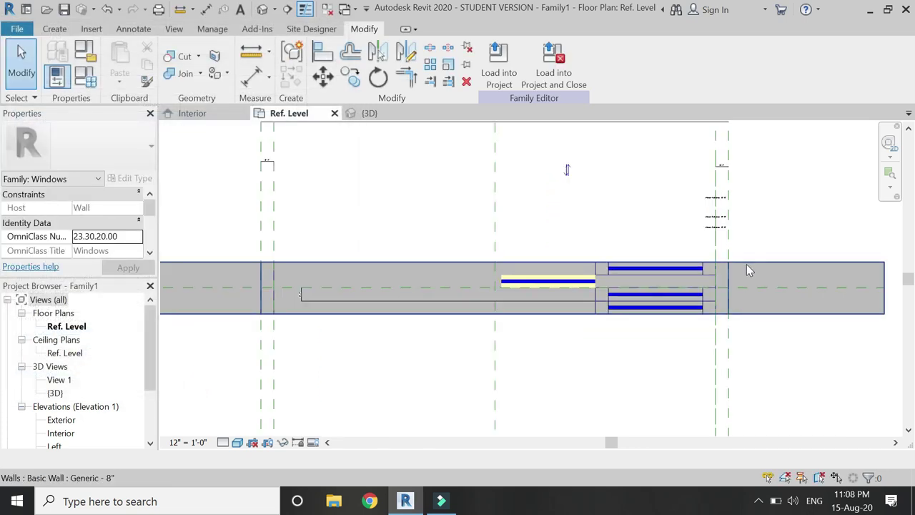
# Step: Stretch both ends of the void left outside its panel until its opening lines up with the other panels' openings
pyautogui.scroll(3, 743, 270)
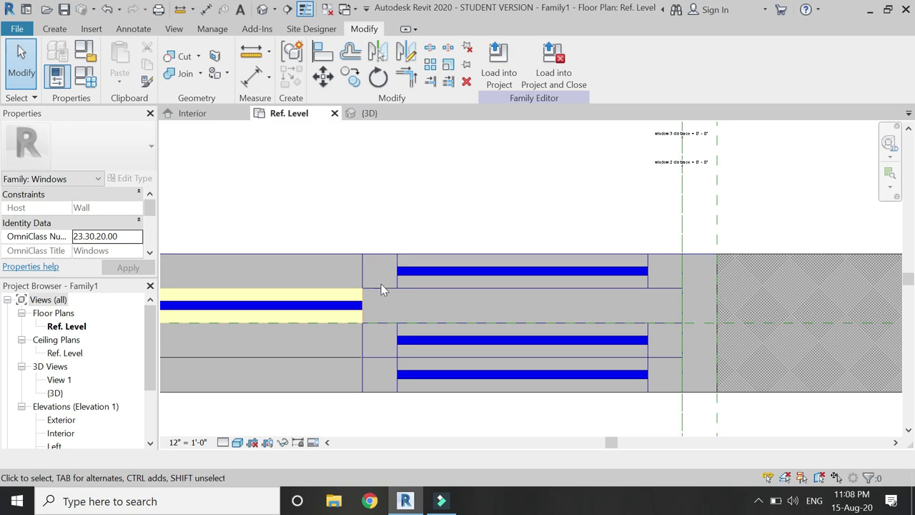
pyautogui.click(378, 326)
pyautogui.scroll(-2, 522, 324)
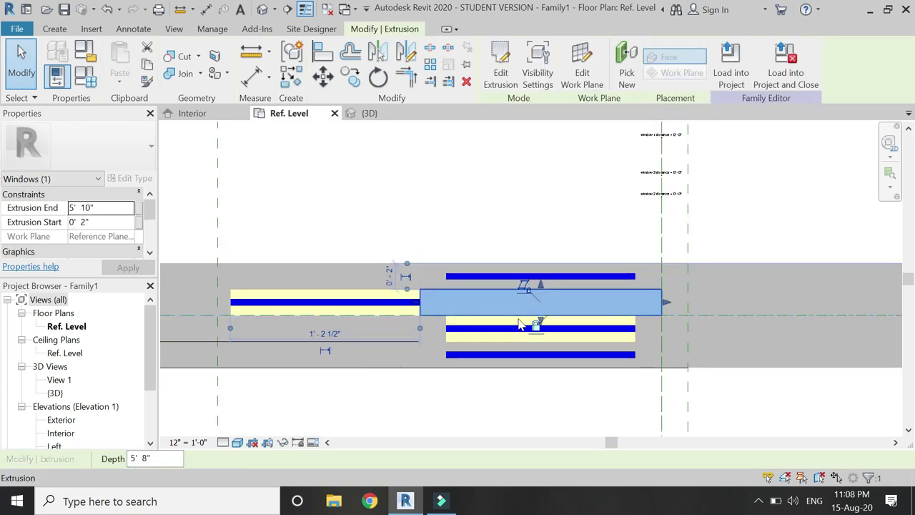
pyautogui.press('Escape')
pyautogui.click(361, 298)
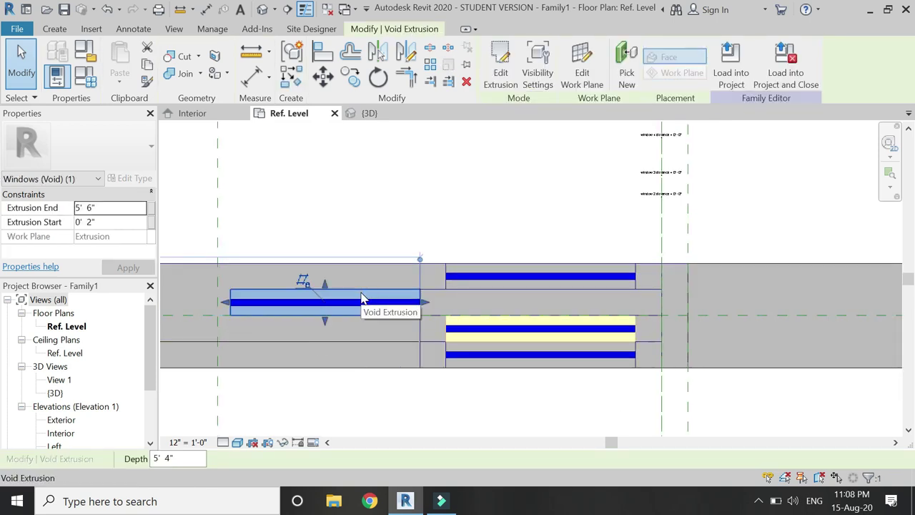
pyautogui.press('Escape')
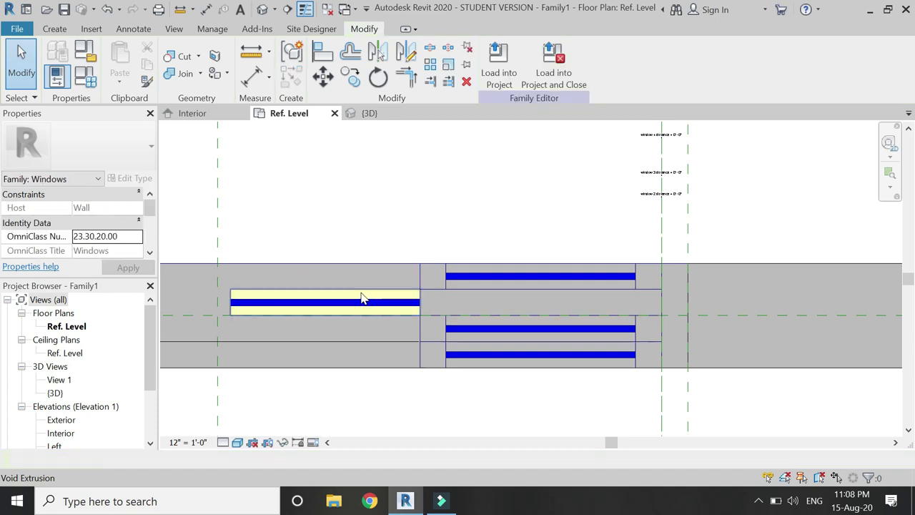
pyautogui.click(364, 297)
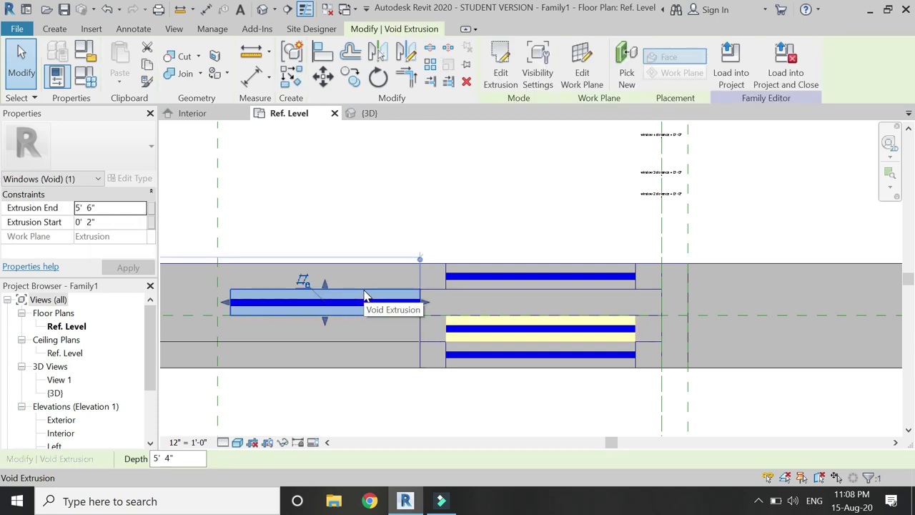
pyautogui.moveTo(426, 303); pyautogui.dragTo(639, 301)
pyautogui.moveTo(234, 312); pyautogui.dragTo(449, 321)
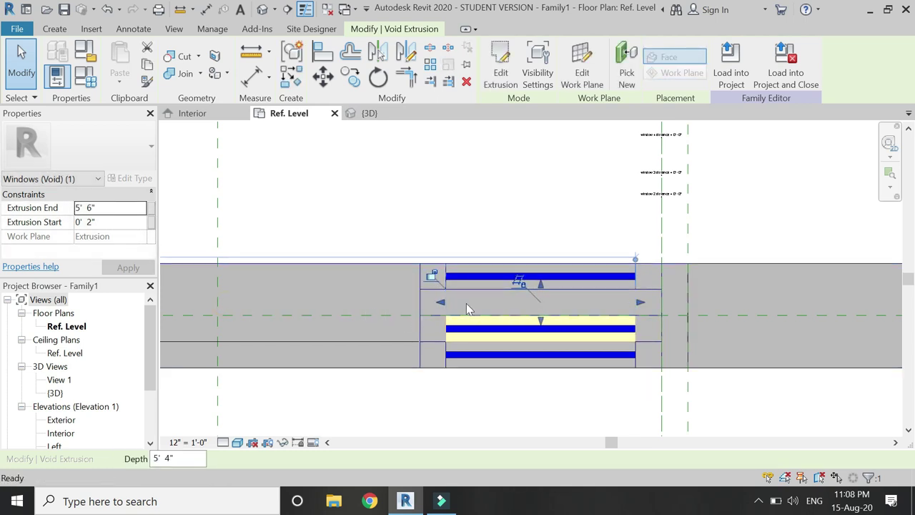
pyautogui.press('Escape')
# Step: Open the sketch of the repositioned void extrusion for editing
pyautogui.scroll(4, 665, 304)
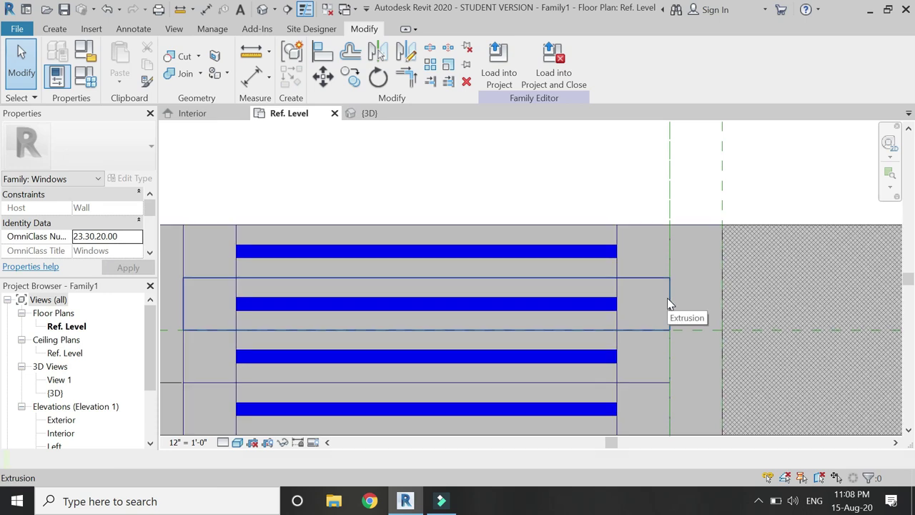
pyautogui.click(667, 304)
pyautogui.press('Escape')
pyautogui.click(613, 286)
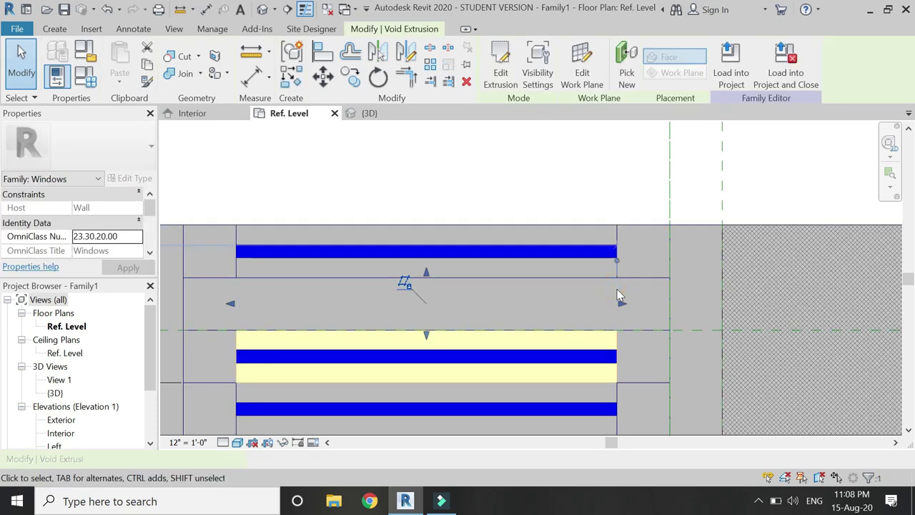
pyautogui.click(615, 287)
pyautogui.doubleClick(615, 287)
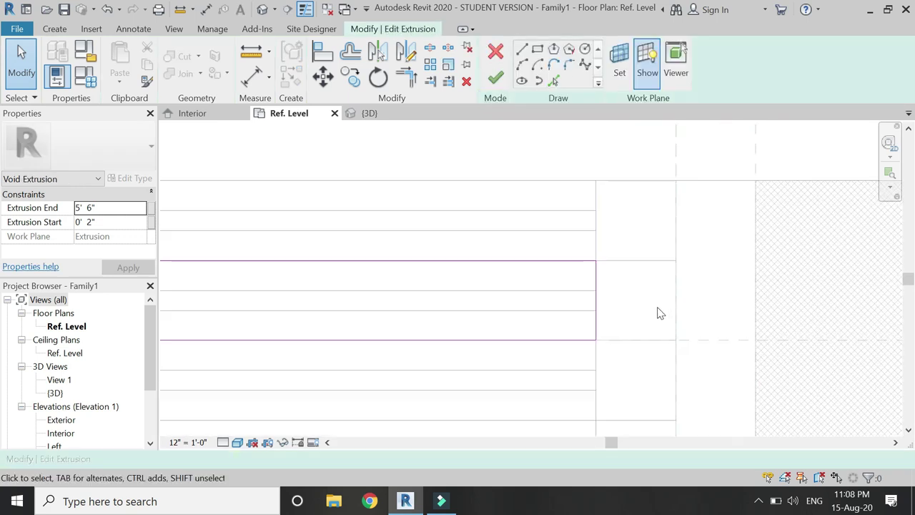
pyautogui.click(323, 52)
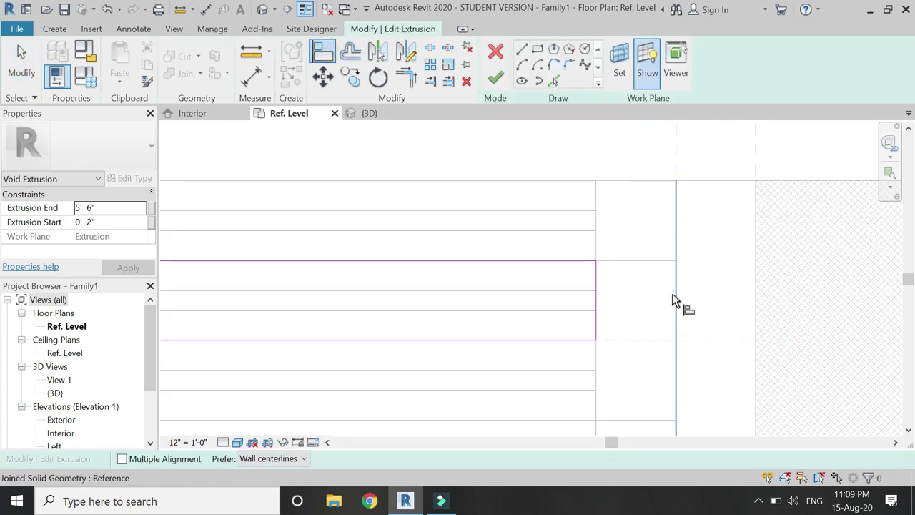
pyautogui.click(672, 301)
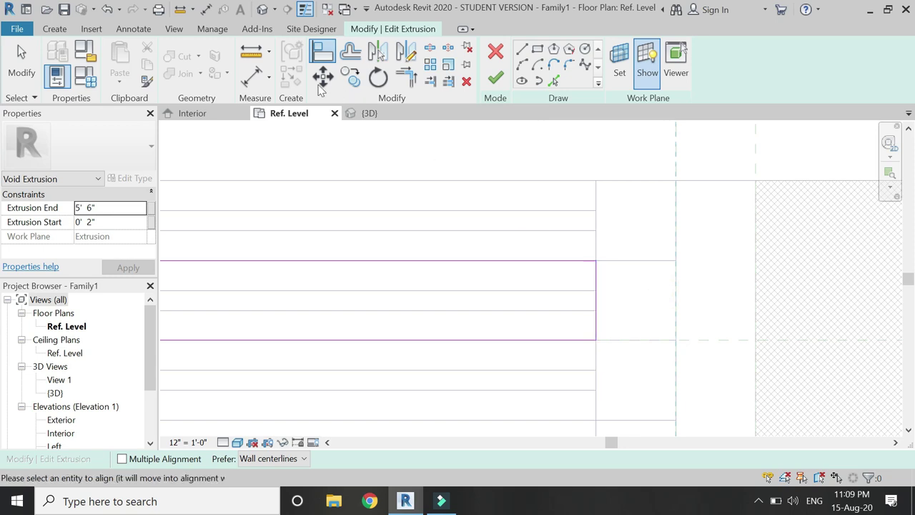
pyautogui.press('Escape')
pyautogui.press('Escape')
# Step: Dimension the gap between the void sketch's short side and the panel's nearest end, and lock the dimension
pyautogui.click(256, 78)
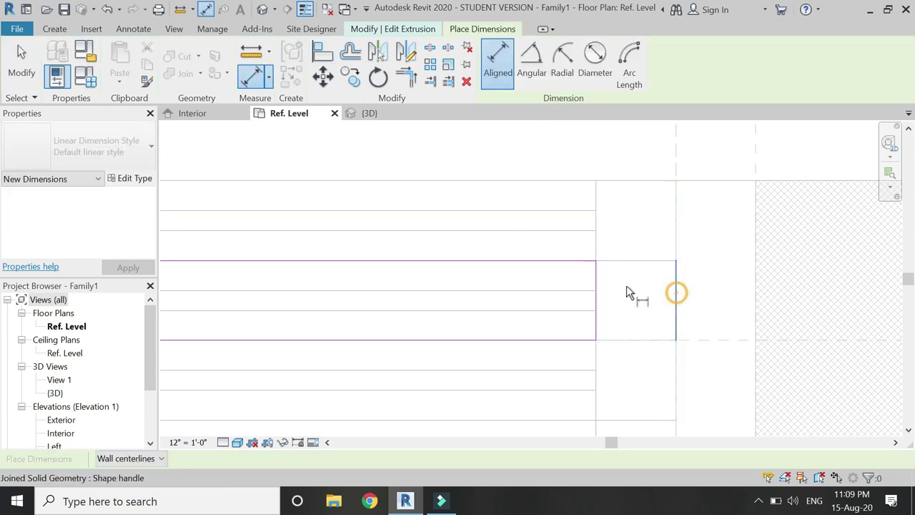
pyautogui.click(599, 283)
pyautogui.click(649, 310)
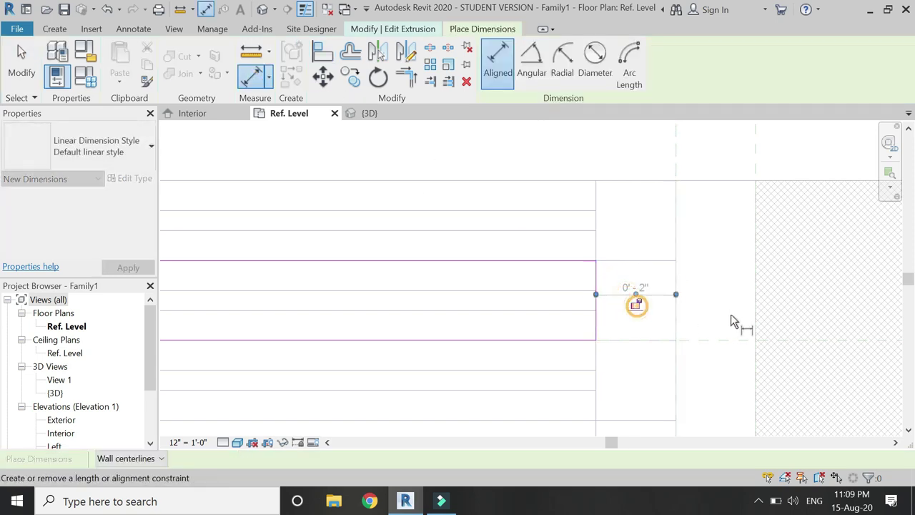
# Step: Dimension and lock the gap between the void sketch's other short side and the panel's far end, and finish the sketch
pyautogui.scroll(-3, 734, 312)
pyautogui.scroll(5, 510, 321)
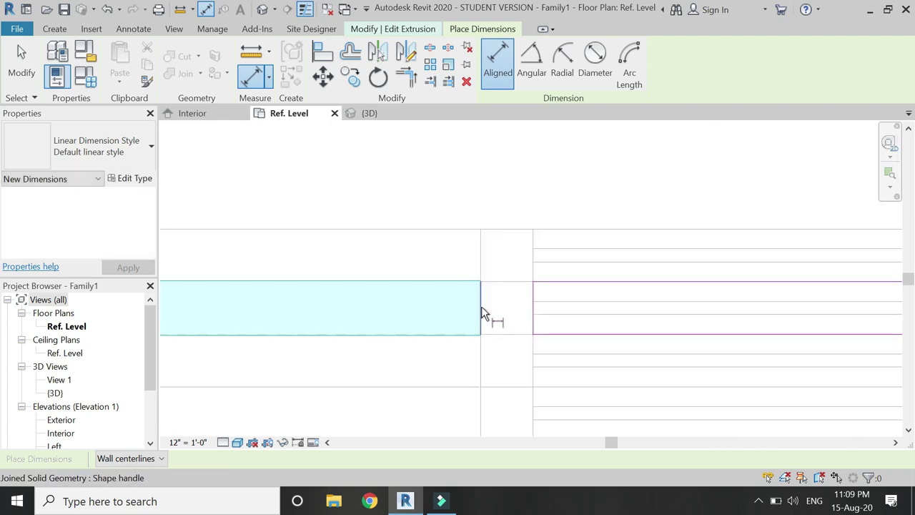
pyautogui.click(482, 313)
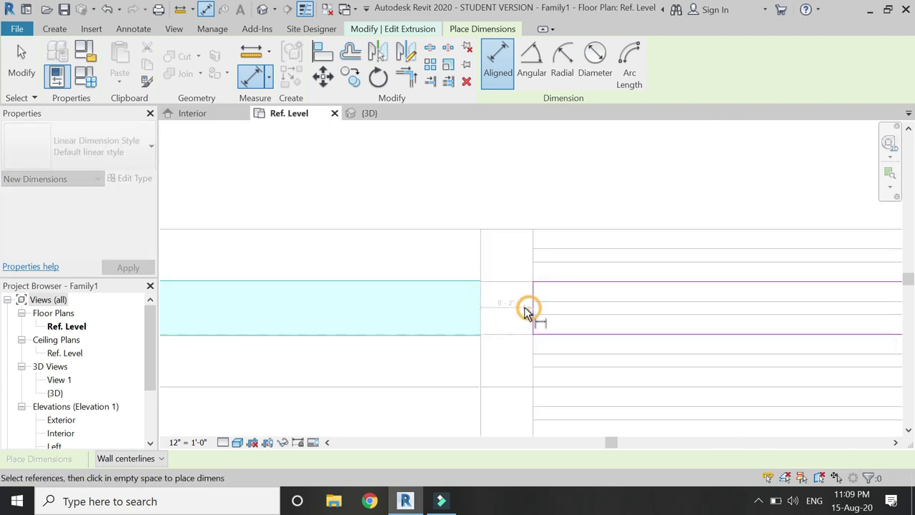
pyautogui.click(533, 293)
pyautogui.click(481, 301)
pyautogui.scroll(-3, 512, 315)
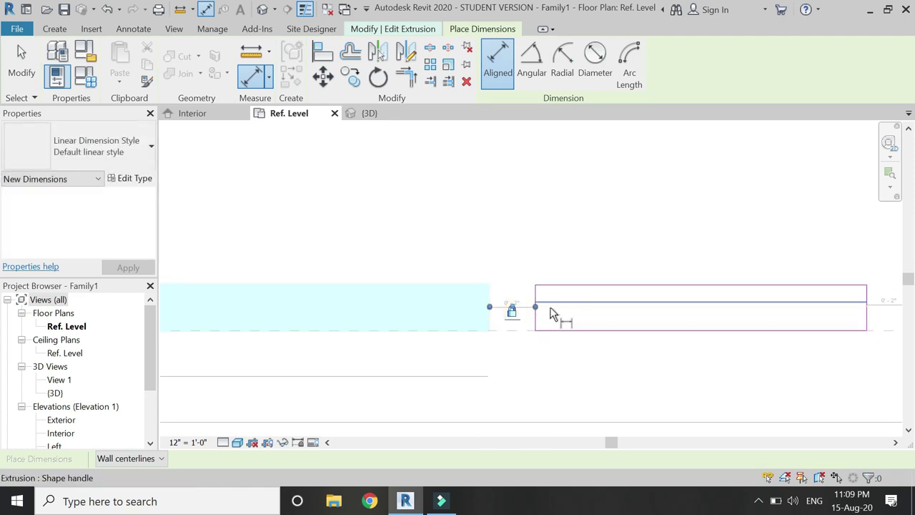
pyautogui.press('Escape')
pyautogui.press('Escape')
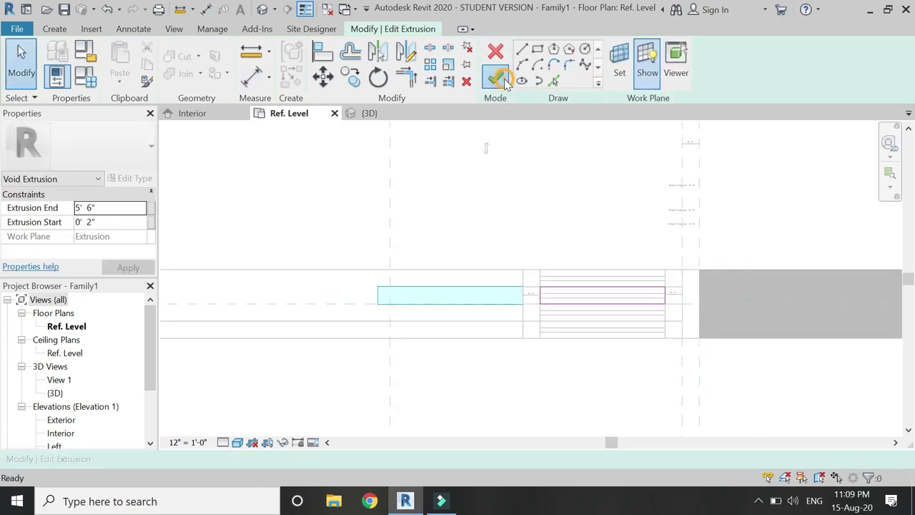
pyautogui.click(504, 82)
pyautogui.press('Escape')
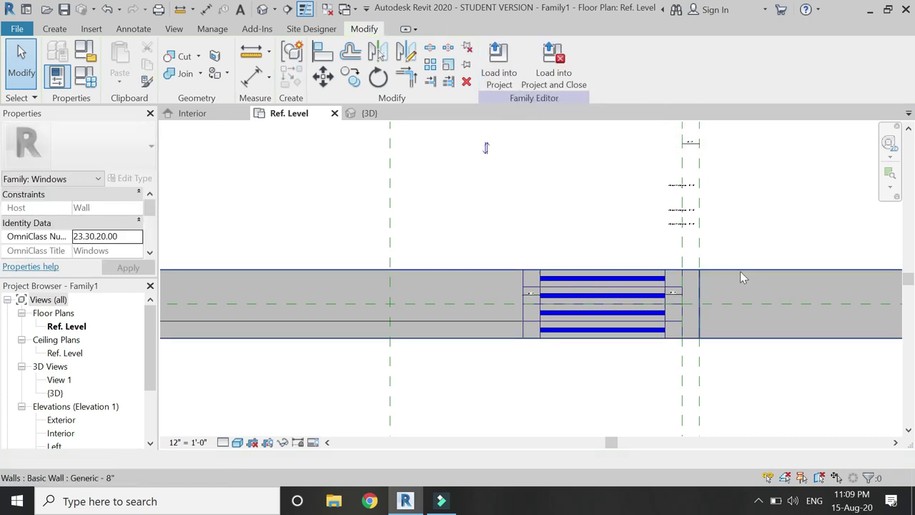
# Step: Set window 2 distance to 1' 0", window 3 distance to 1' 6" and window 4 distance to 2' 0" in the family types, and apply
pyautogui.scroll(-2, 740, 271)
pyautogui.scroll(-1, 739, 284)
pyautogui.scroll(3, 613, 300)
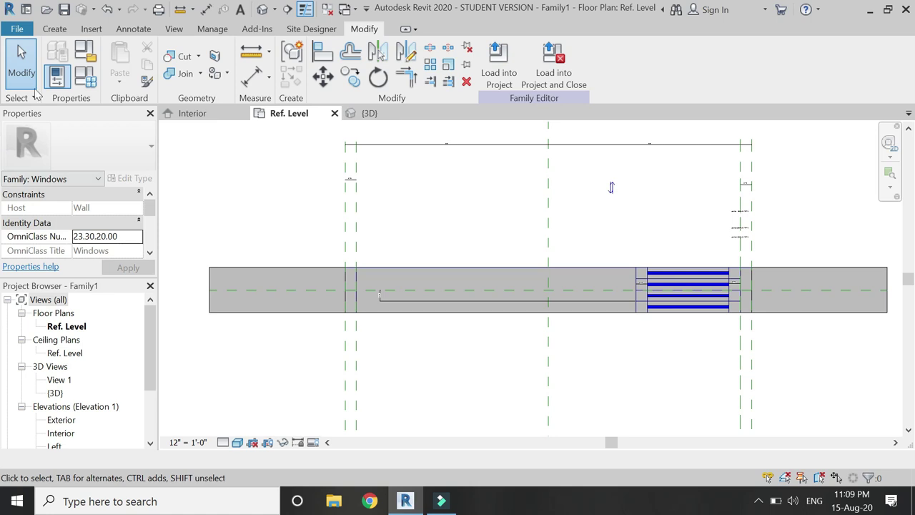
pyautogui.click(84, 77)
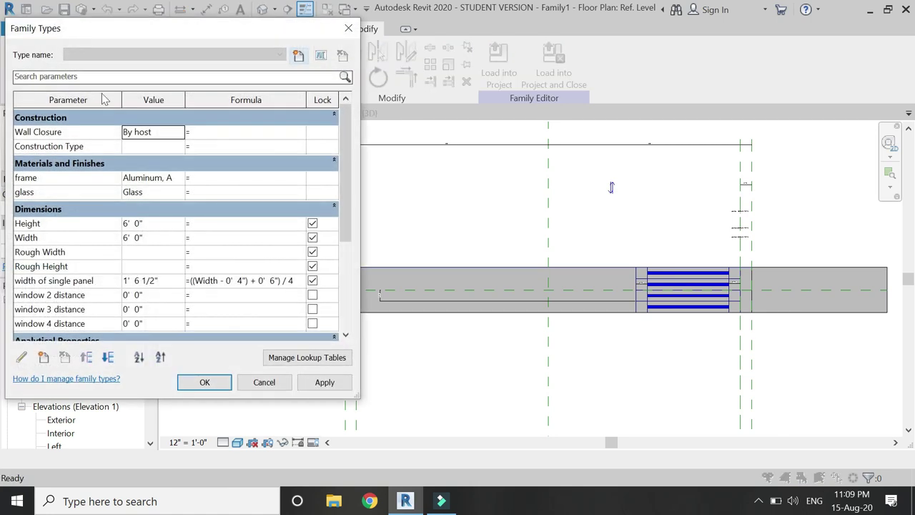
pyautogui.click(164, 299)
pyautogui.write('1')
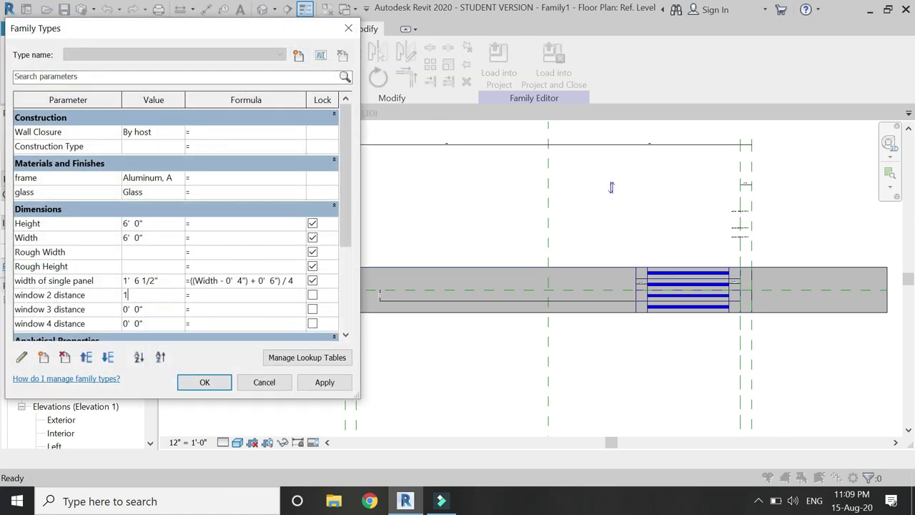
pyautogui.click(171, 309)
pyautogui.write("1'  6")
pyautogui.click(171, 323)
pyautogui.write('2')
pyautogui.press('Tab')
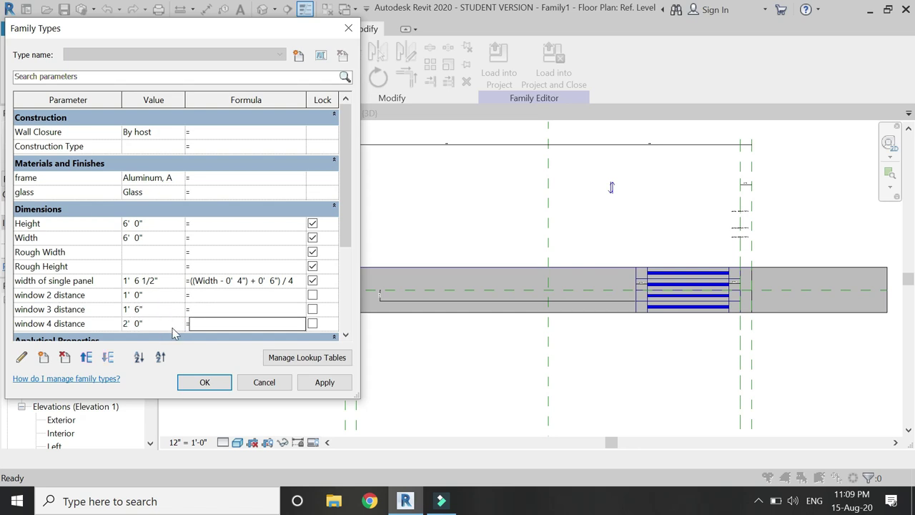
pyautogui.click(308, 384)
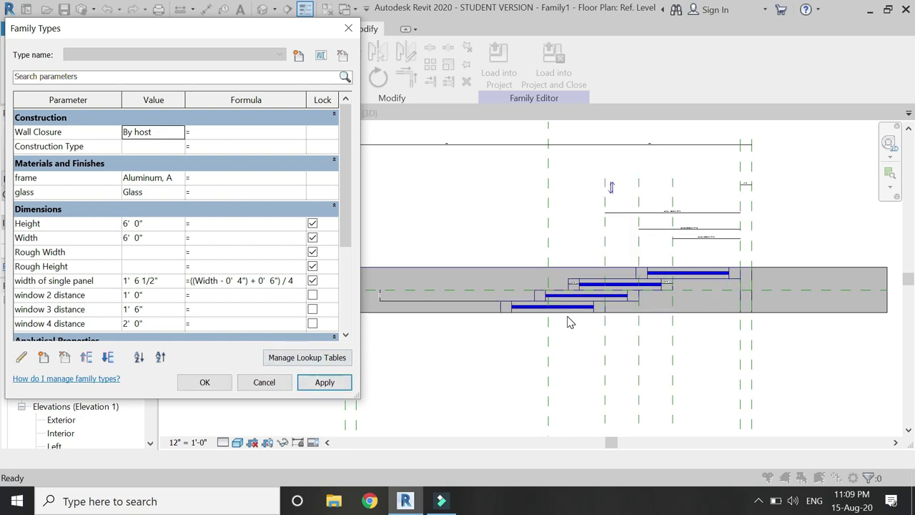
# Step: Set the window 2, 3 and 4 distances to 2' 0", 3' 0" and 4' 0", and confirm the family types
pyautogui.click(154, 295)
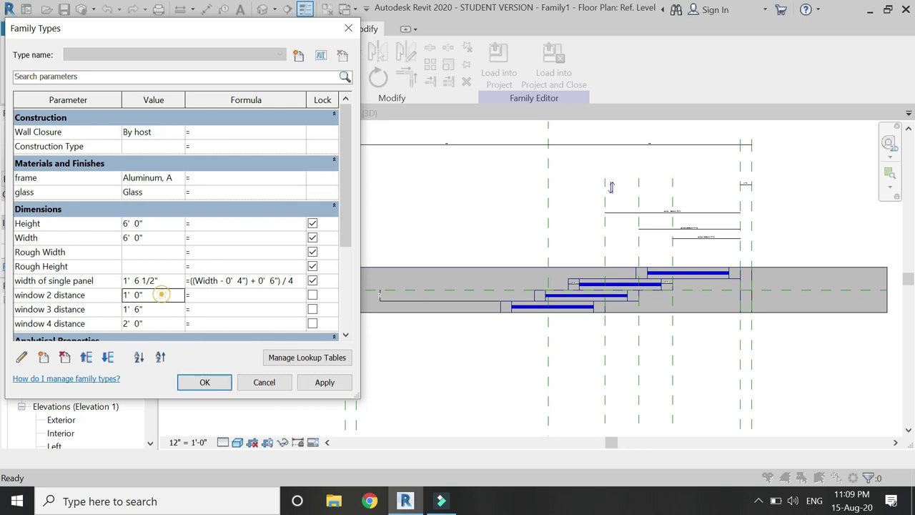
pyautogui.write('2')
pyautogui.click(170, 310)
pyautogui.write('3')
pyautogui.click(172, 323)
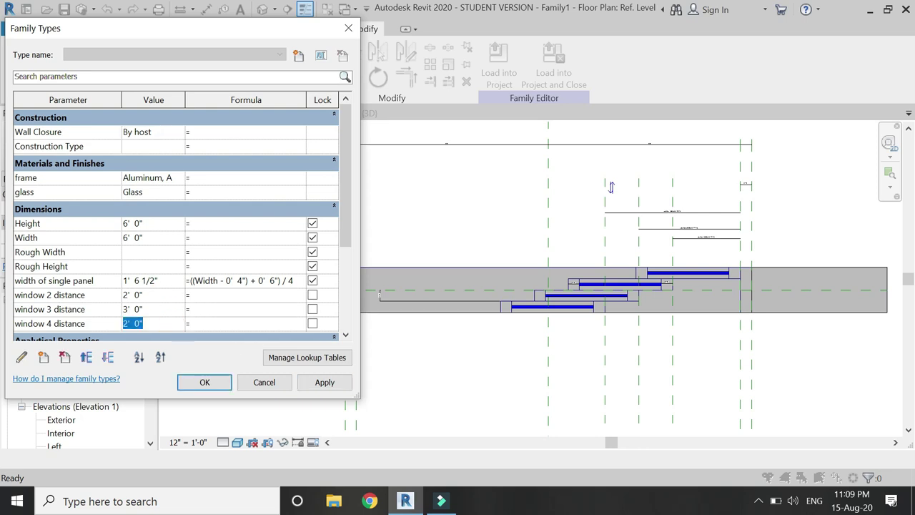
pyautogui.press('Tab')
pyautogui.click(325, 382)
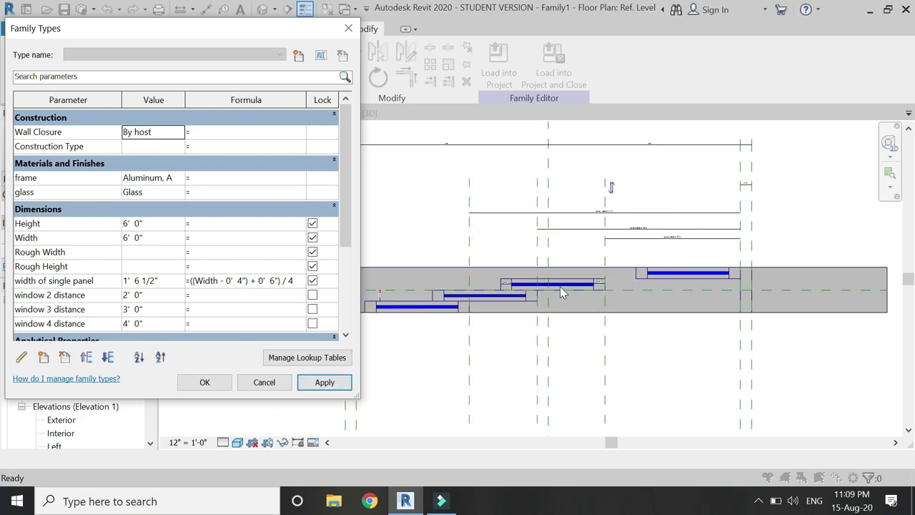
pyautogui.click(207, 382)
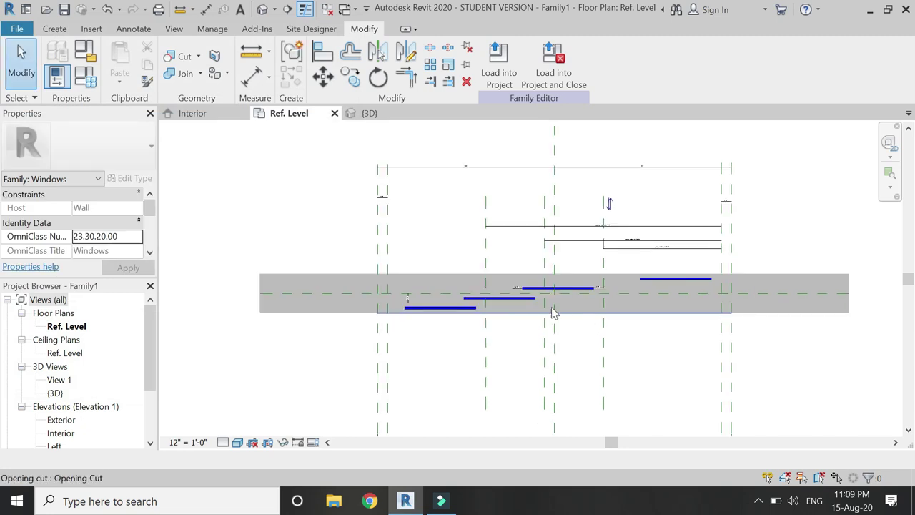
# Step: Set the window 2 distance parameter to 1' 4 1/2" in the family types and apply it
pyautogui.click(84, 75)
pyautogui.click(159, 296)
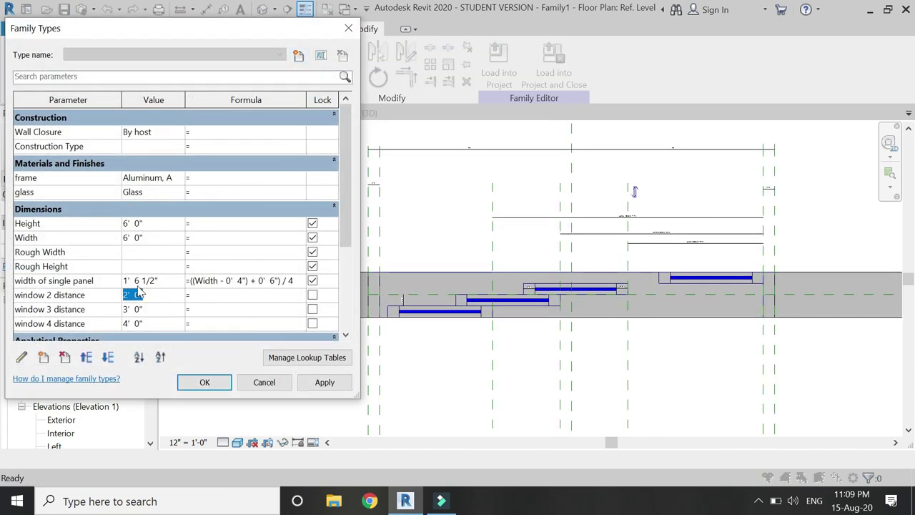
pyautogui.write("1'")
pyautogui.write('4.5')
pyautogui.press('Tab')
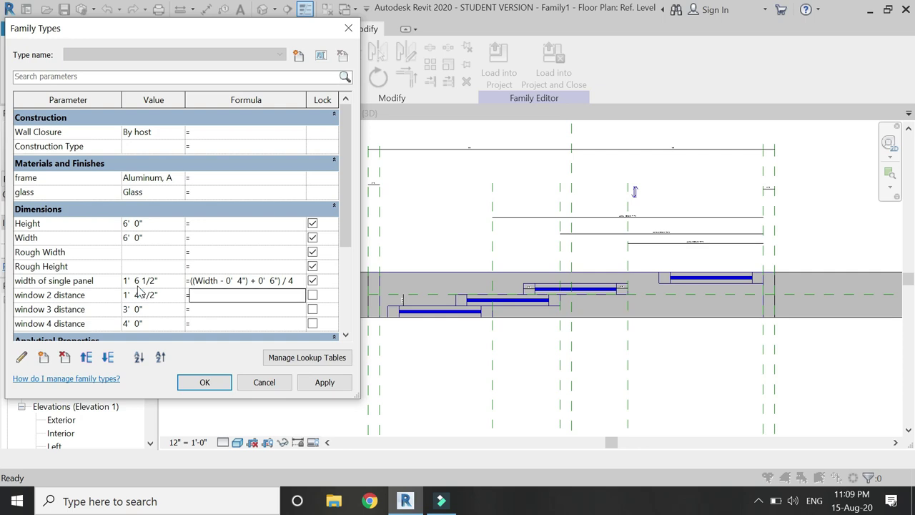
pyautogui.click(326, 382)
# Step: Set both the window 3 and window 4 distances to 2' 9", applying each change
pyautogui.click(151, 309)
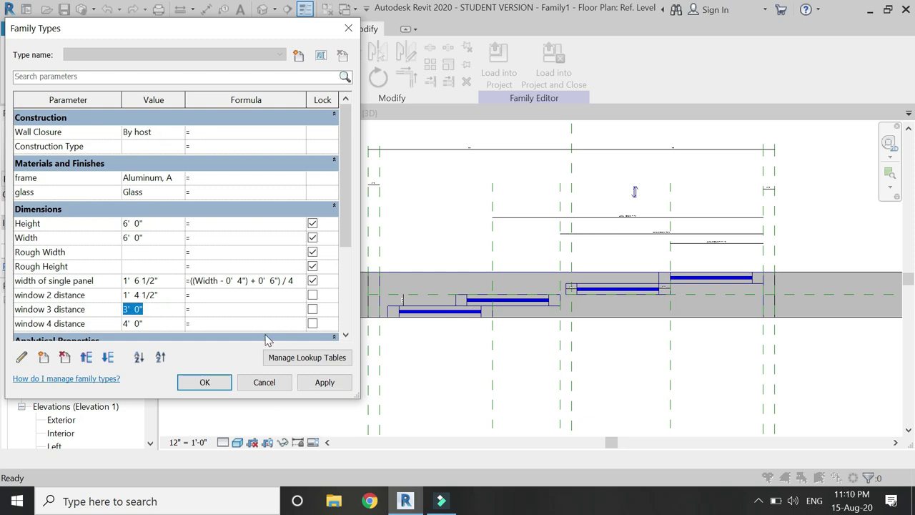
pyautogui.write("2'9")
pyautogui.press('Tab')
pyautogui.click(322, 382)
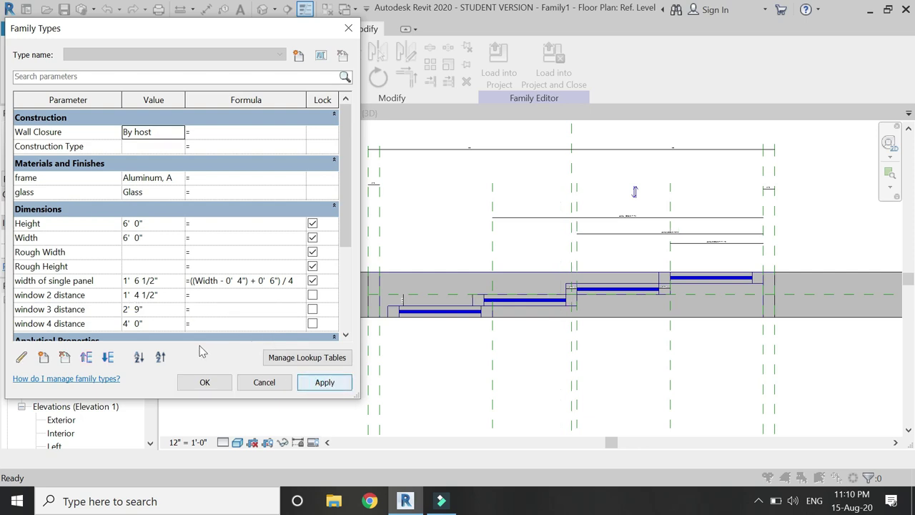
pyautogui.click(165, 325)
pyautogui.write("2' 9")
pyautogui.press('Tab')
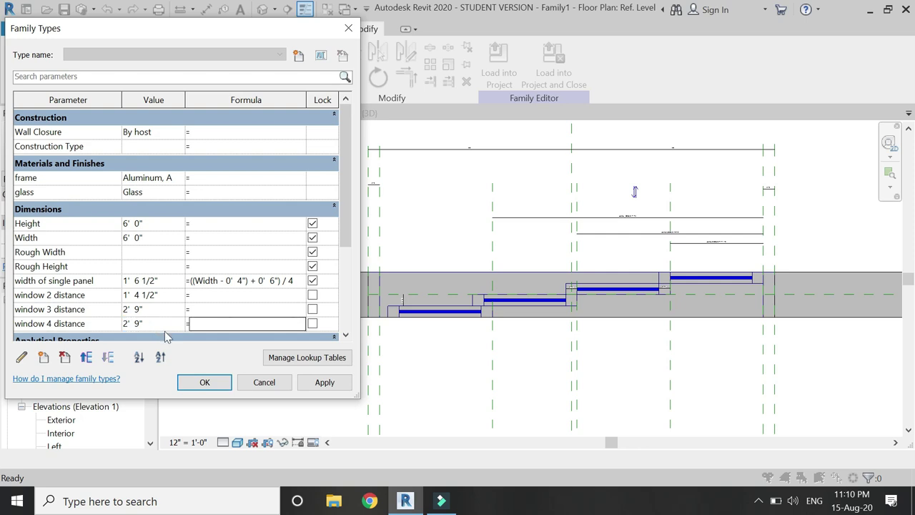
pyautogui.click(324, 383)
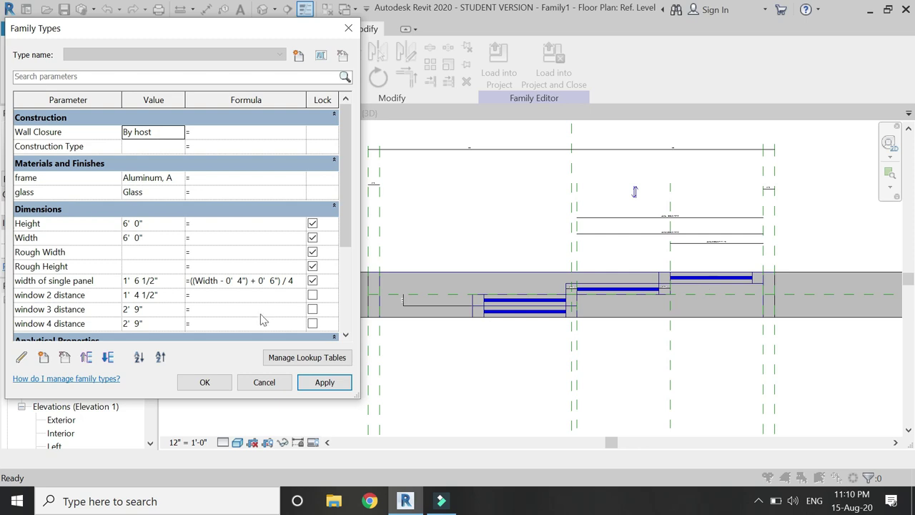
# Step: Set the window 3 and window 4 distances to 1' 4 1/2" and apply the values
pyautogui.click(171, 311)
pyautogui.write("1'")
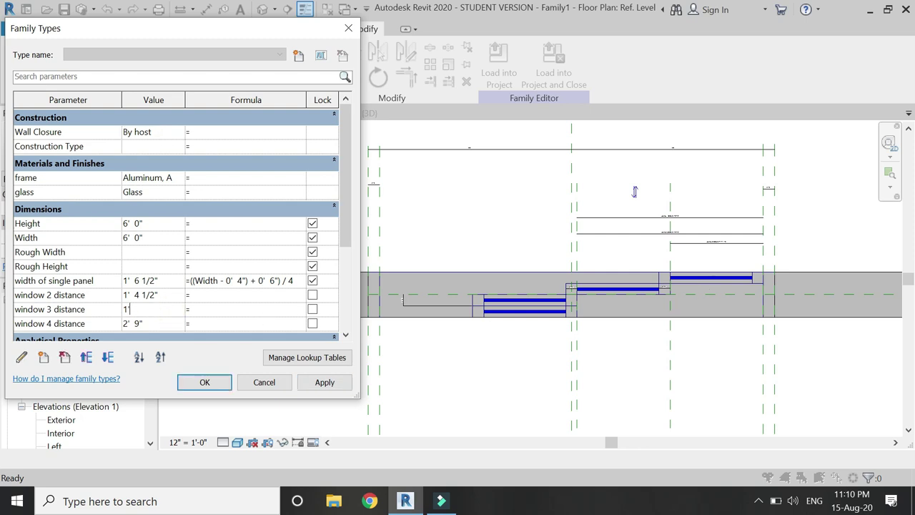
pyautogui.press('Tab')
pyautogui.click(171, 323)
pyautogui.write('1')
pyautogui.press('Tab')
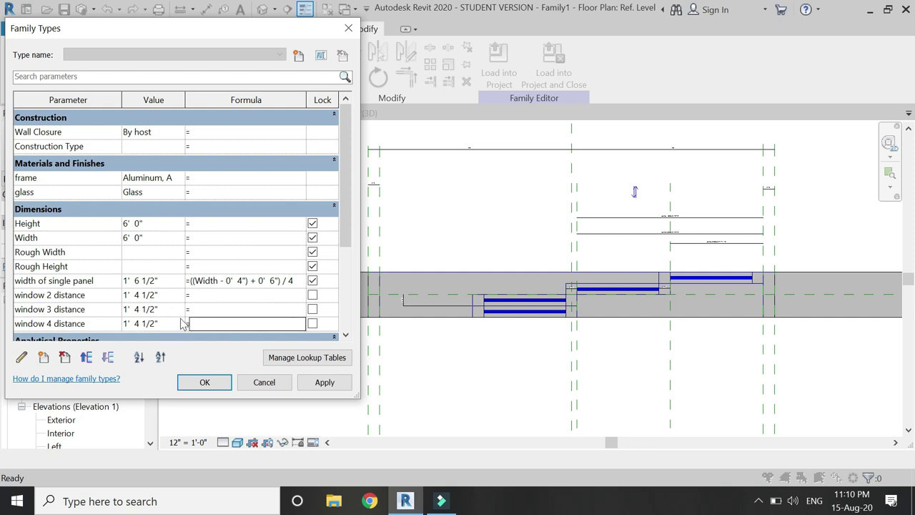
pyautogui.click(324, 382)
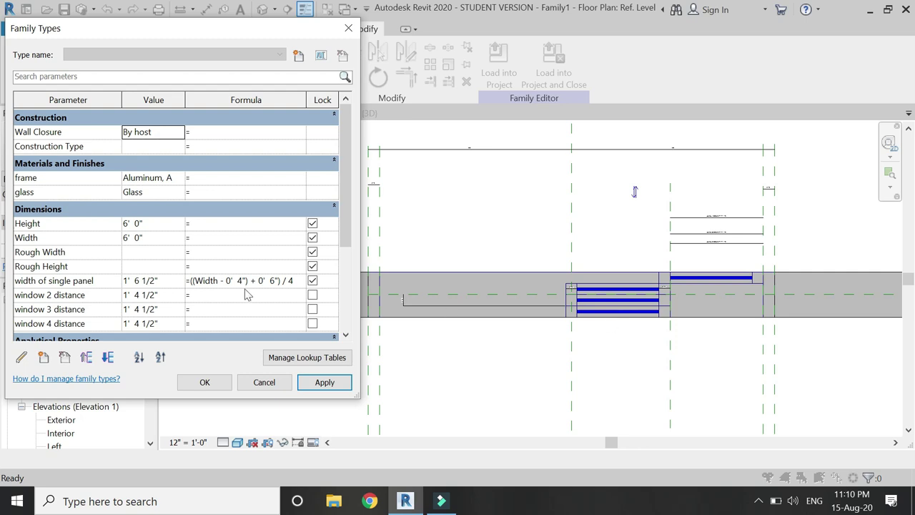
# Step: Set window 3 distance to 2' 9" and window 4 distance to 4' 1 1/2", apply them and confirm the family types
pyautogui.click(172, 311)
pyautogui.write("2'9")
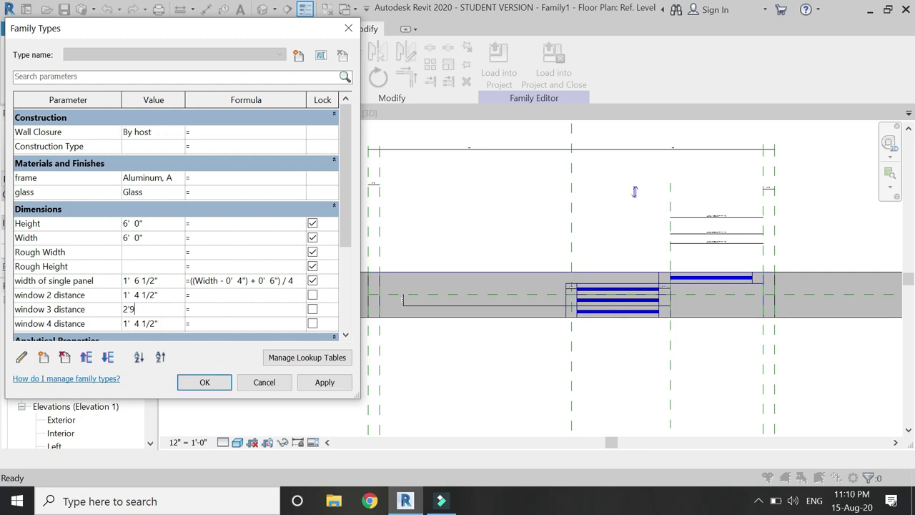
pyautogui.press('Tab')
pyautogui.click(325, 382)
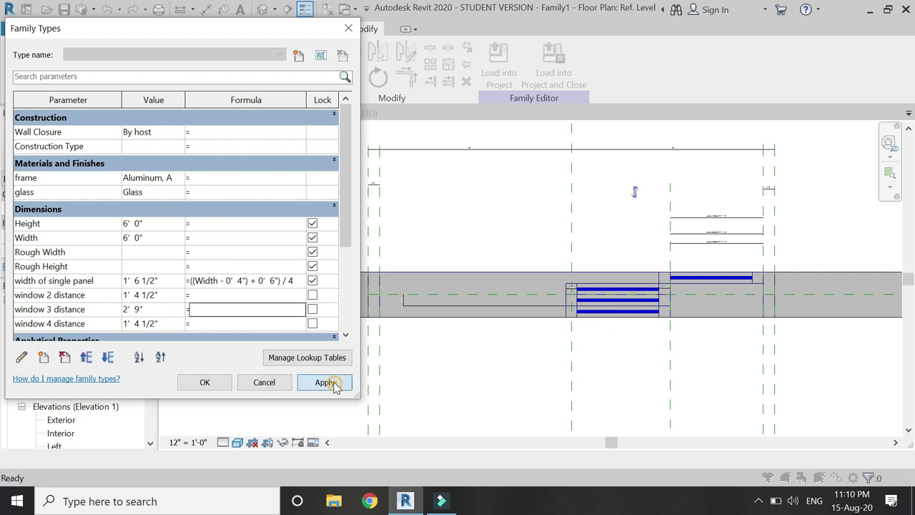
pyautogui.click(173, 323)
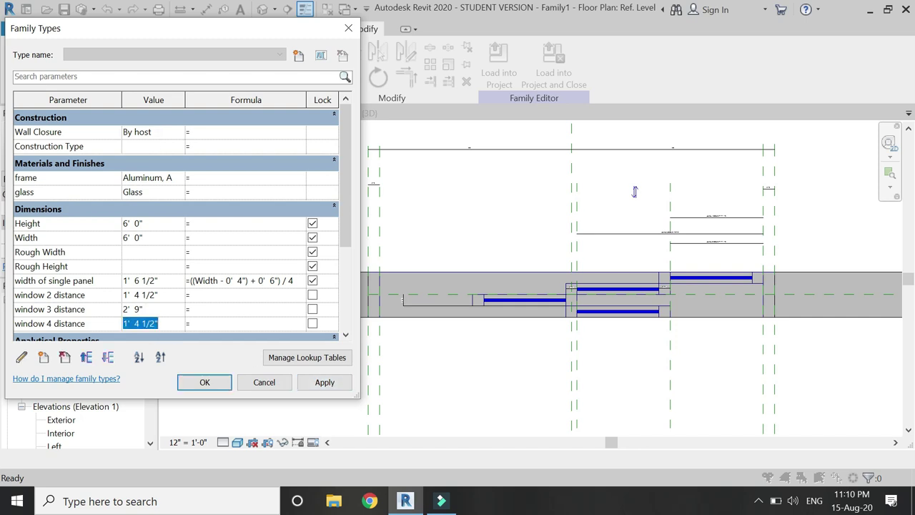
pyautogui.write("4'1.5")
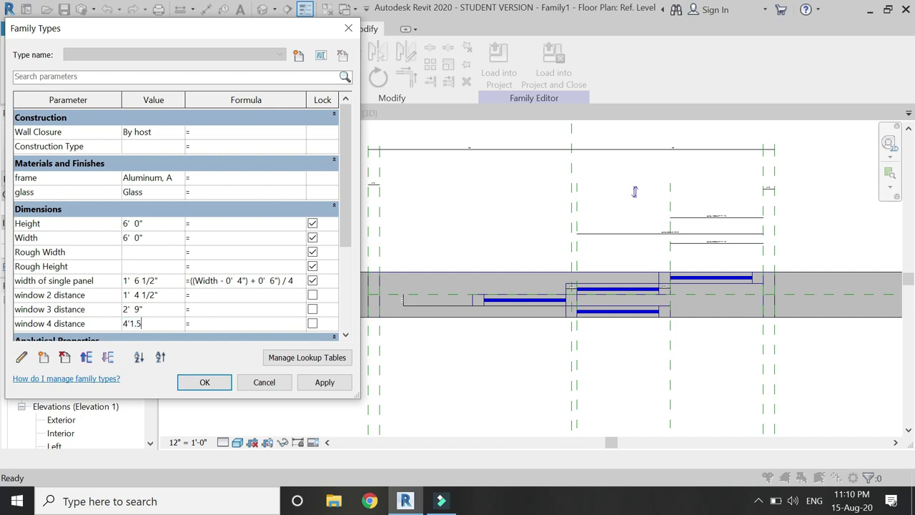
pyautogui.press('Tab')
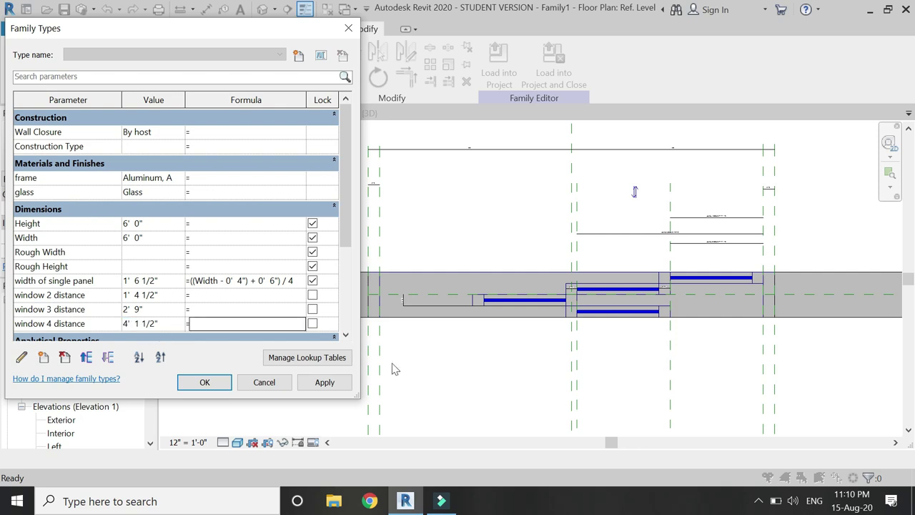
pyautogui.click(342, 383)
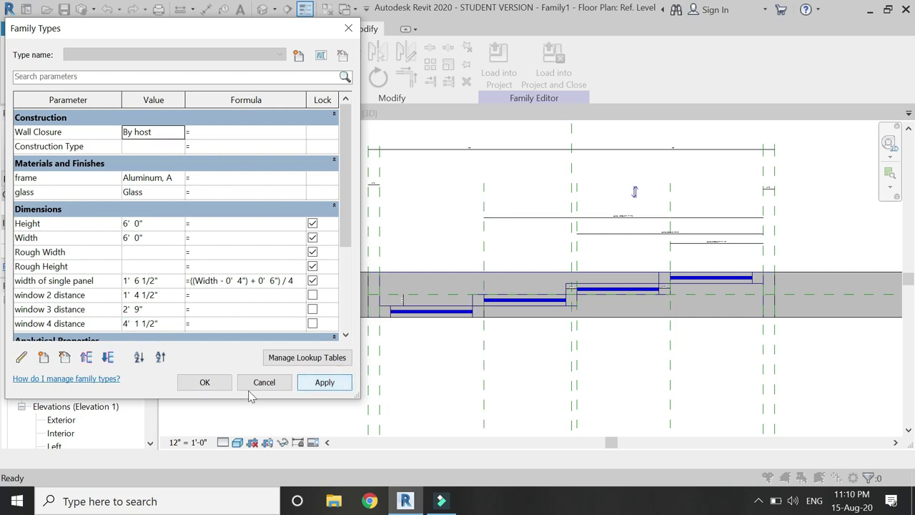
pyautogui.click(214, 383)
# Step: Open the 3D view and examine the whole window with its four sliding panels
pyautogui.click(370, 113)
pyautogui.scroll(-6, 399, 176)
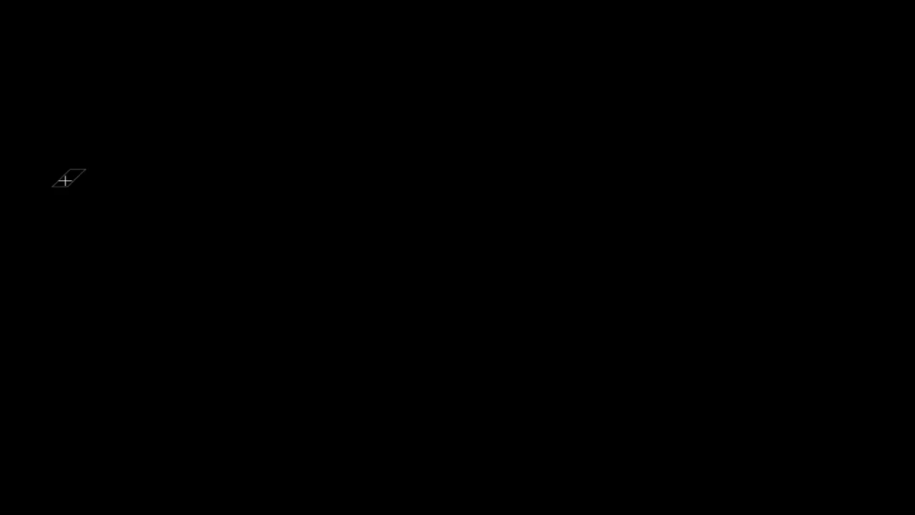